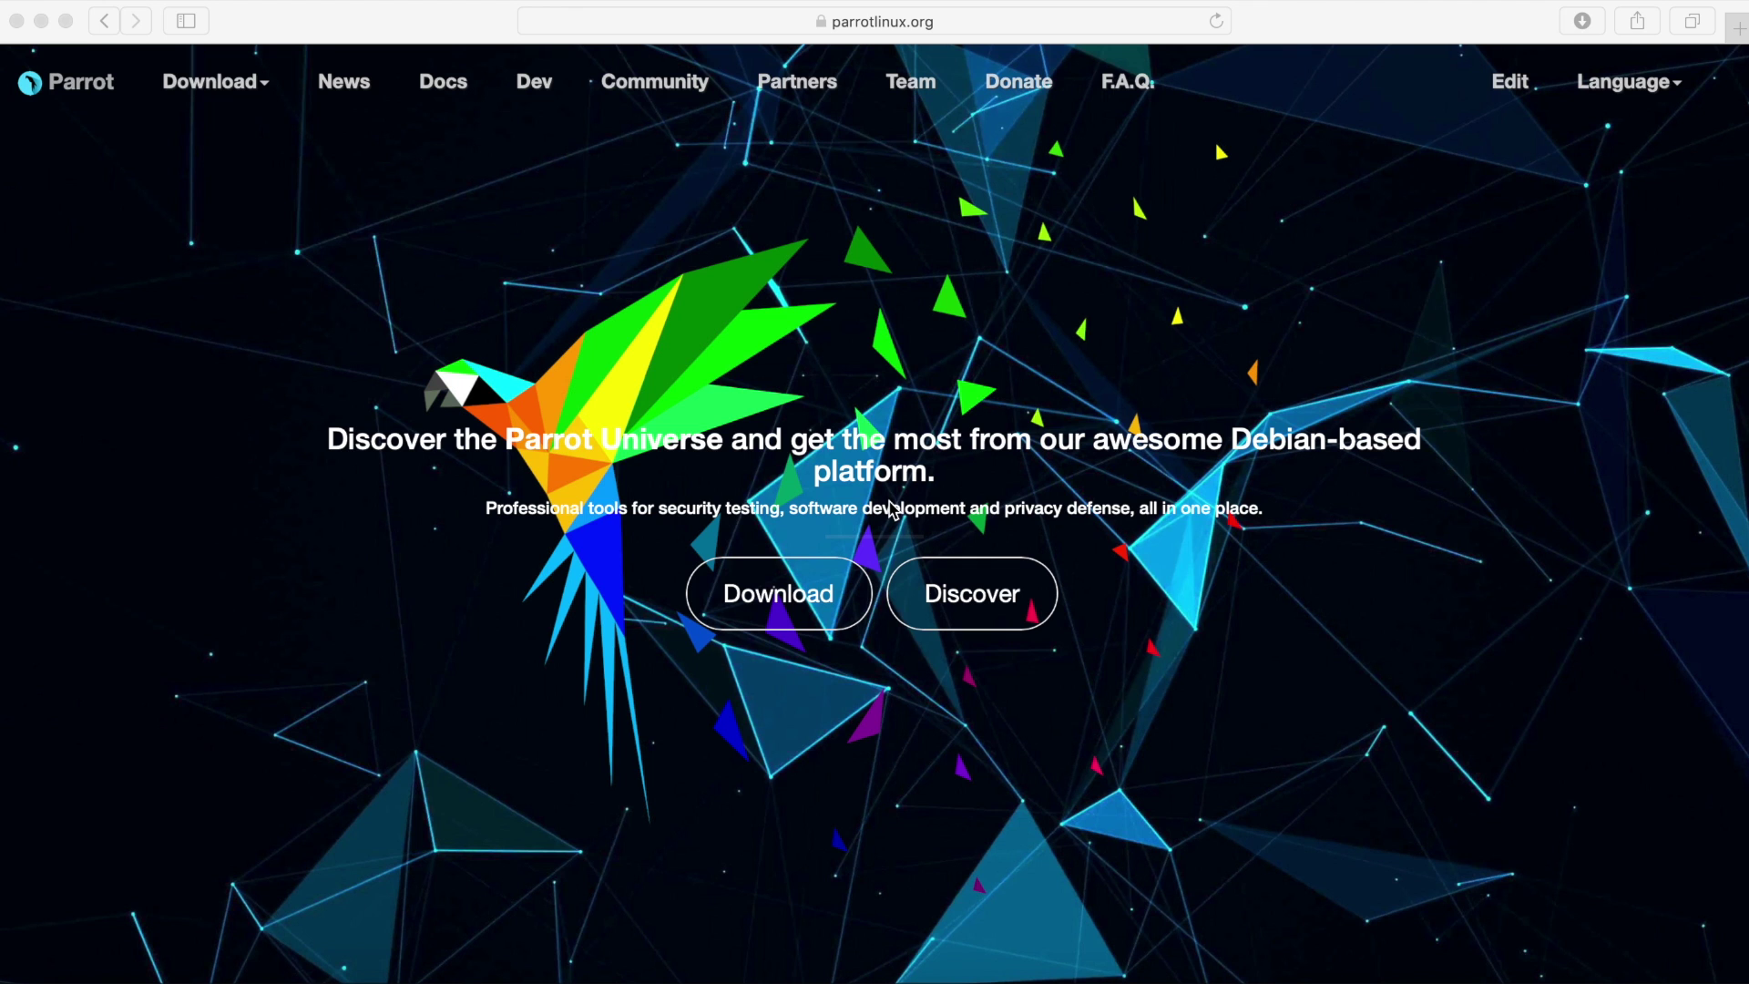
# Step: Open the Download Parrot GNU/Linux page from the Parrot homepage
pyautogui.click(938, 449)
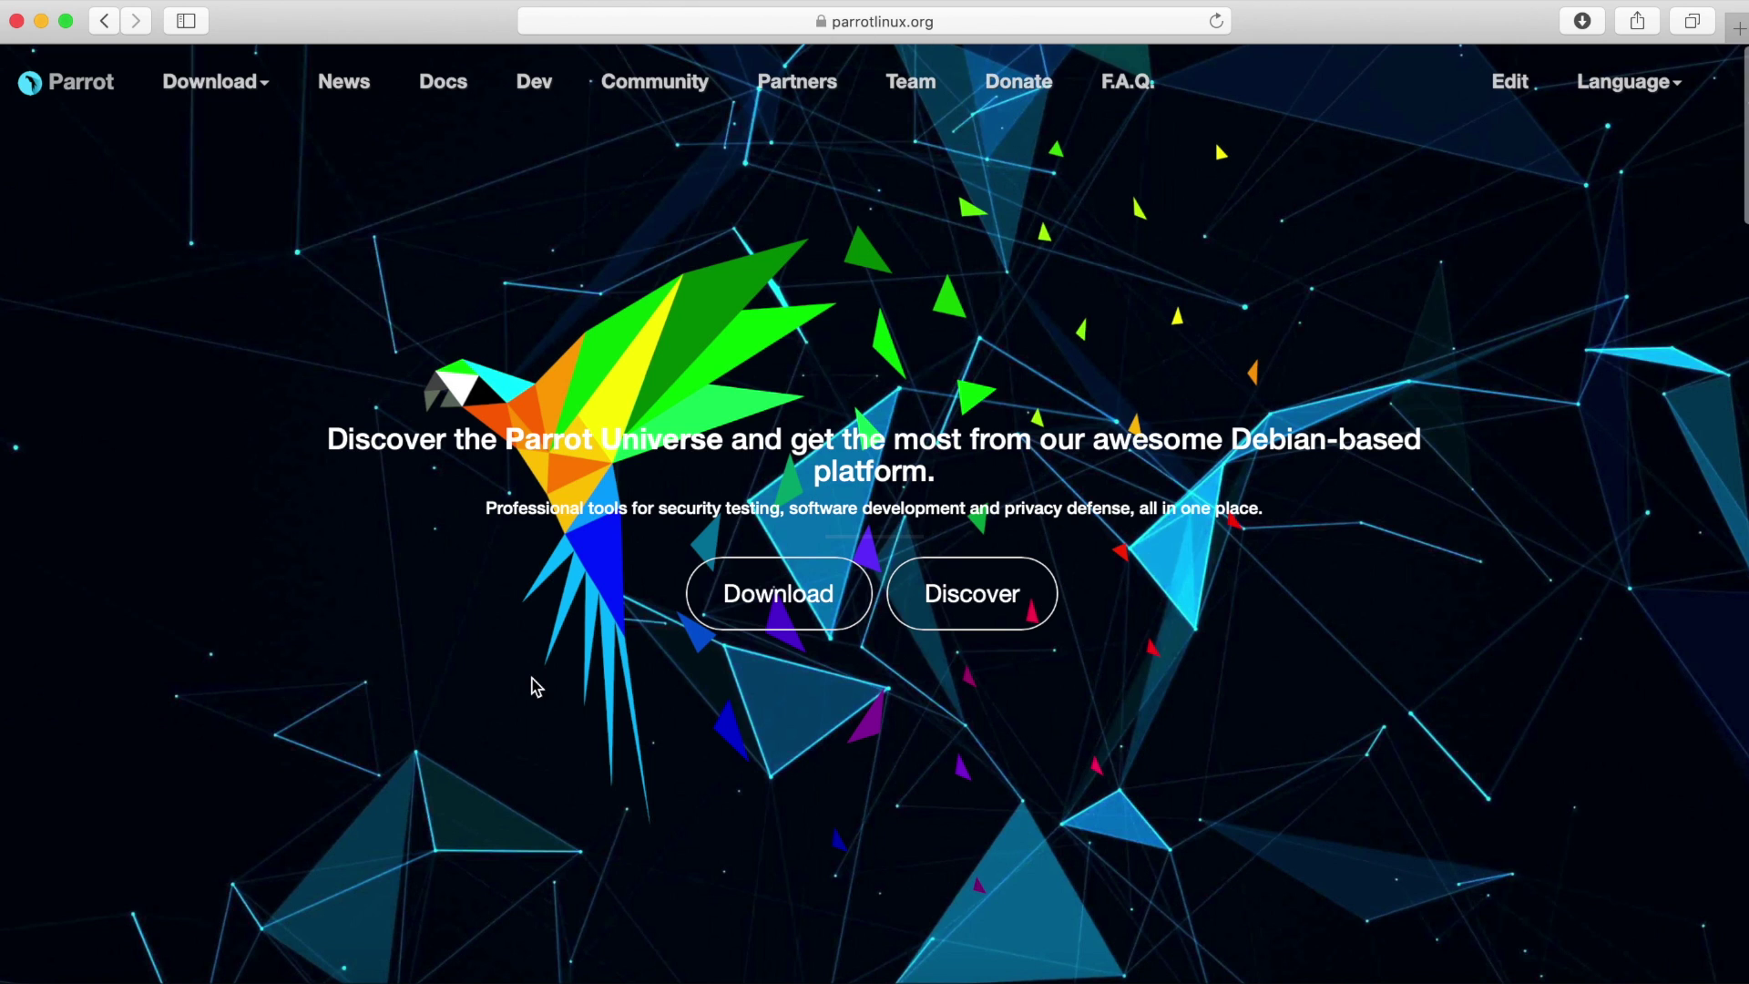
pyautogui.scroll(-5, 537, 687)
pyautogui.scroll(5, 536, 688)
pyautogui.scroll(-8, 823, 783)
pyautogui.scroll(8, 823, 783)
pyautogui.click(776, 615)
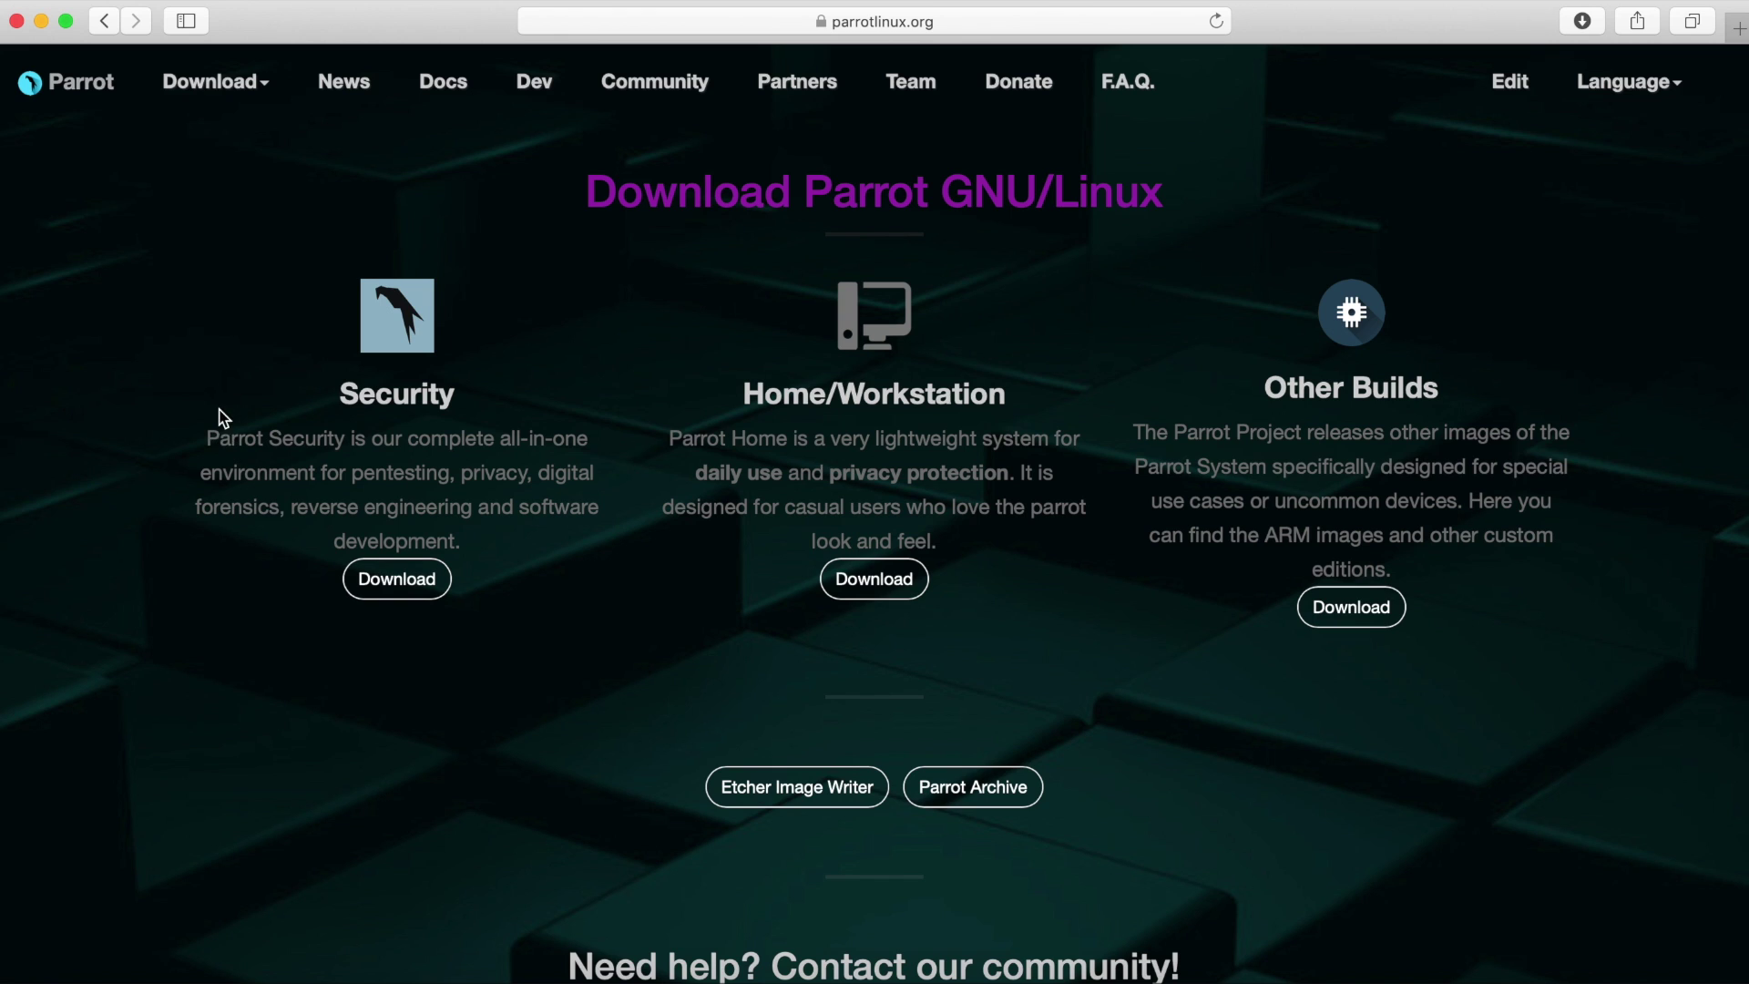
# Step: Read the Security edition description and open the Parrot Security 4.7 download page
pyautogui.moveTo(219, 418); pyautogui.dragTo(496, 528)
pyautogui.click(594, 515)
pyautogui.click(410, 581)
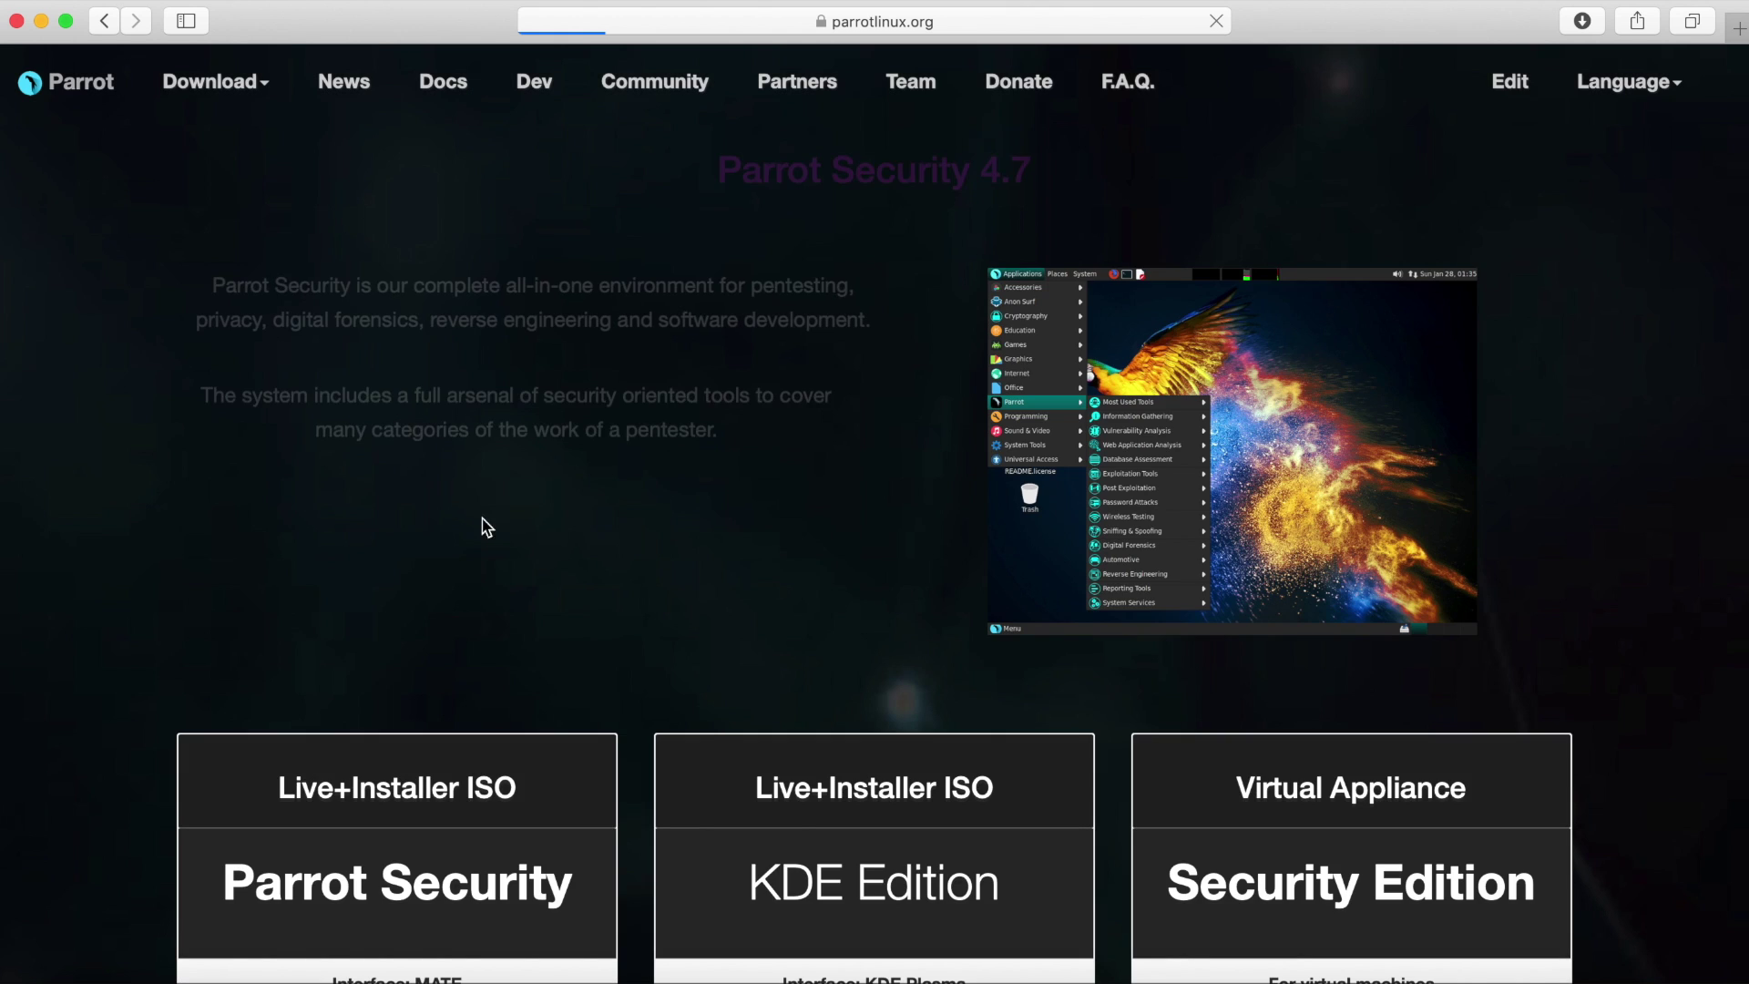
# Step: Start downloading the 4GB Parrot Security MATE Live+Installer ISO
pyautogui.scroll(-1, 510, 503)
pyautogui.scroll(-5, 510, 503)
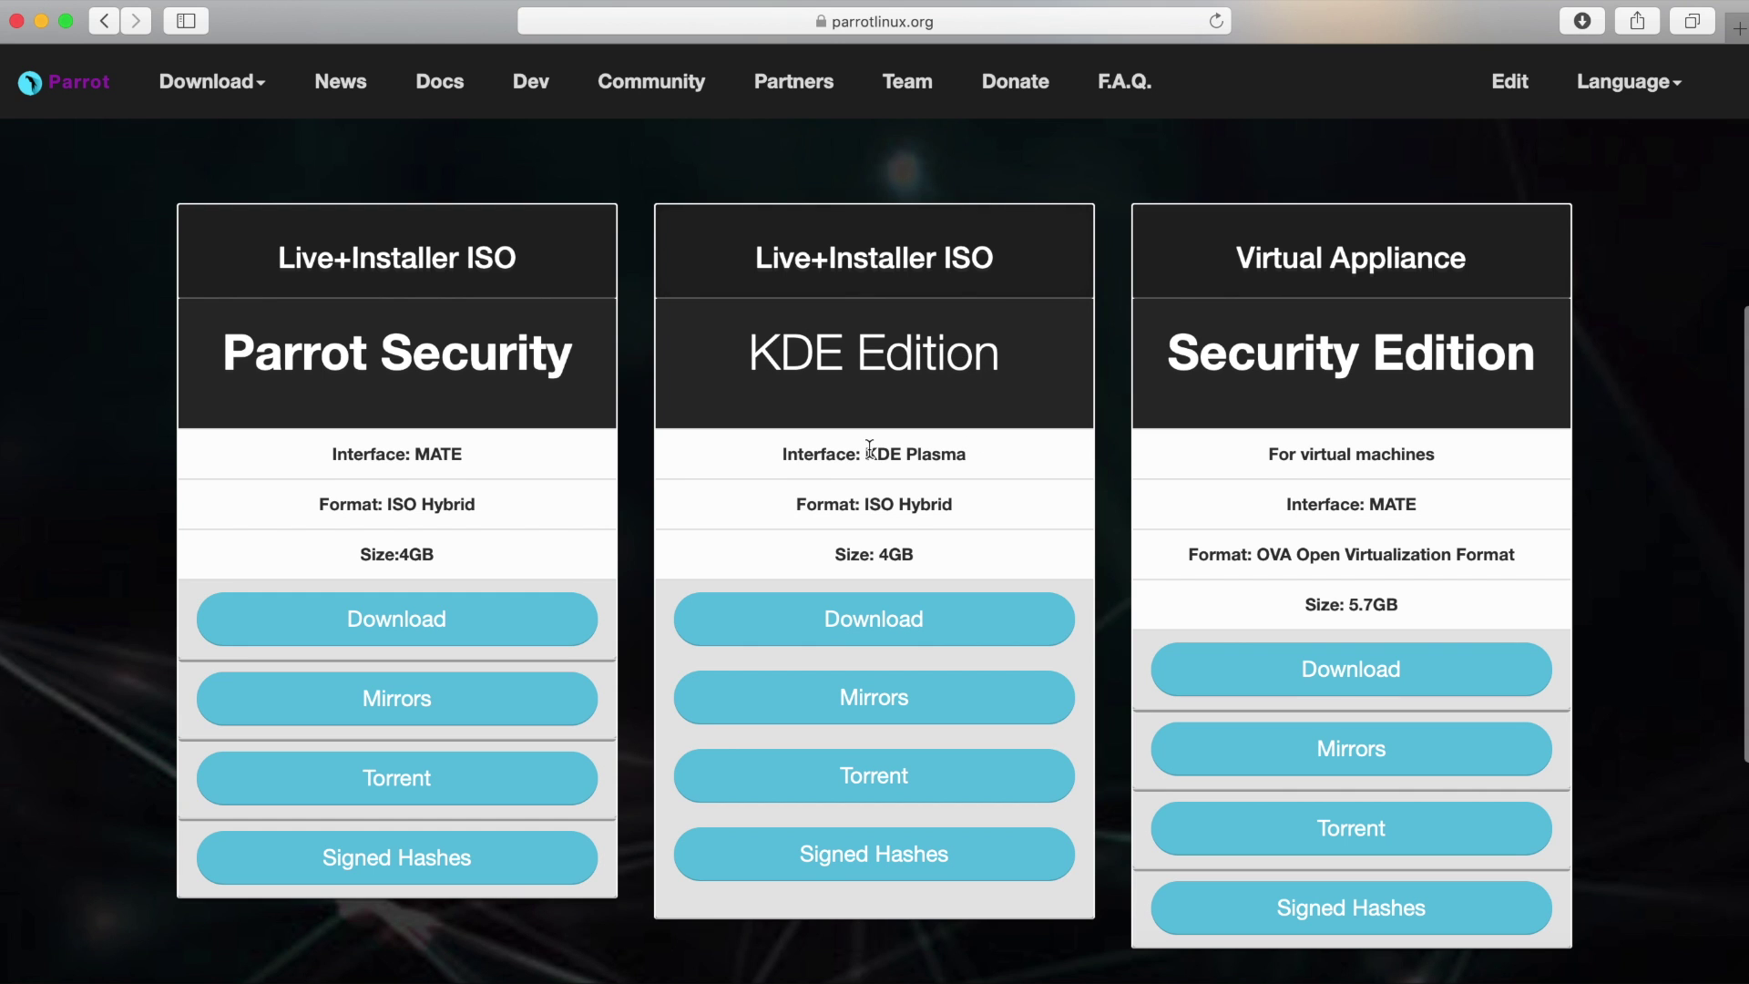
pyautogui.scroll(-1, 1203, 444)
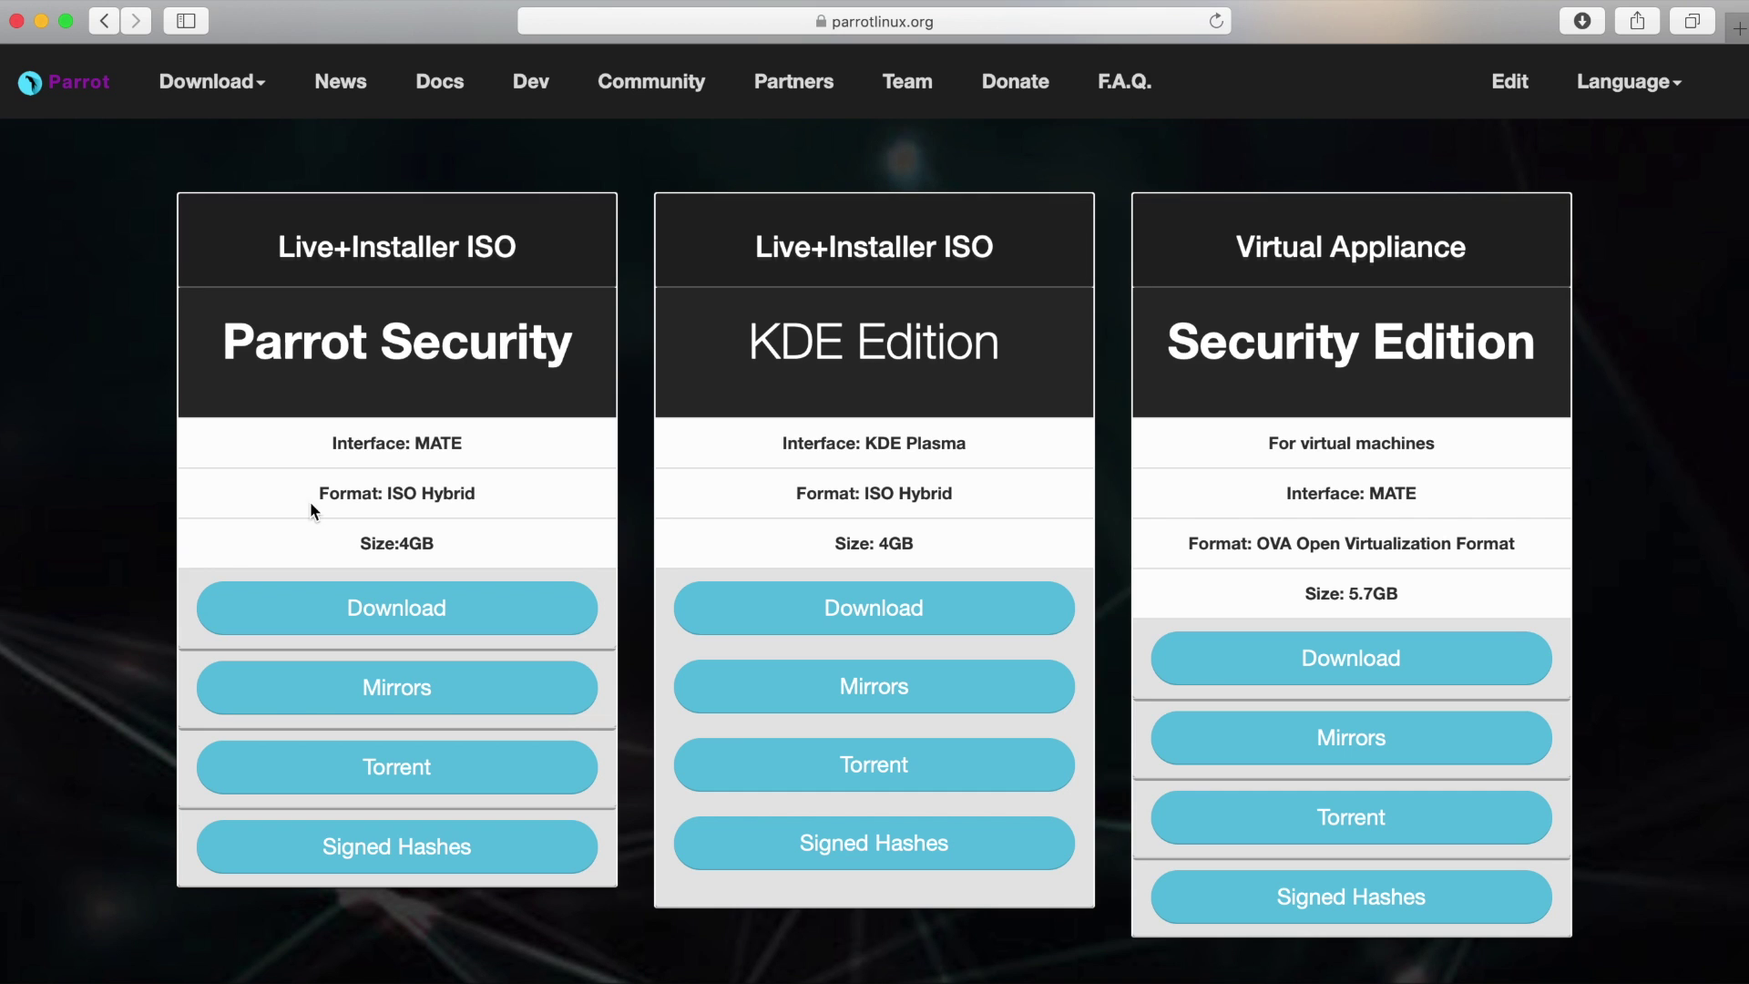
pyautogui.moveTo(332, 444); pyautogui.dragTo(489, 442)
pyautogui.click(497, 443)
pyautogui.moveTo(1269, 443); pyautogui.dragTo(1460, 446)
pyautogui.click(1460, 447)
pyautogui.scroll(-1, 1424, 492)
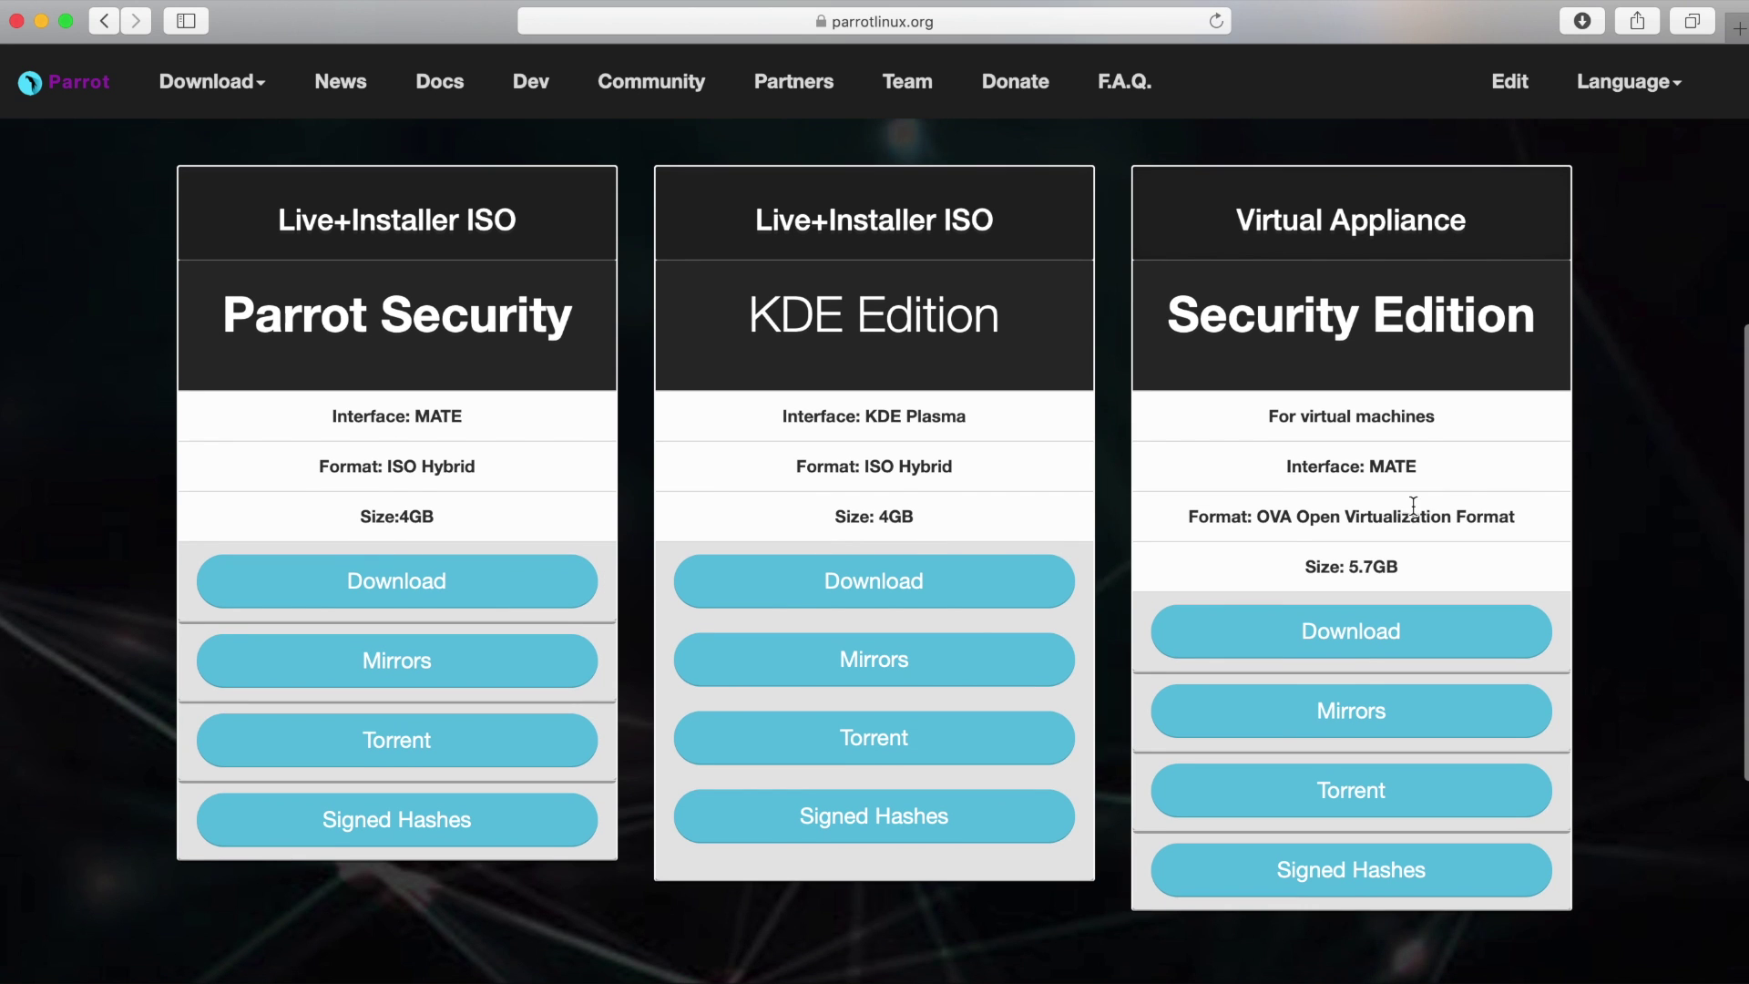
pyautogui.scroll(-1, 565, 291)
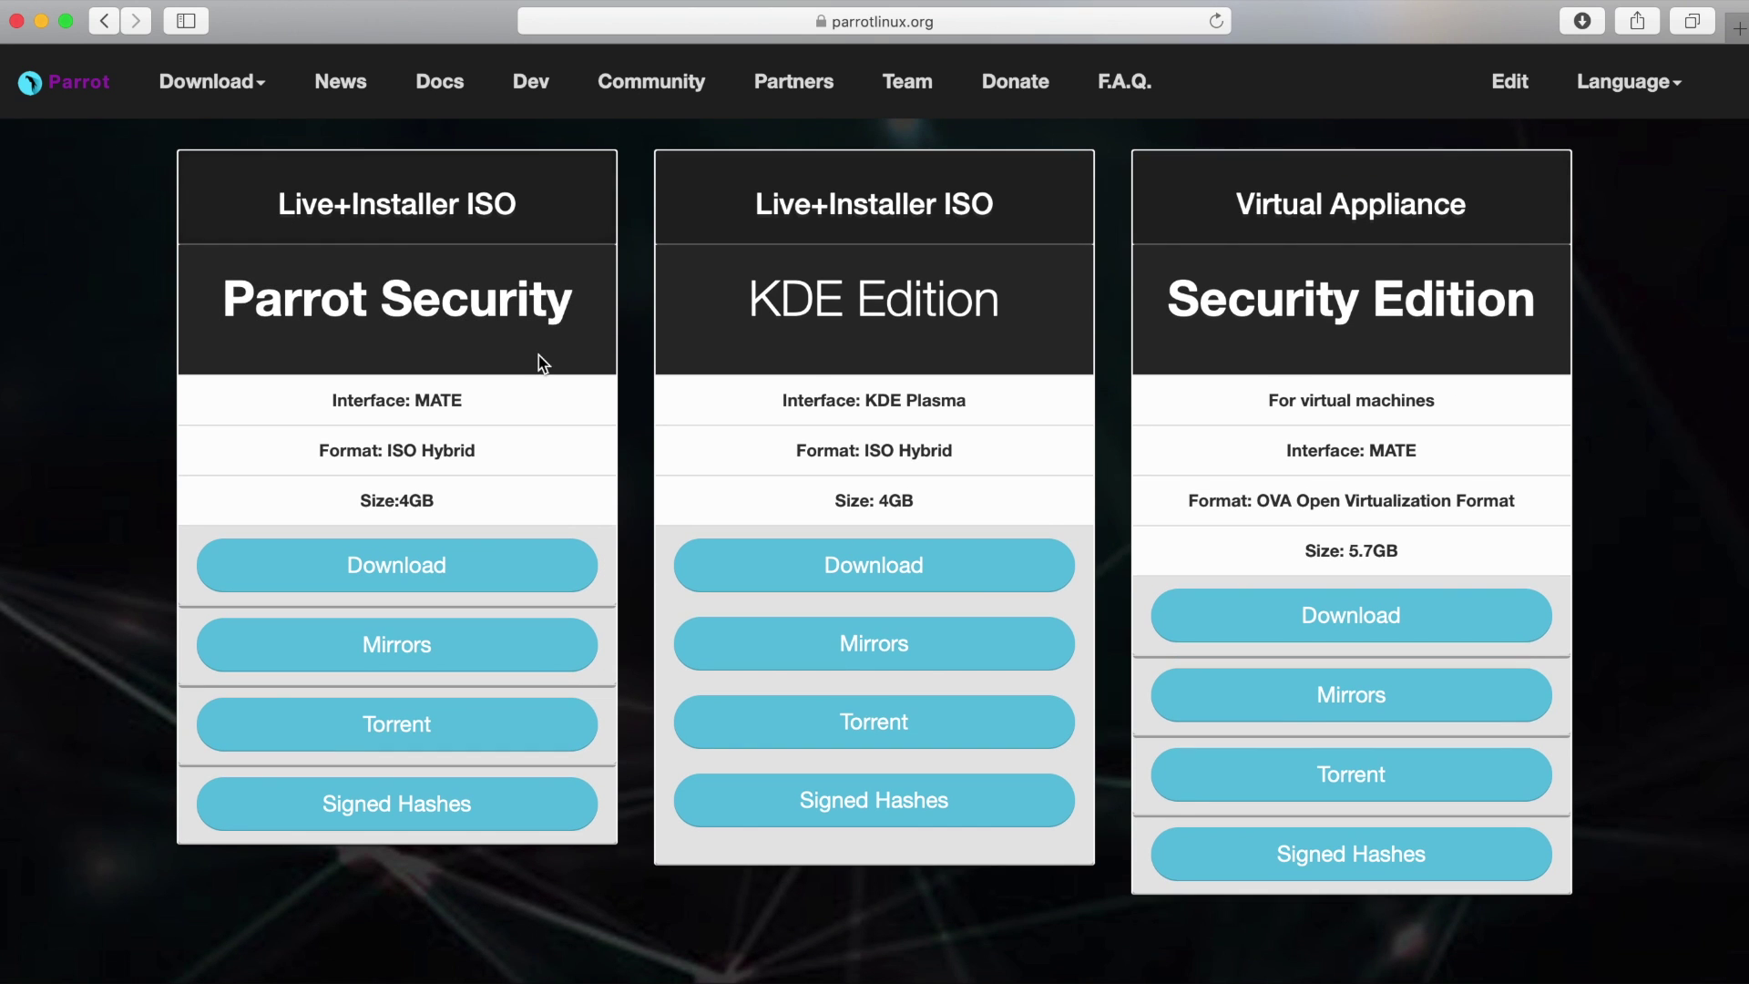
pyautogui.click(413, 579)
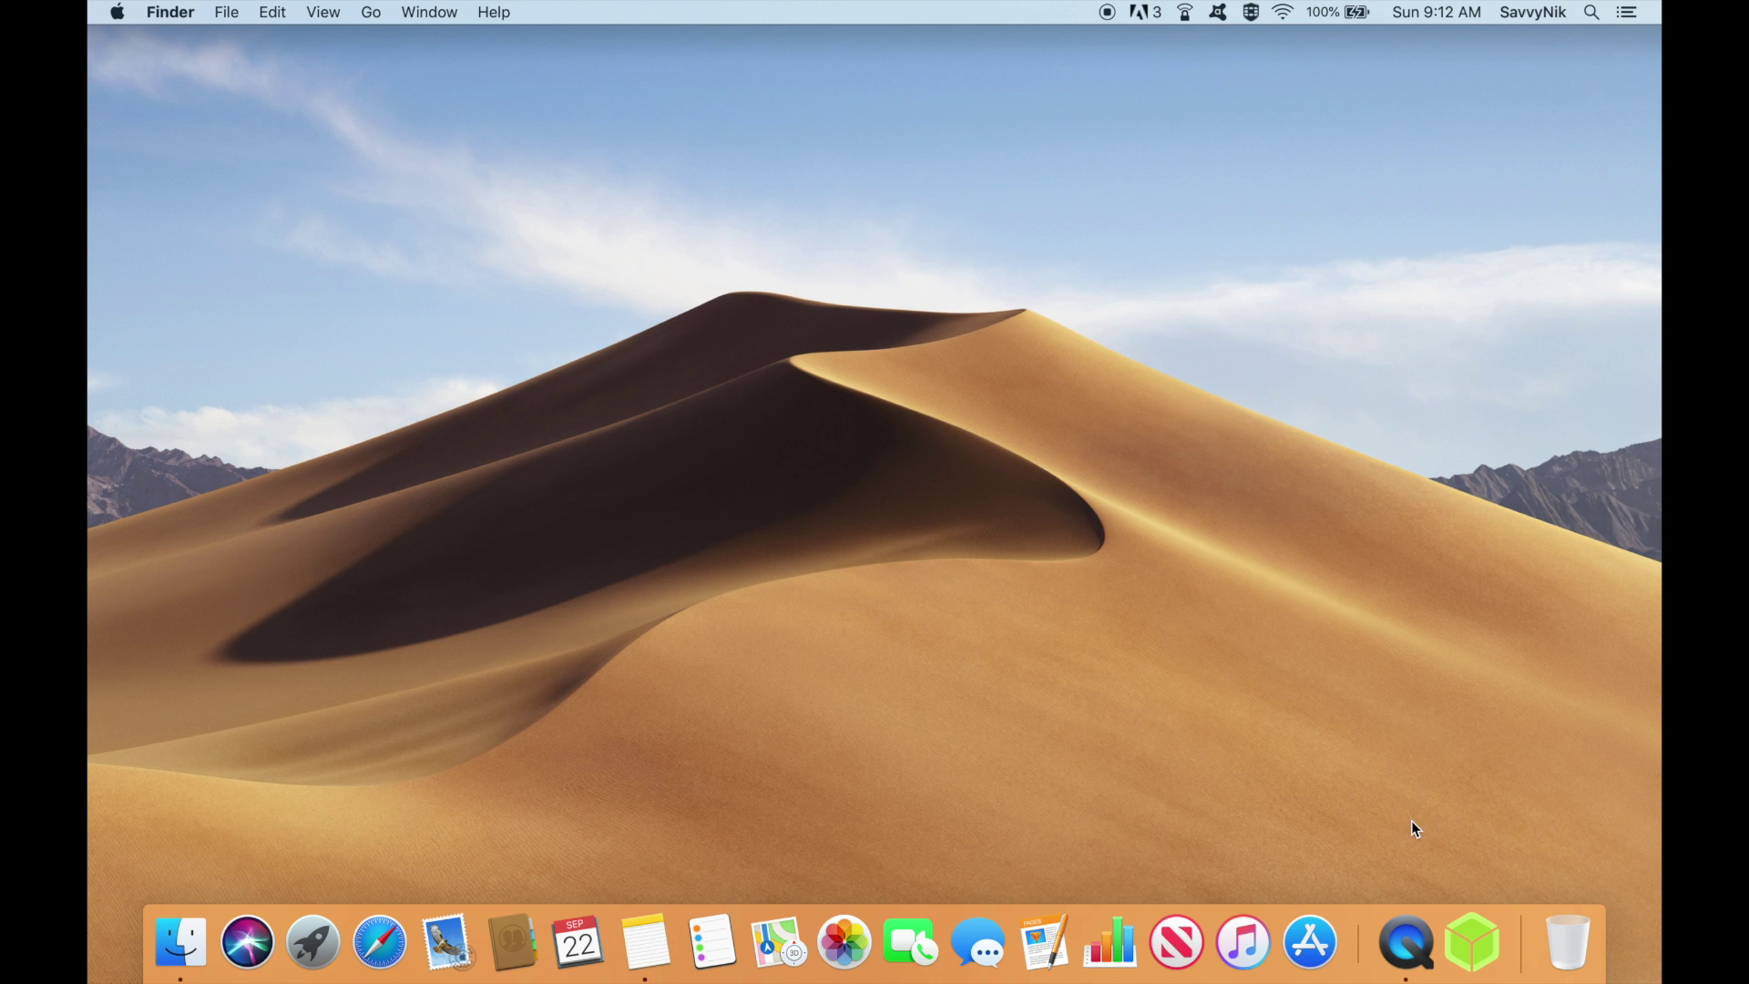
# Step: Launch balenaEtcher and load Parrot-security-4.7_x64.iso (4.24 GB) from Downloads as the image
pyautogui.click(1469, 936)
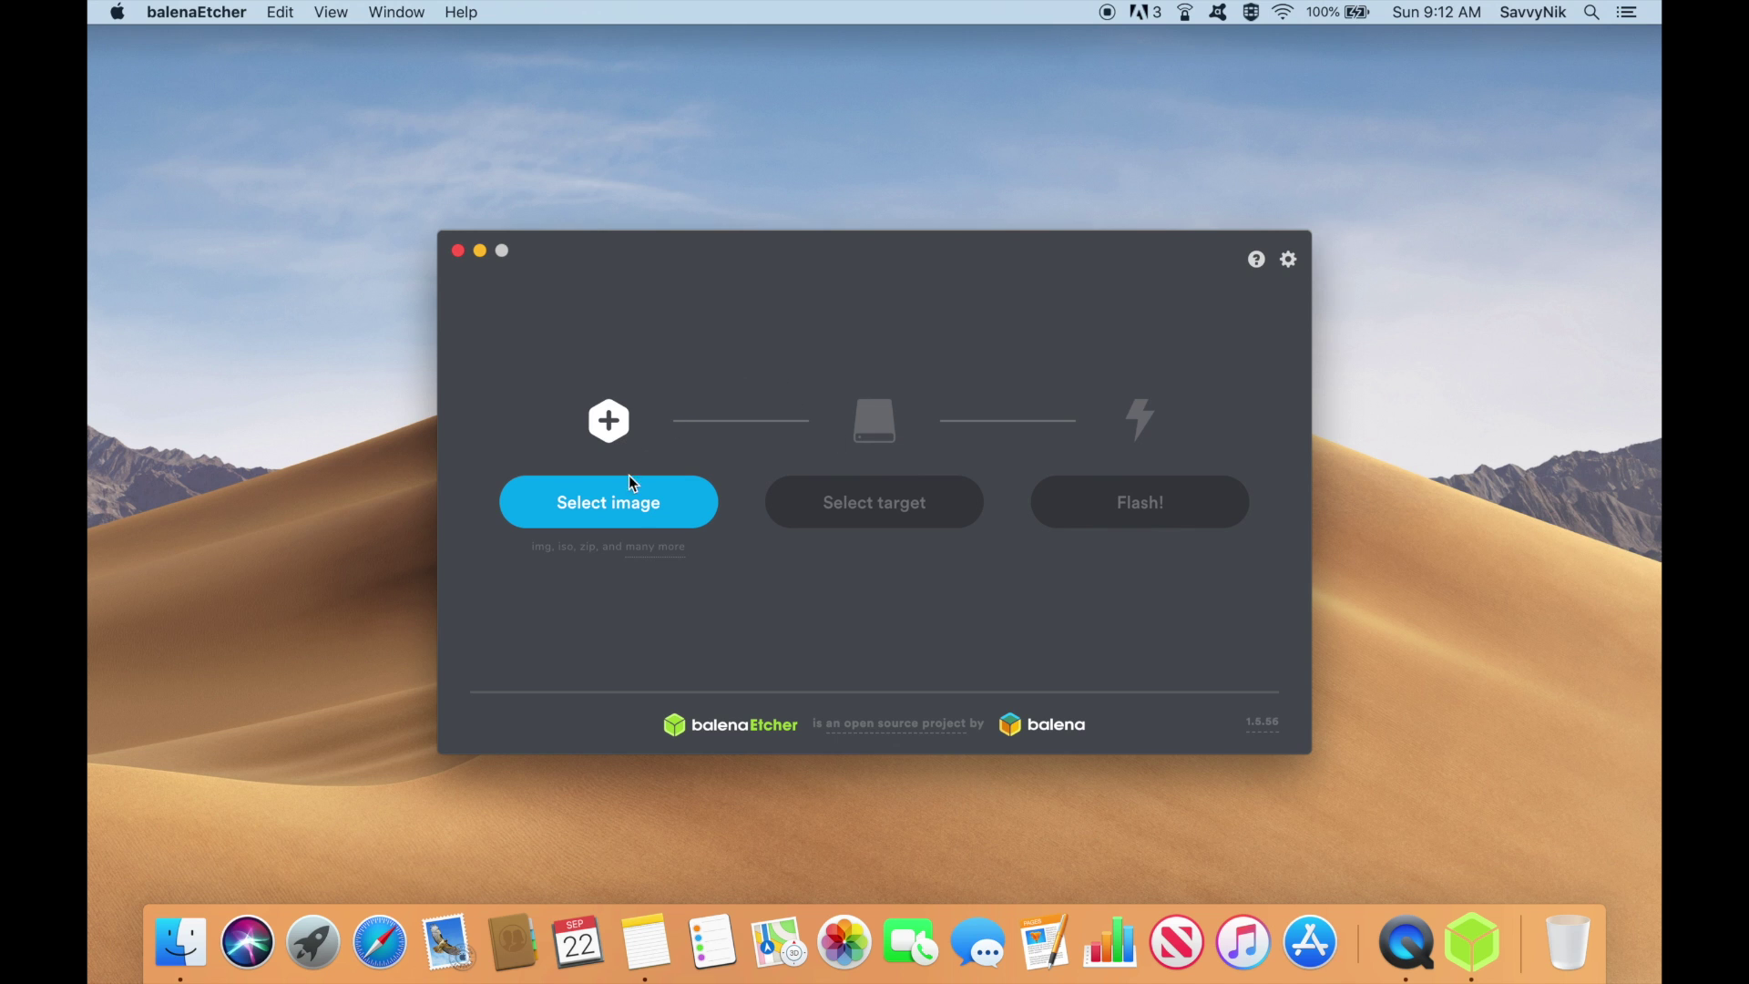
pyautogui.click(627, 514)
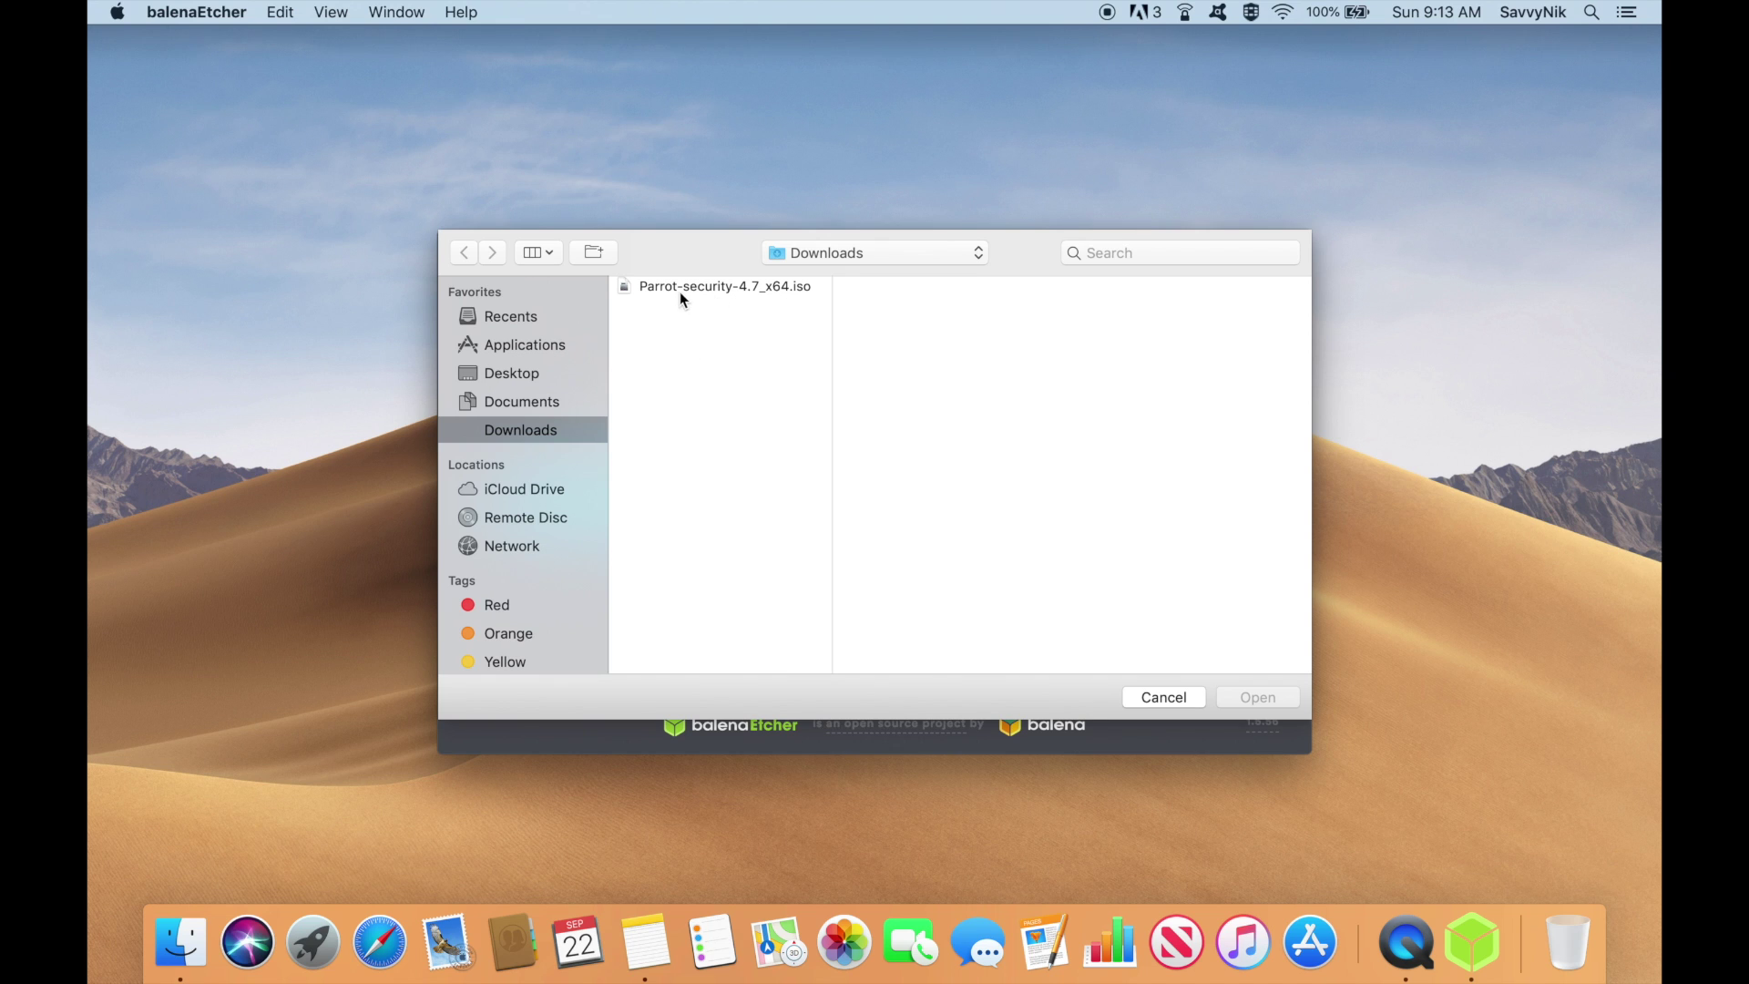
pyautogui.click(729, 288)
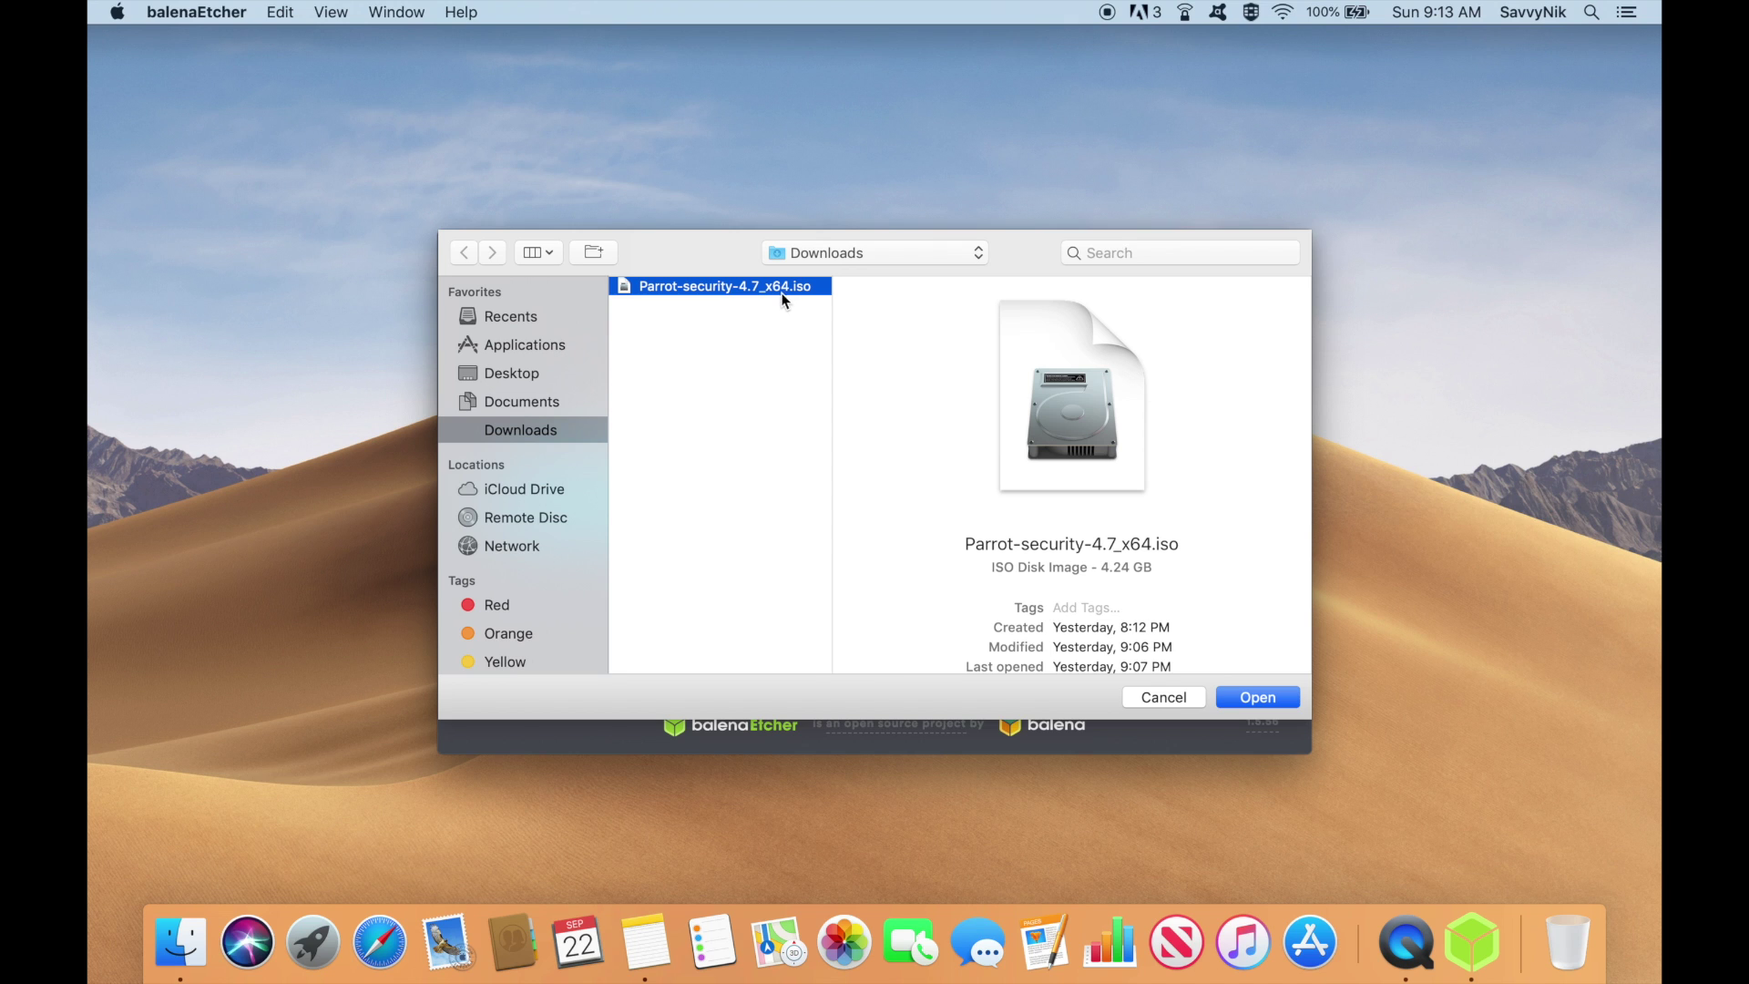
pyautogui.click(1246, 700)
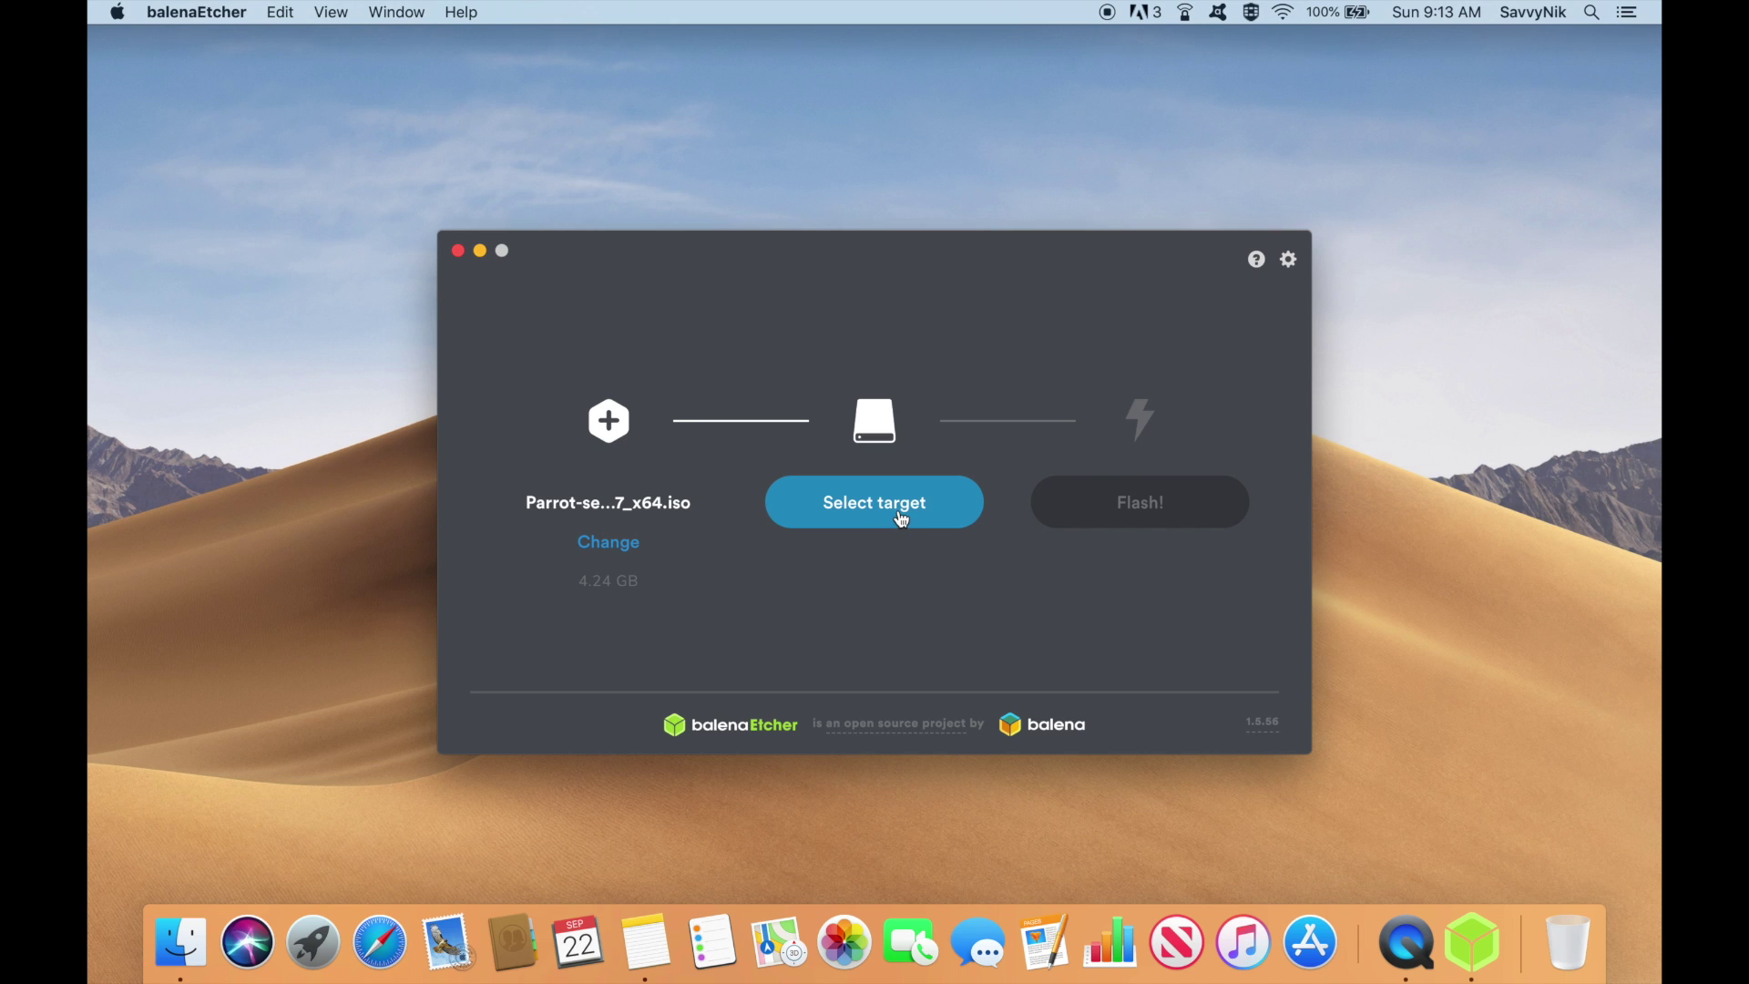
pyautogui.click(902, 519)
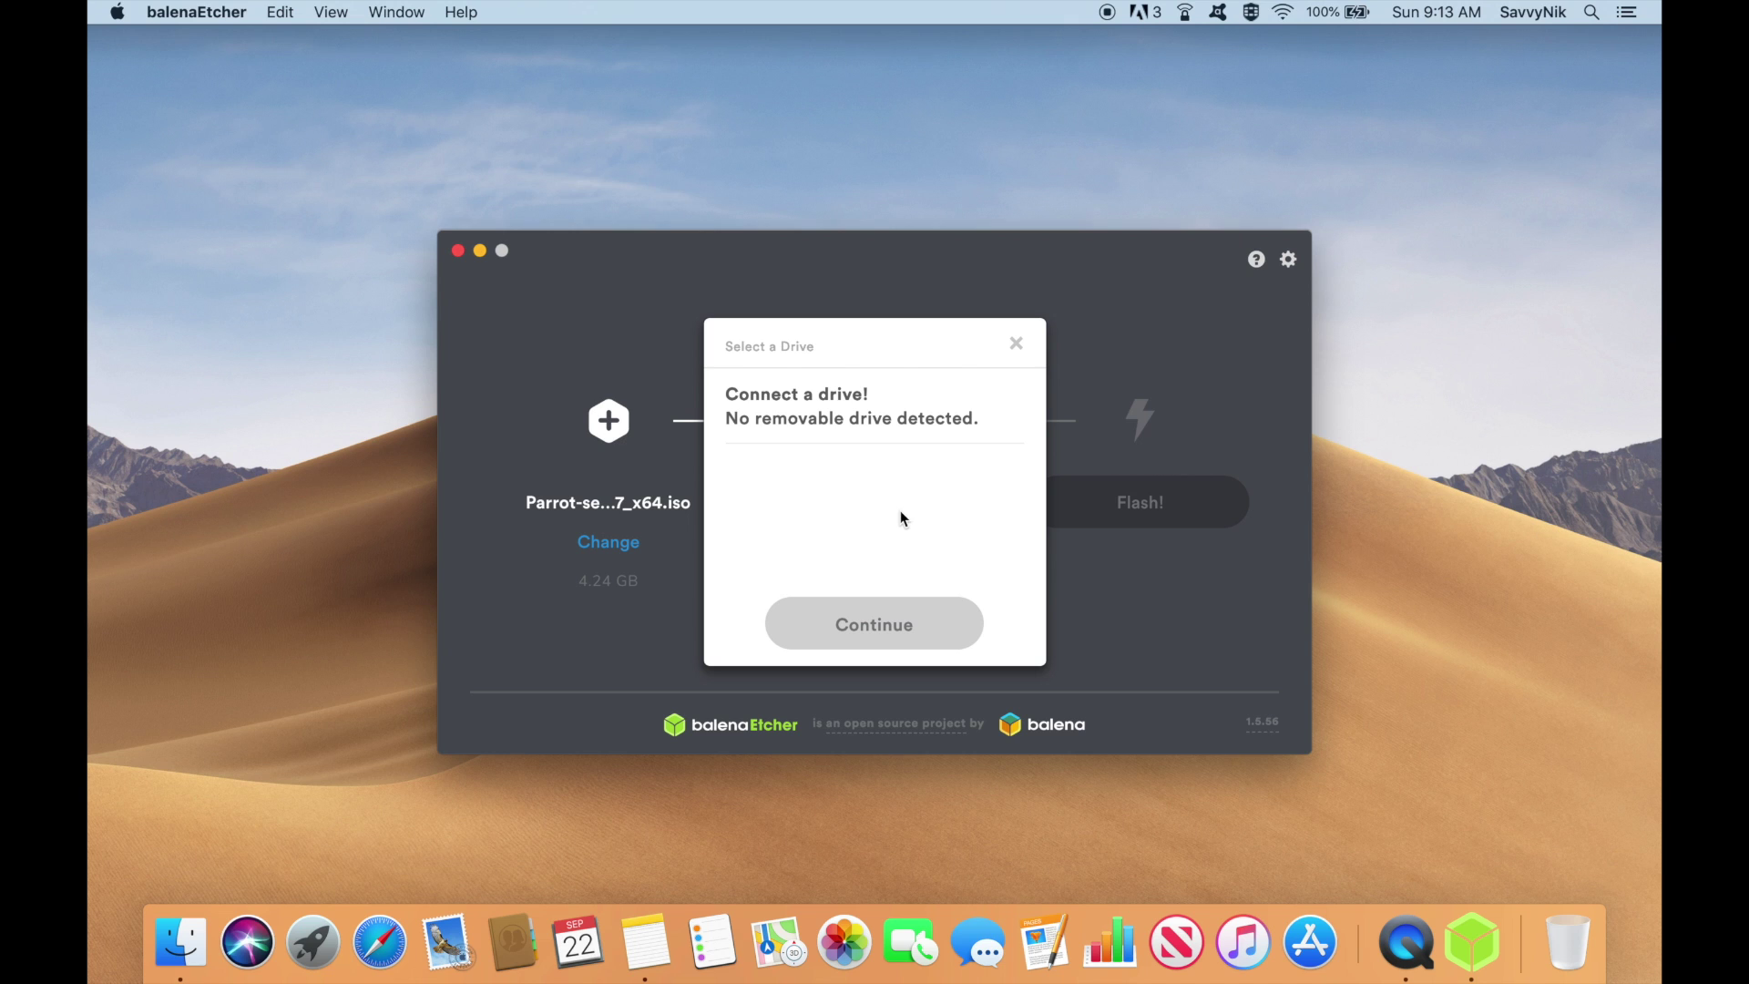
# Step: Select the 16.01 GB SanDisk Cruzer Glide USB drive as the flash target
pyautogui.click(1015, 354)
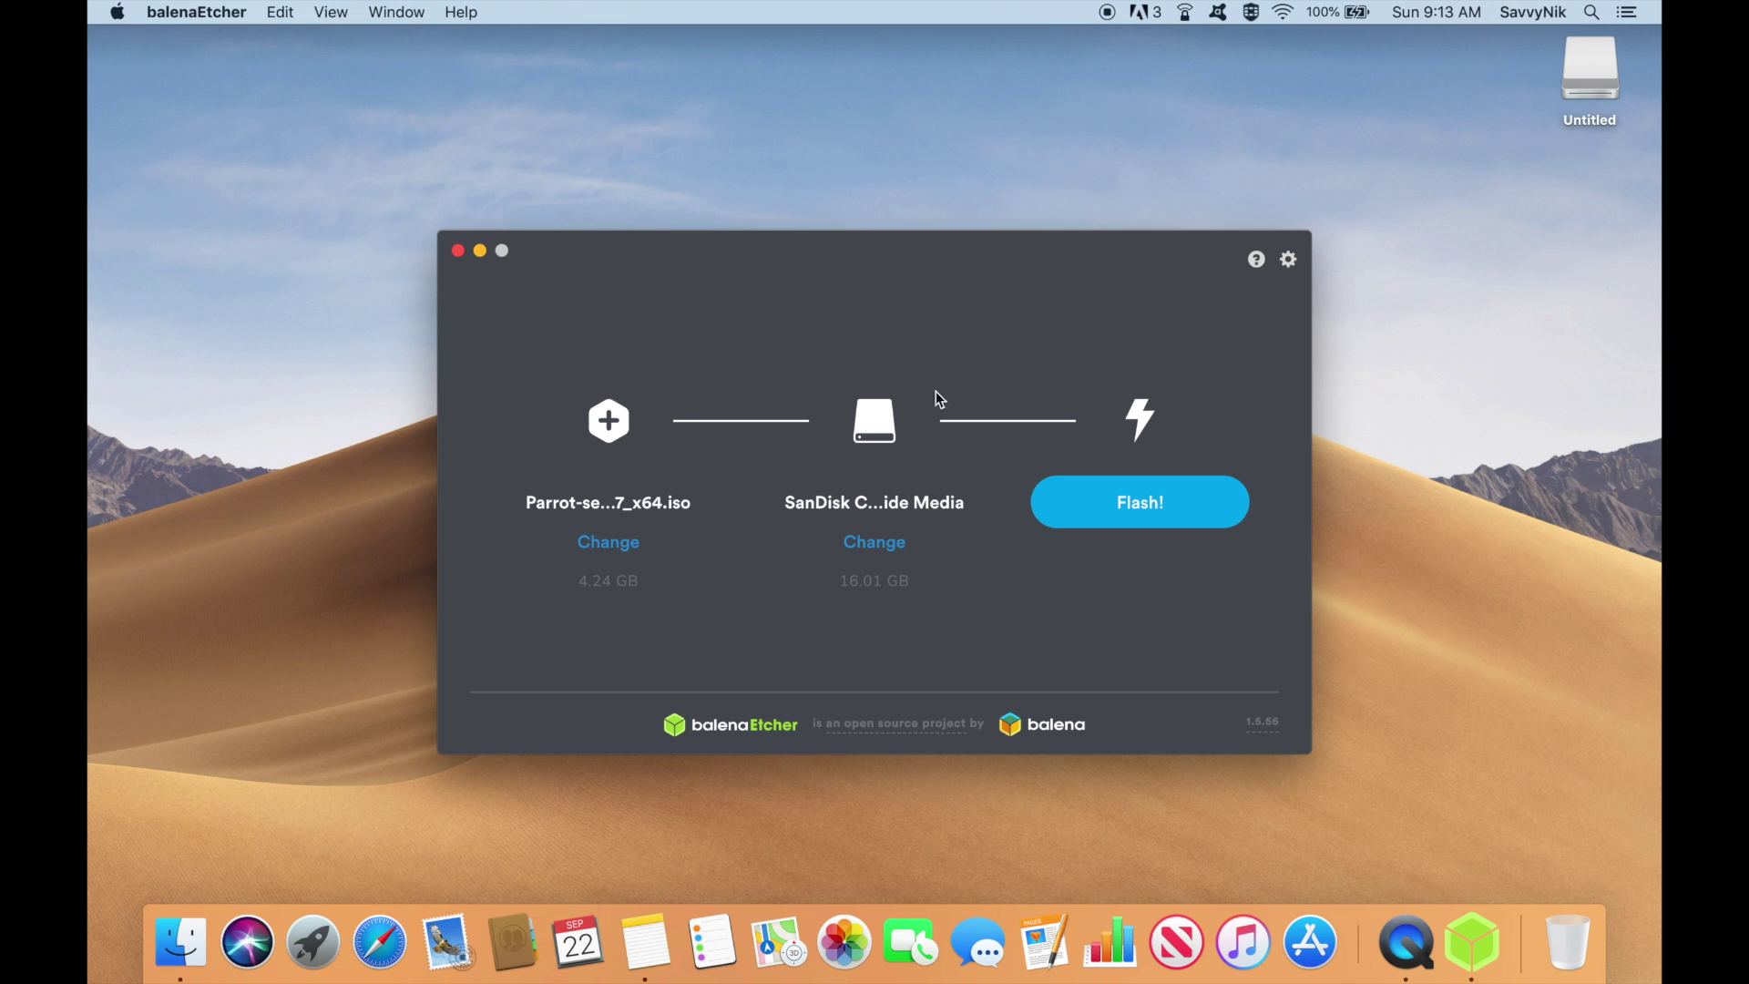
pyautogui.click(880, 545)
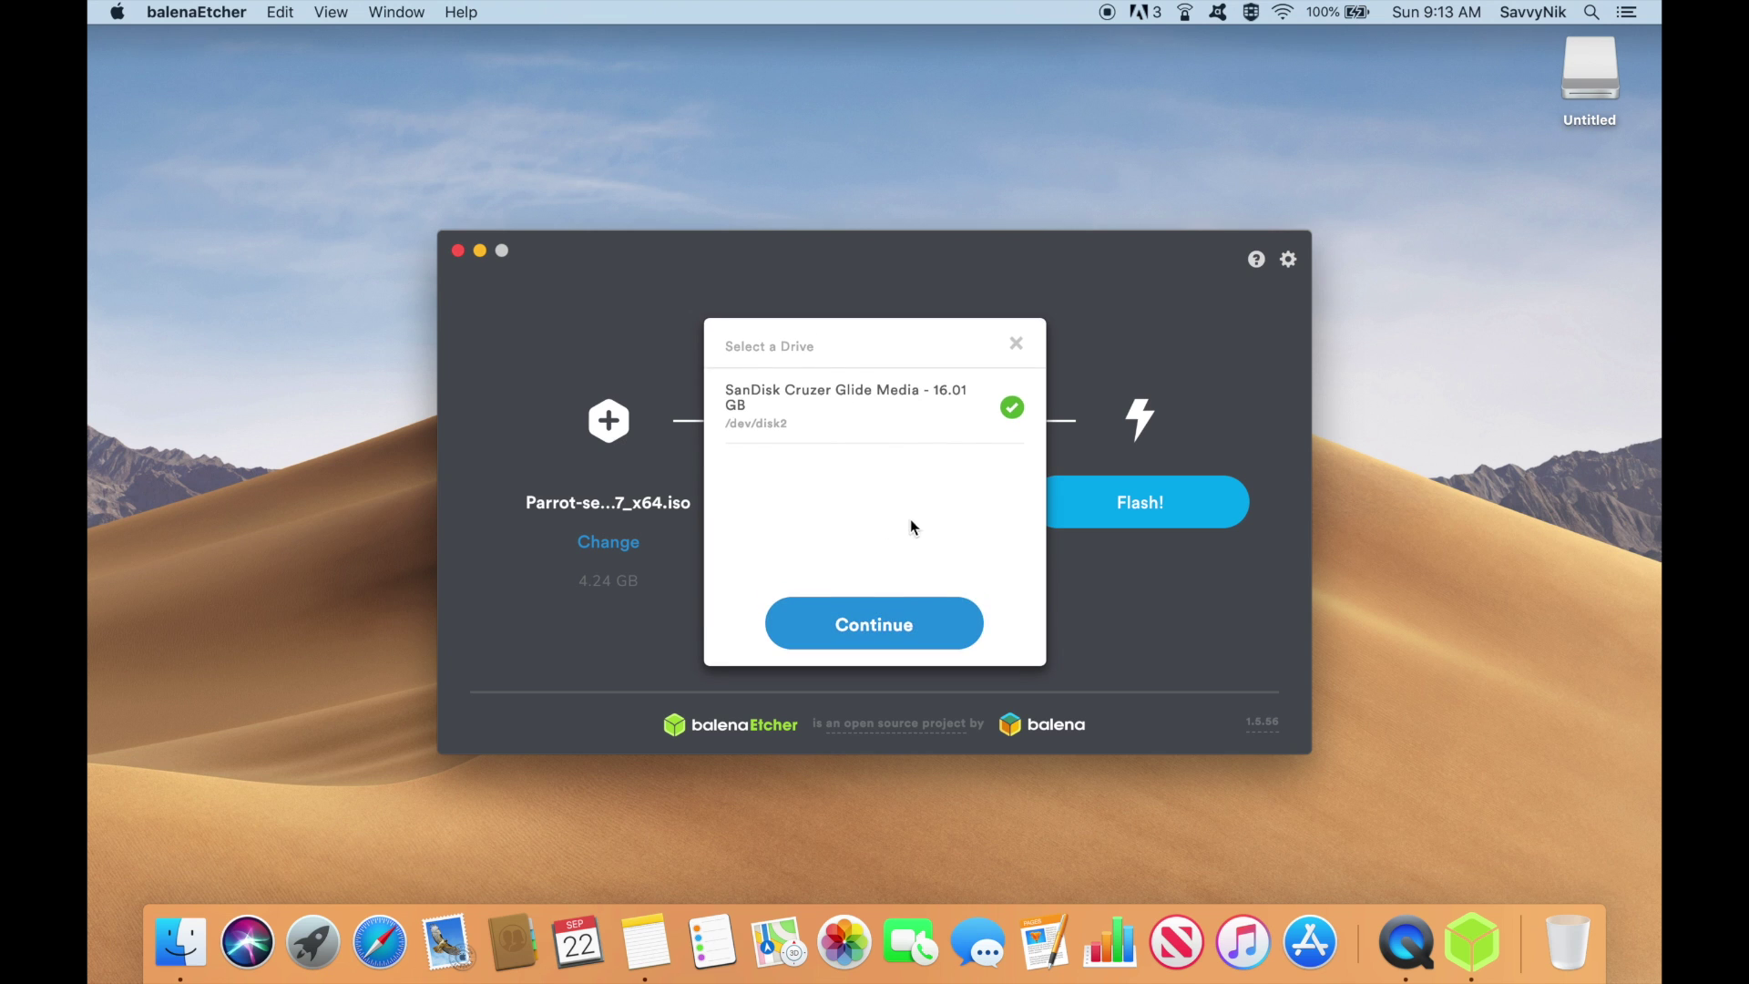
pyautogui.click(890, 623)
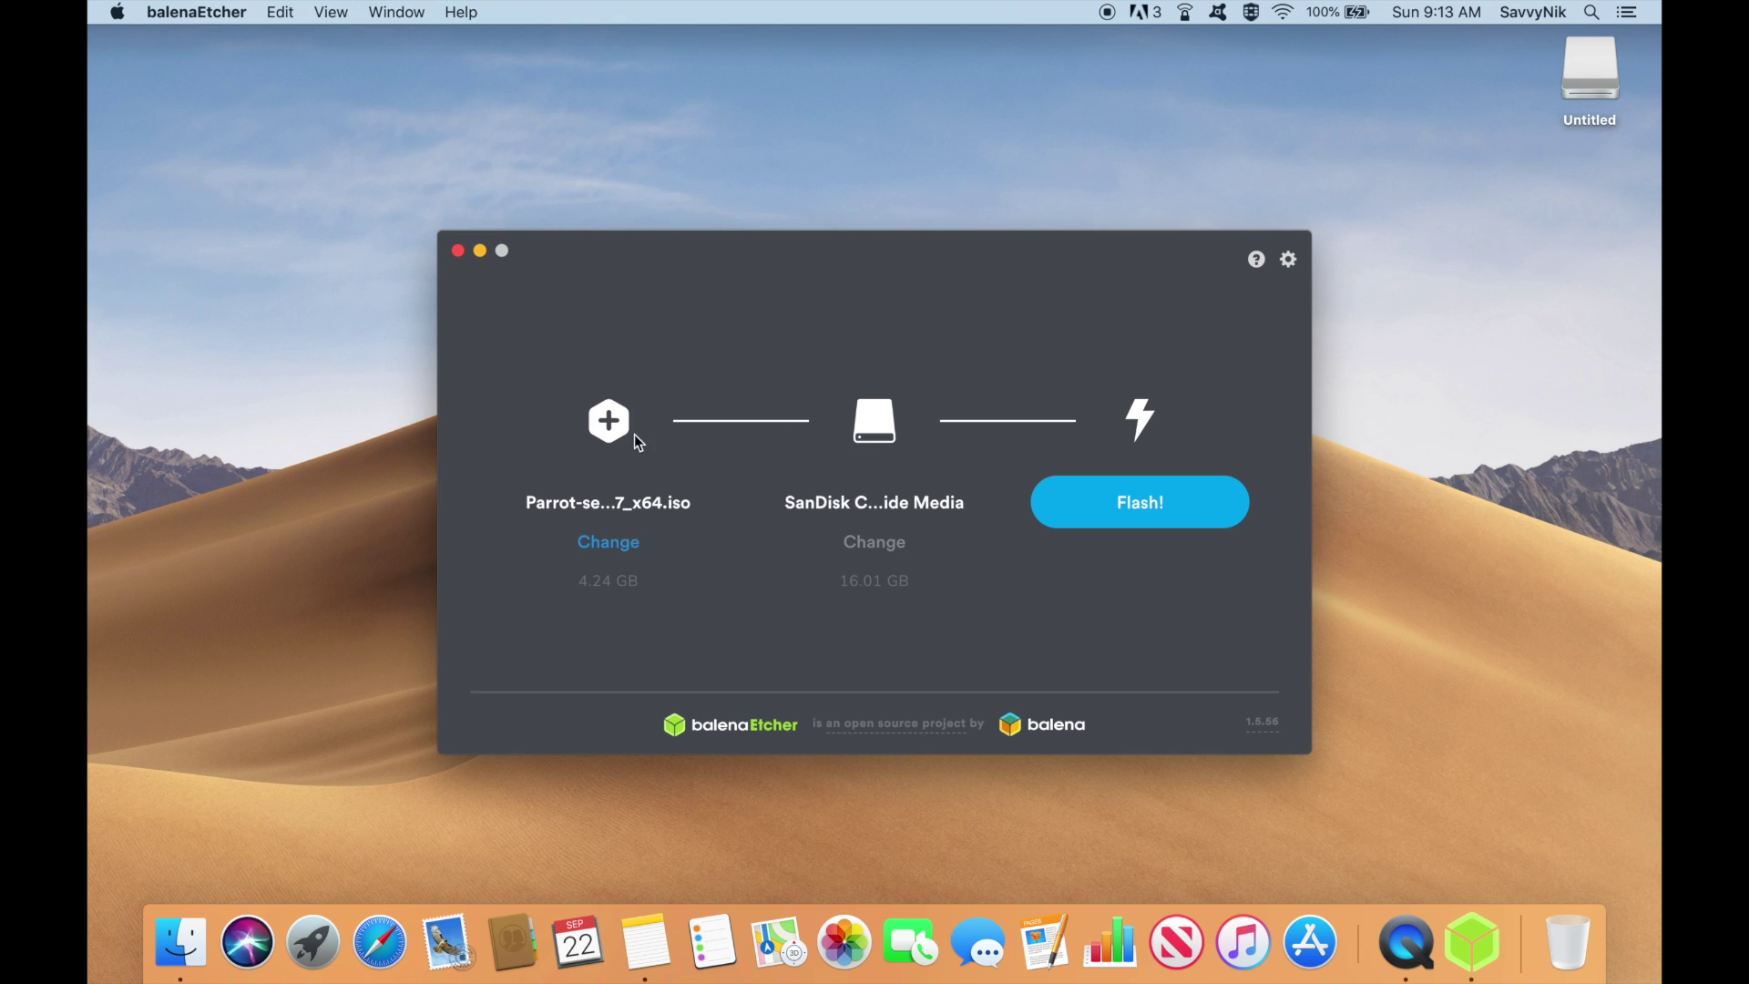
# Step: Flash the Parrot ISO to the SanDisk drive, authorizing with the macOS administrator password
pyautogui.click(1113, 508)
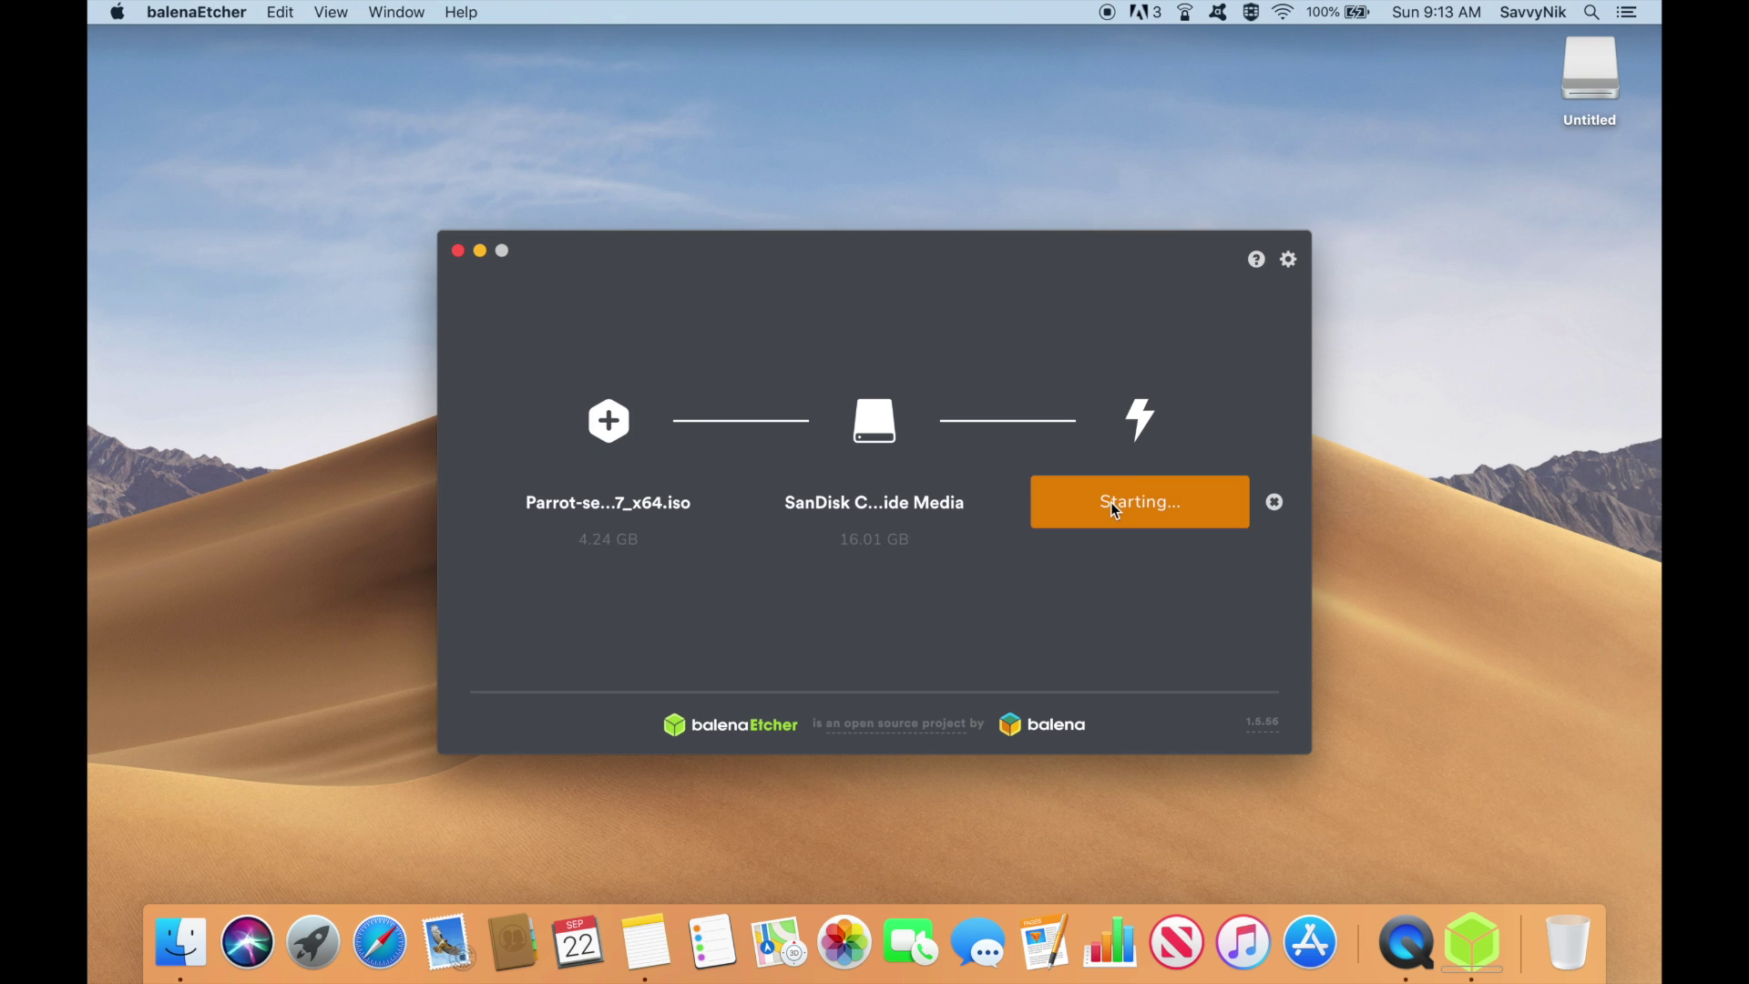
pyautogui.write('********')
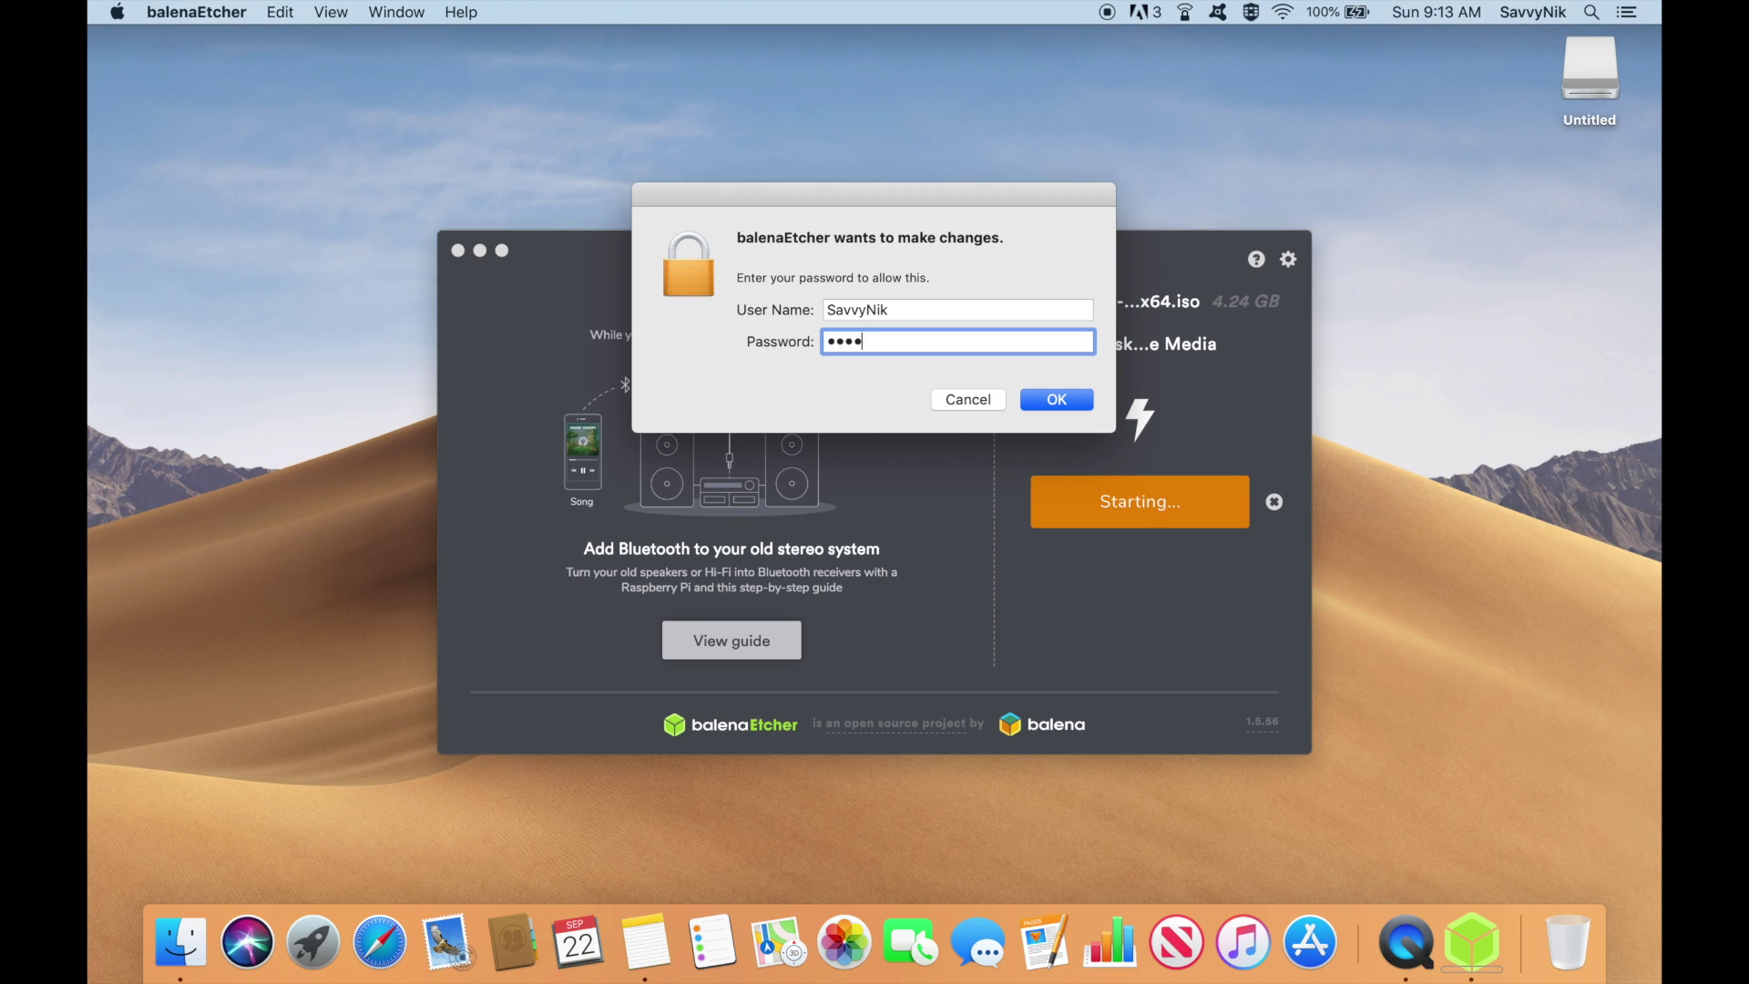
pyautogui.press('Return')
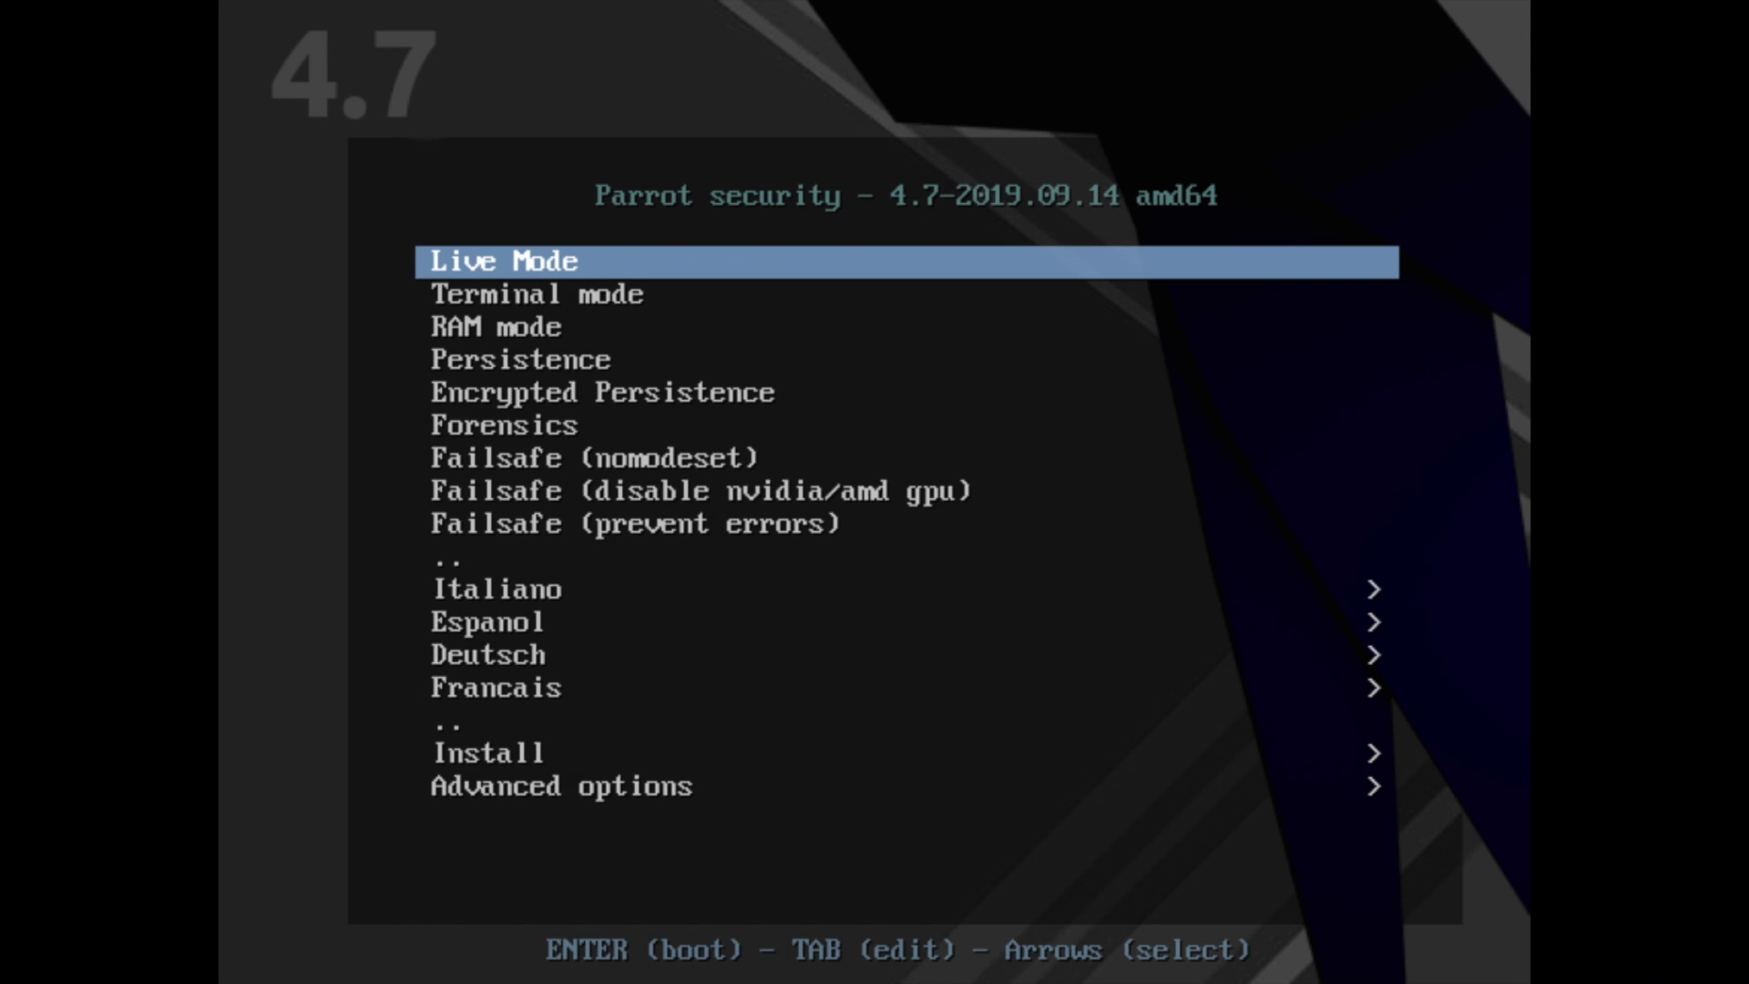
# Step: From the Parrot boot menu, start the Install with GTK GUI installer
pyautogui.press('Down')
pyautogui.press('Down')
pyautogui.press('Down')
pyautogui.press('Down')
pyautogui.press('Down')
pyautogui.press('Down')
pyautogui.press('Down')
pyautogui.press('Down')
pyautogui.press('Down')
pyautogui.press('Down')
pyautogui.press('Down')
pyautogui.press('Down')
pyautogui.press('Down')
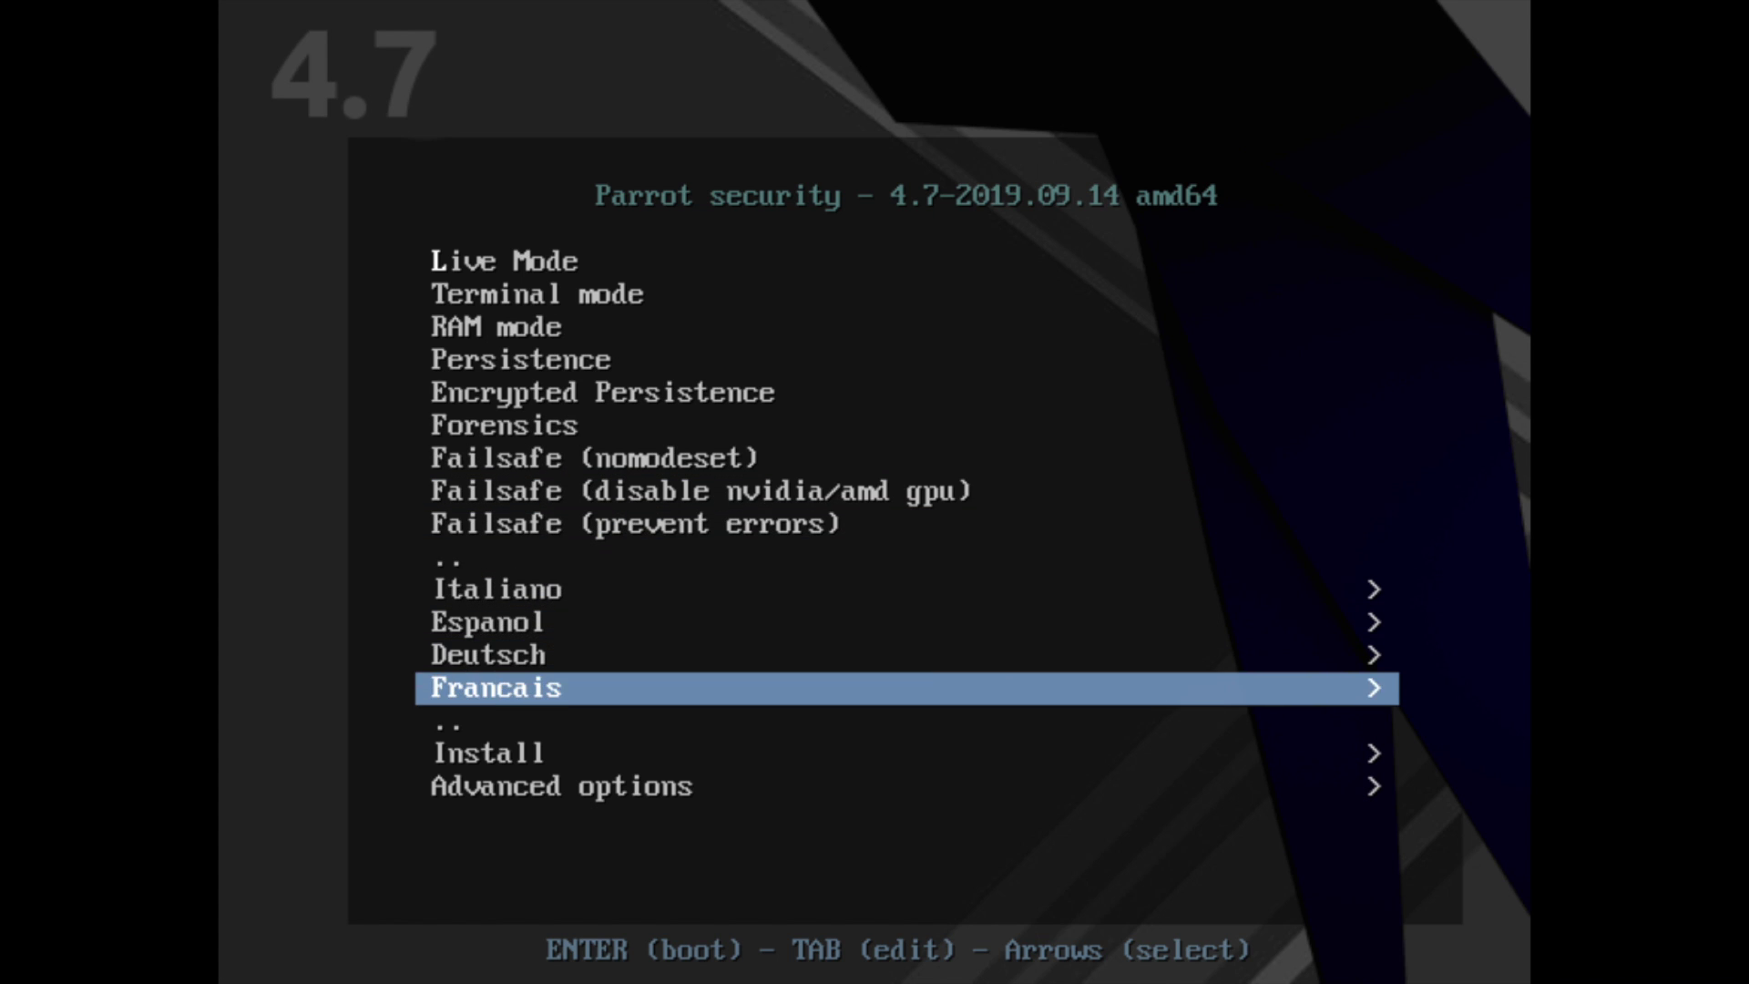
pyautogui.press('Down')
pyautogui.press('Down')
pyautogui.press('Return')
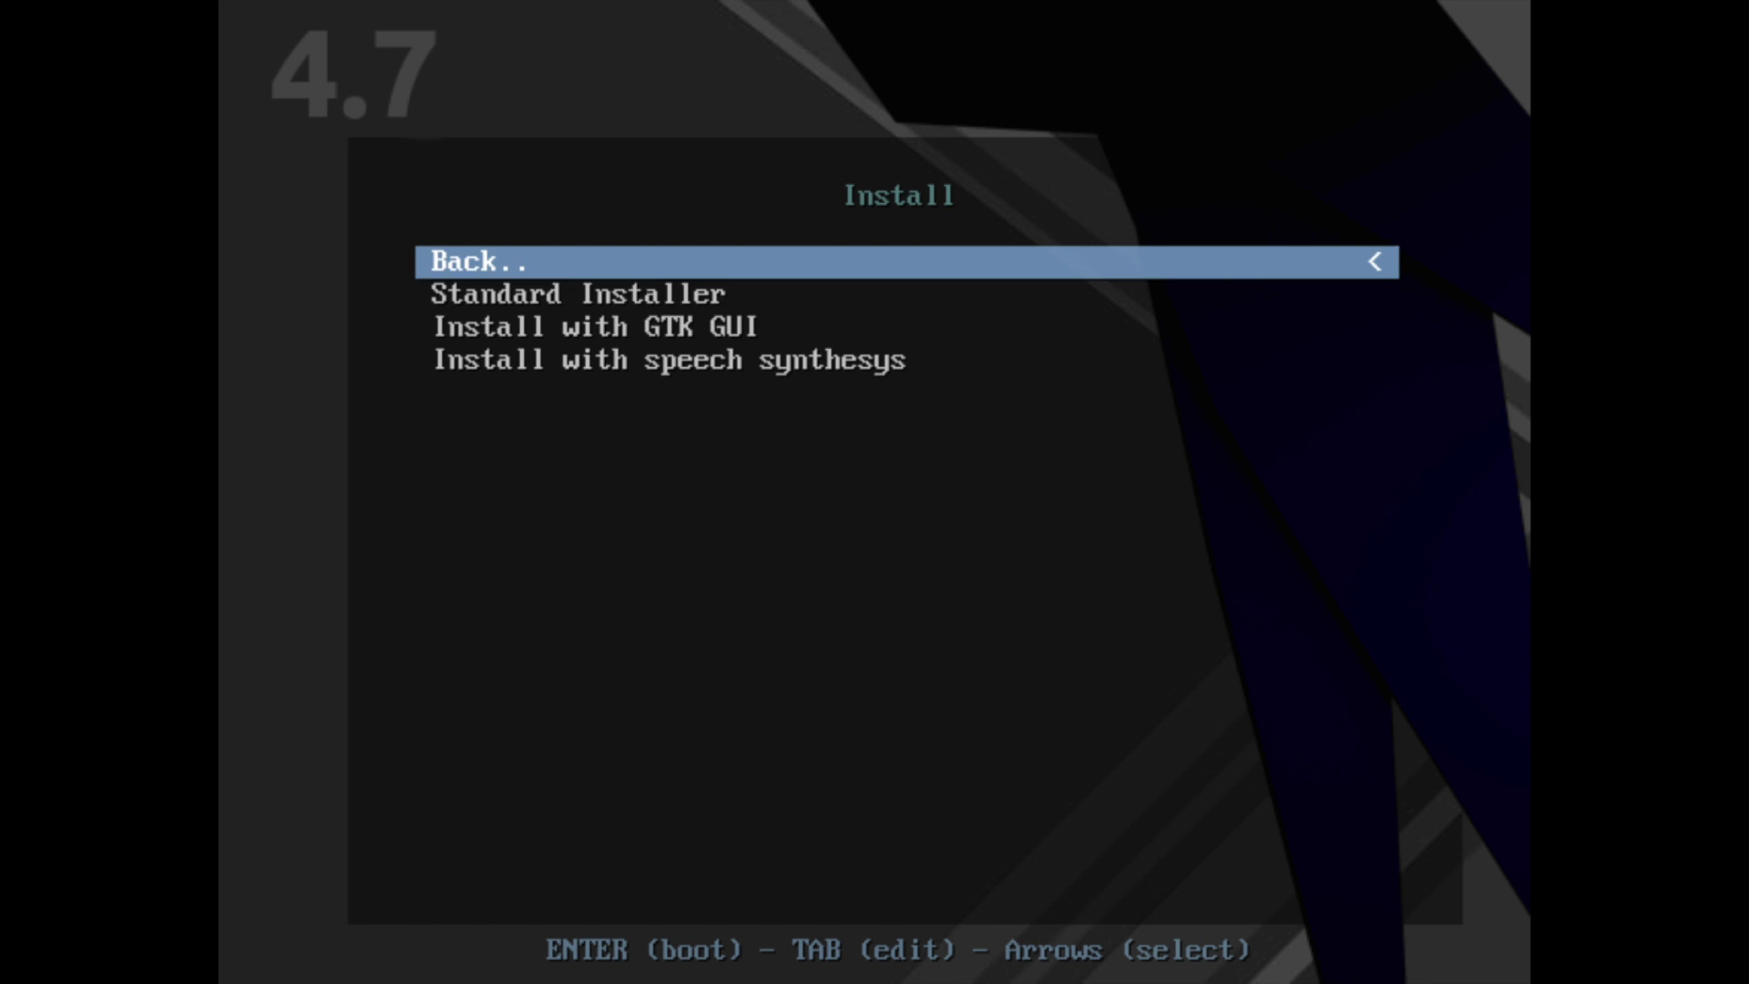
pyautogui.press('Down')
pyautogui.press('Down')
pyautogui.press('Down')
pyautogui.press('Up')
pyautogui.press('Up')
pyautogui.press('Up')
pyautogui.press('Down')
pyautogui.press('Down')
pyautogui.press('Up')
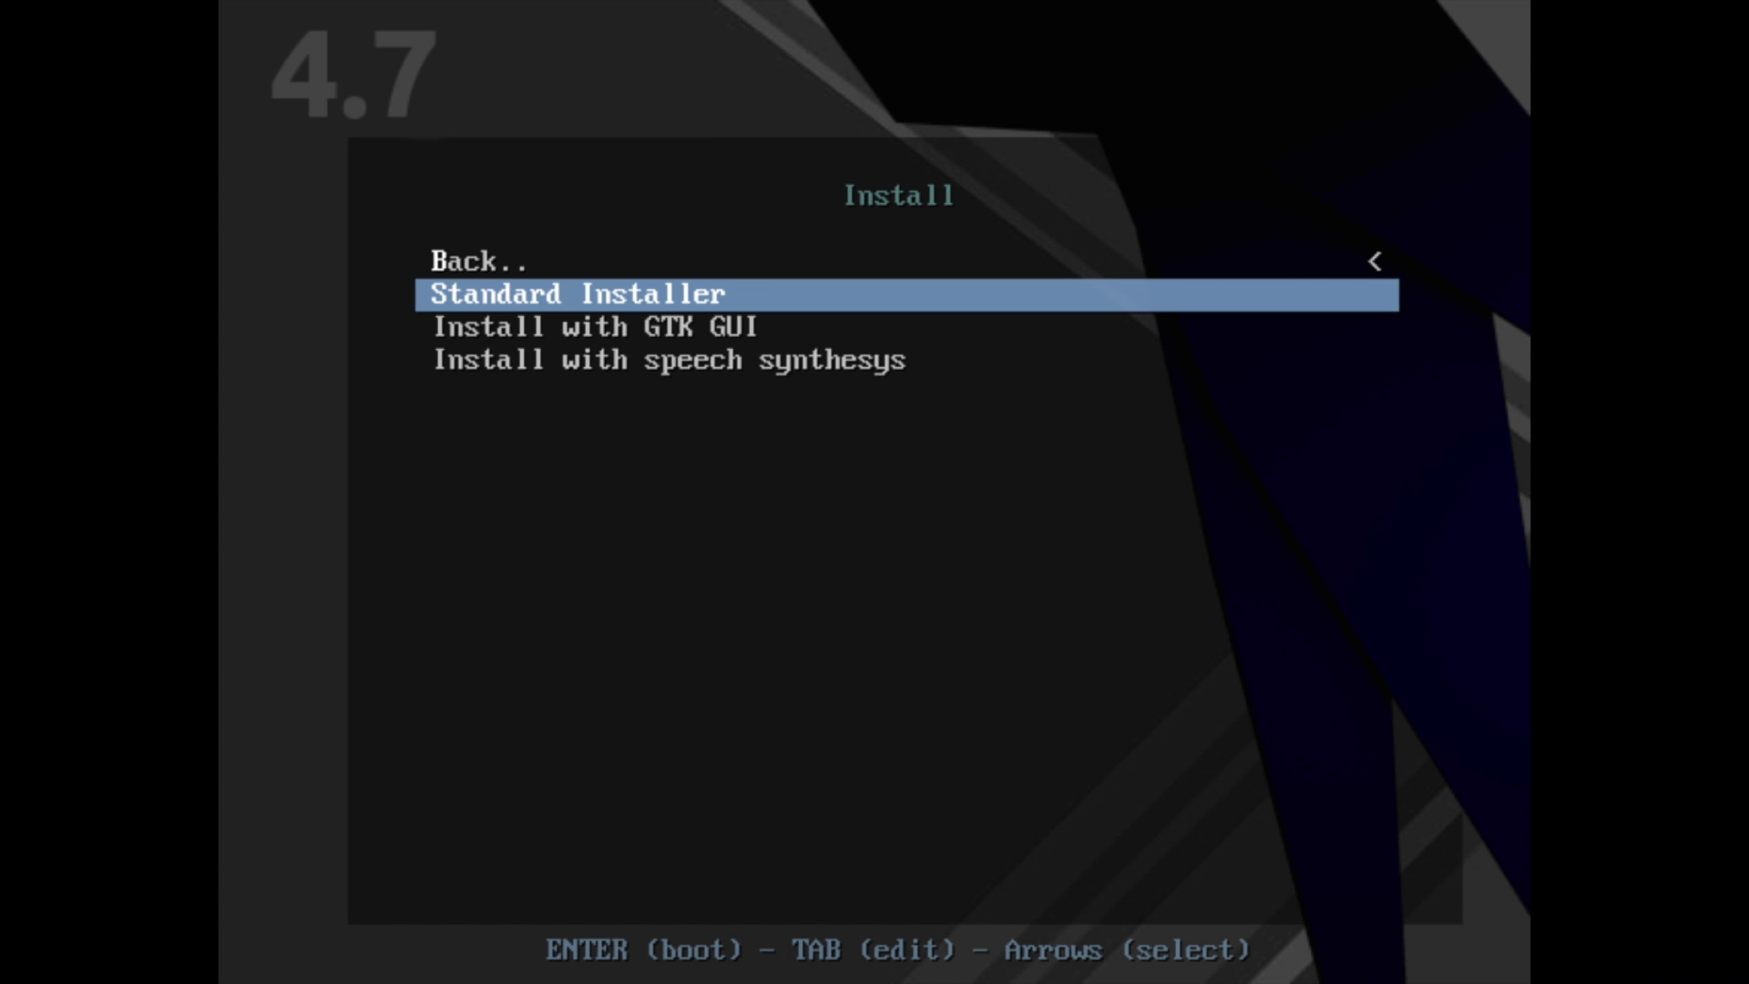
pyautogui.press('Down')
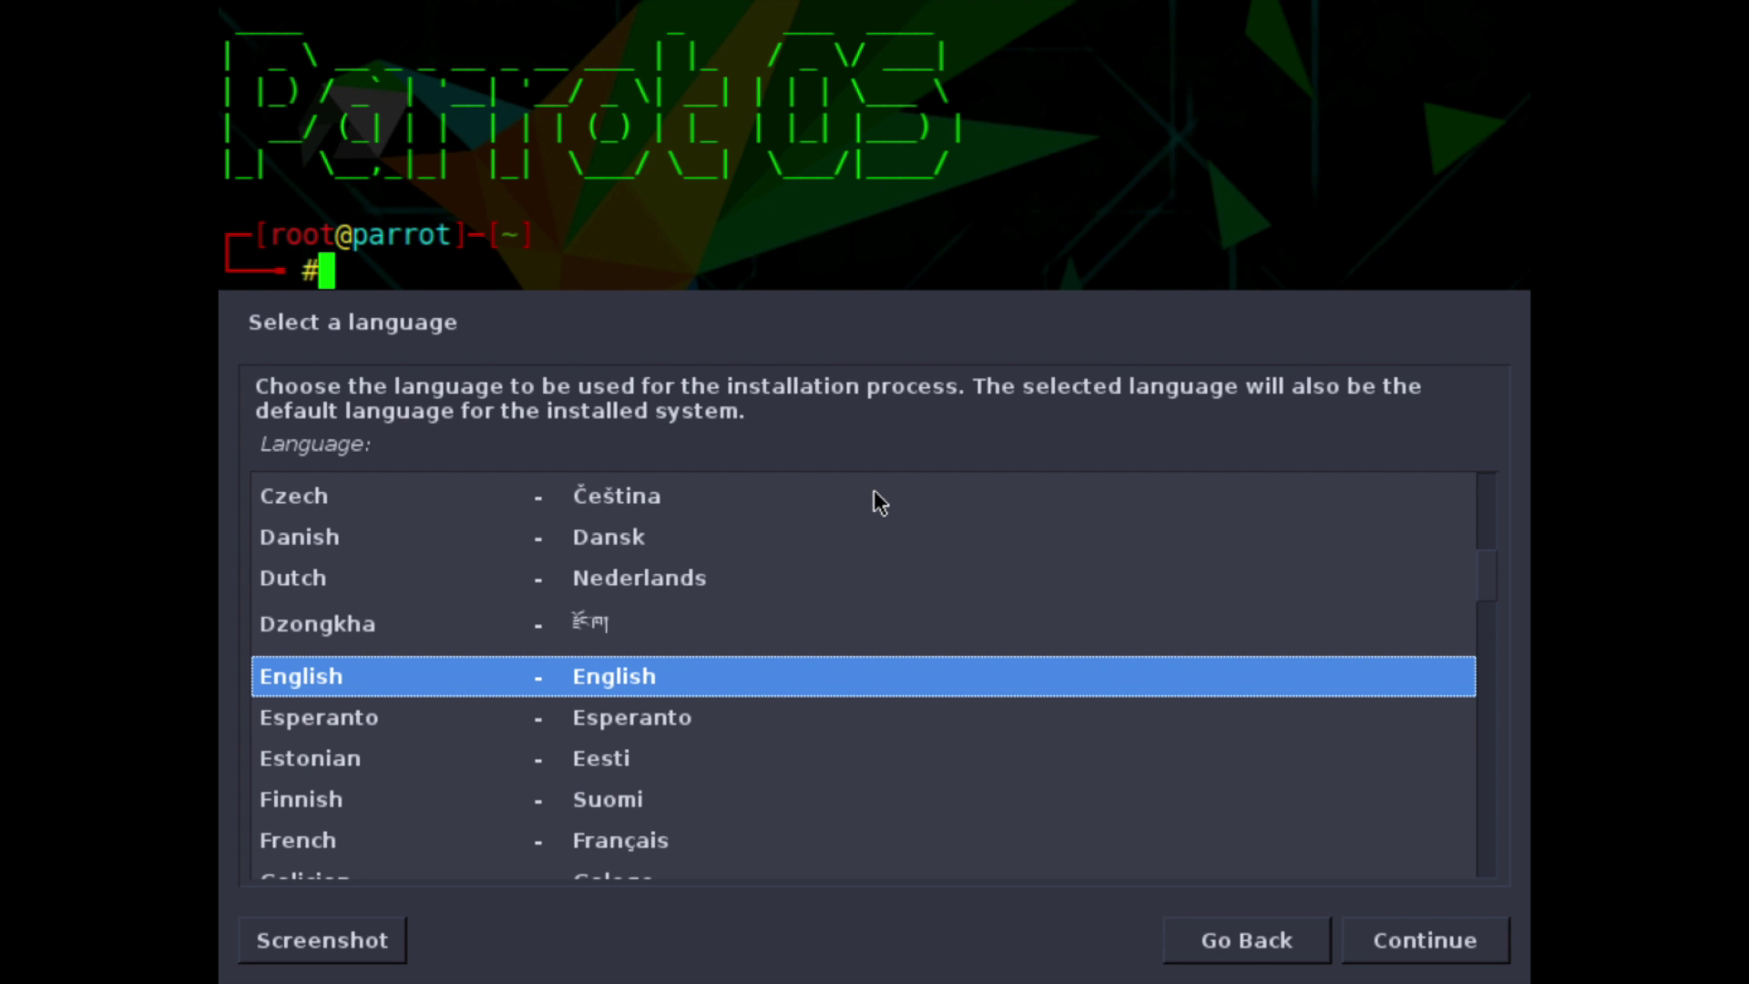
# Step: Choose English language, United States location and the American English keymap
pyautogui.doubleClick(701, 676)
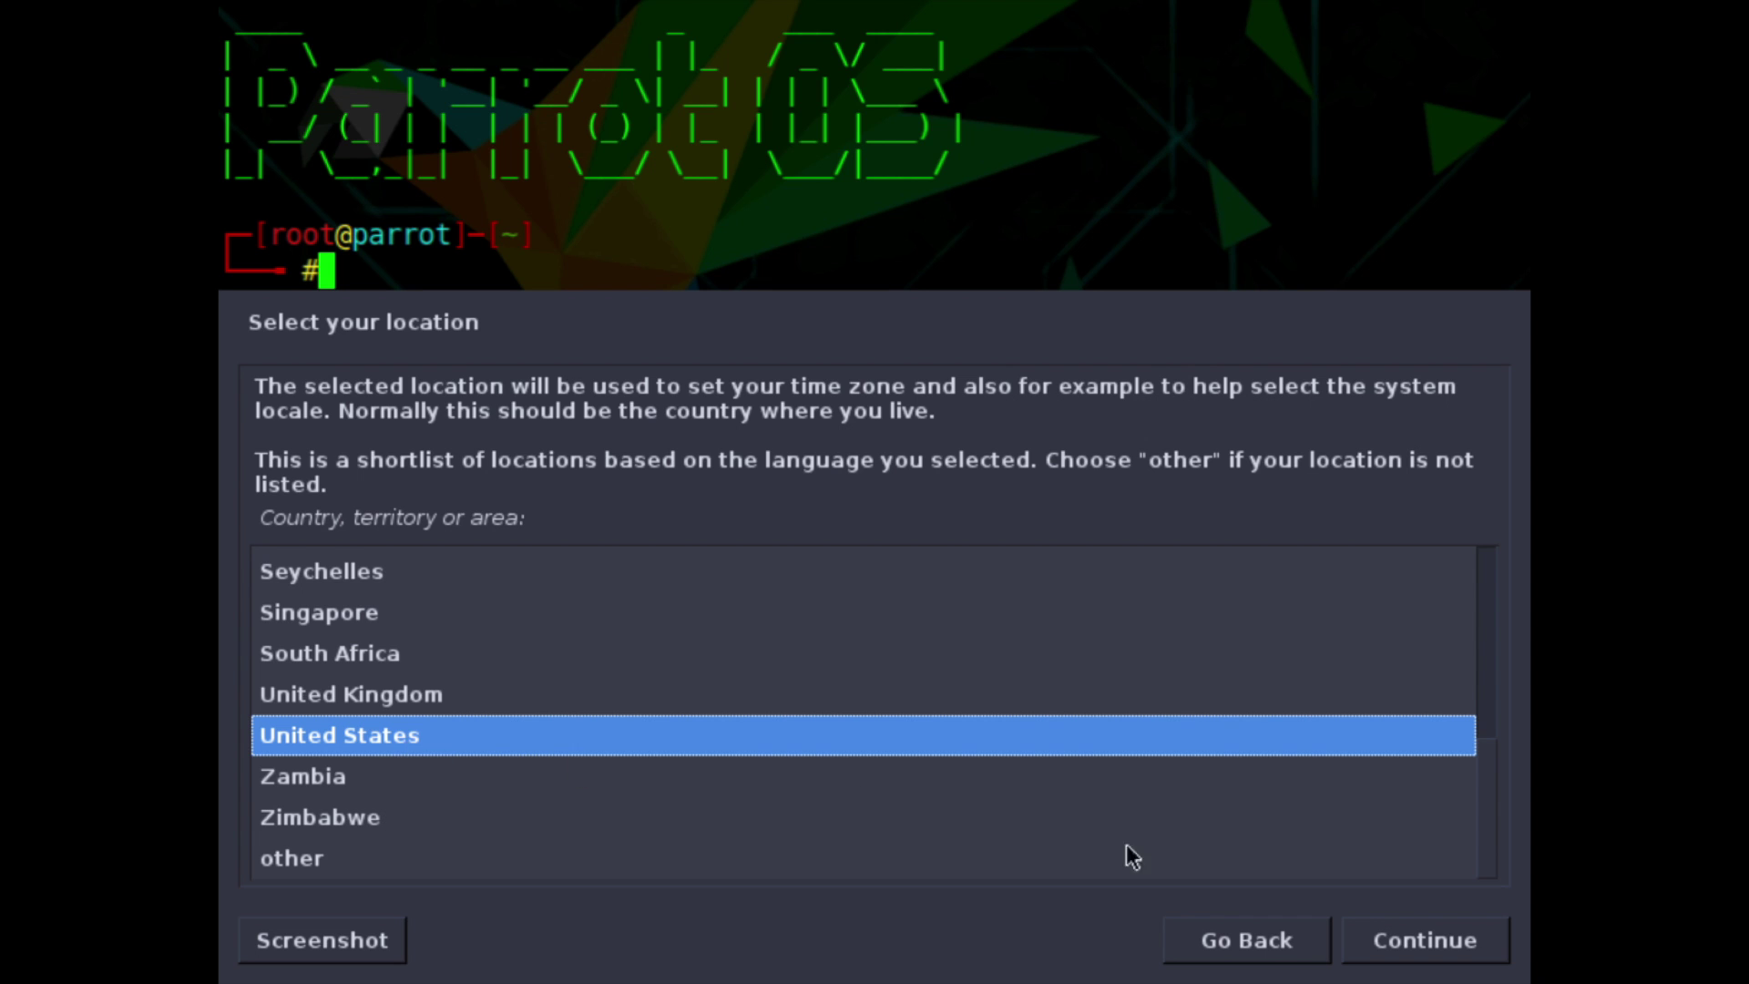
pyautogui.click(1429, 942)
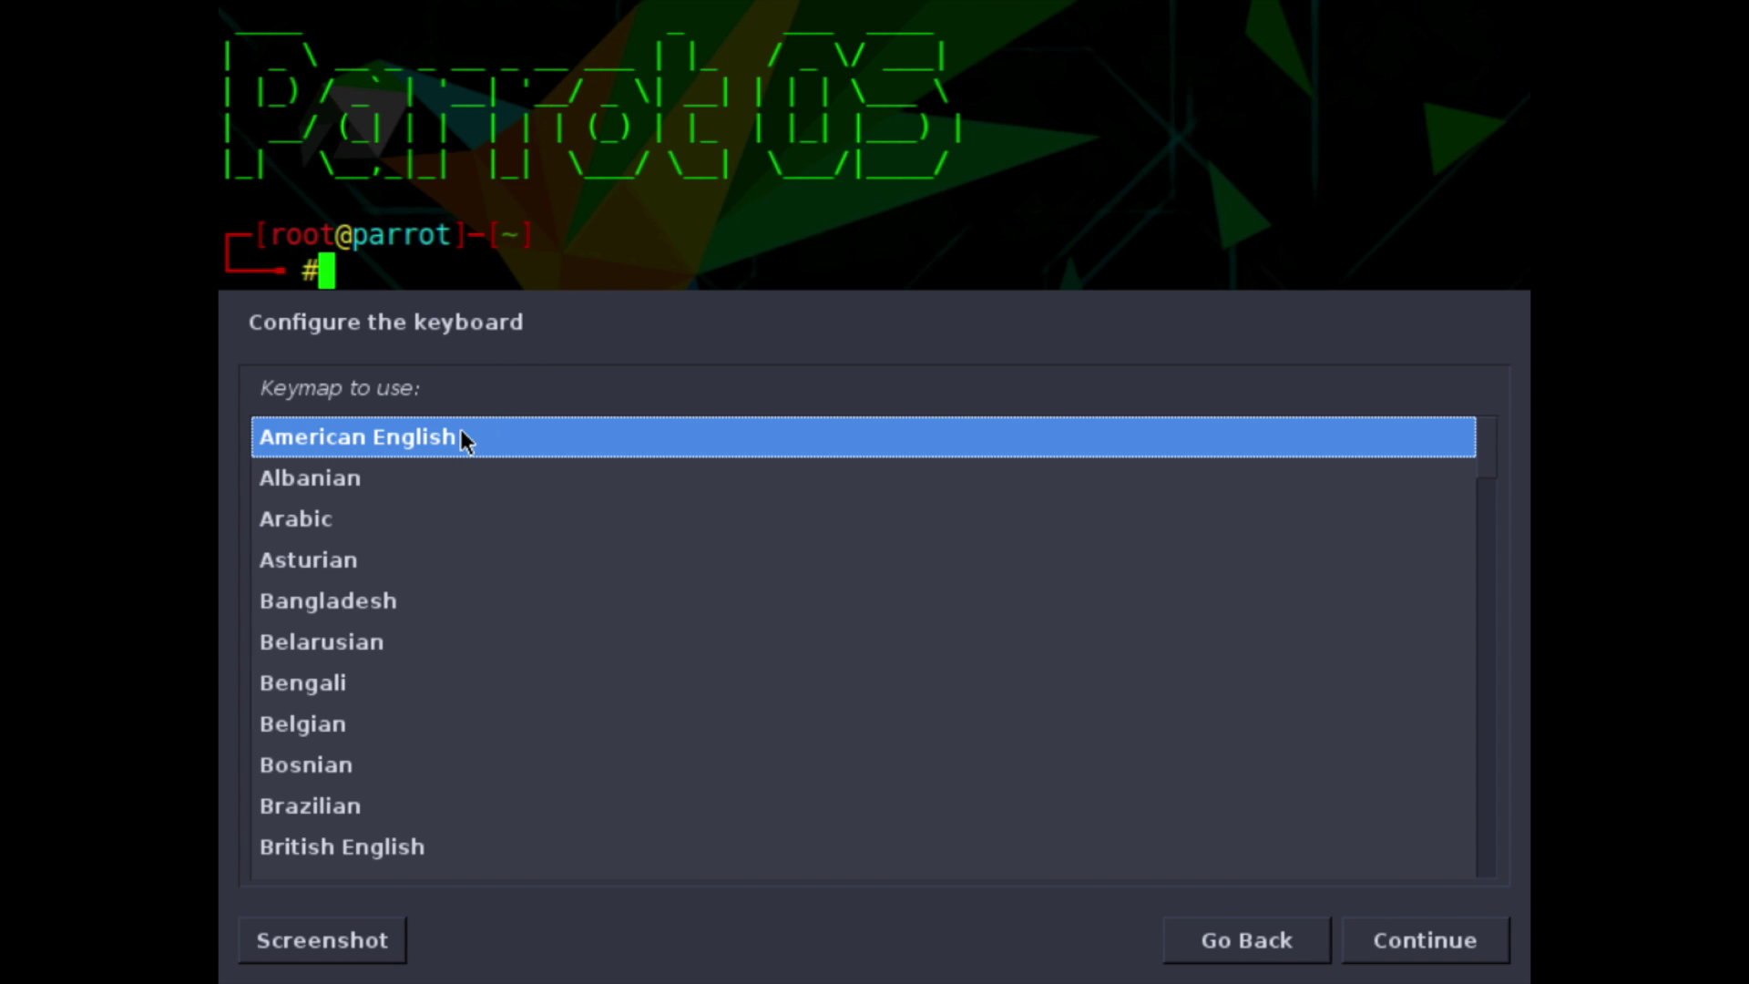
pyautogui.click(1471, 943)
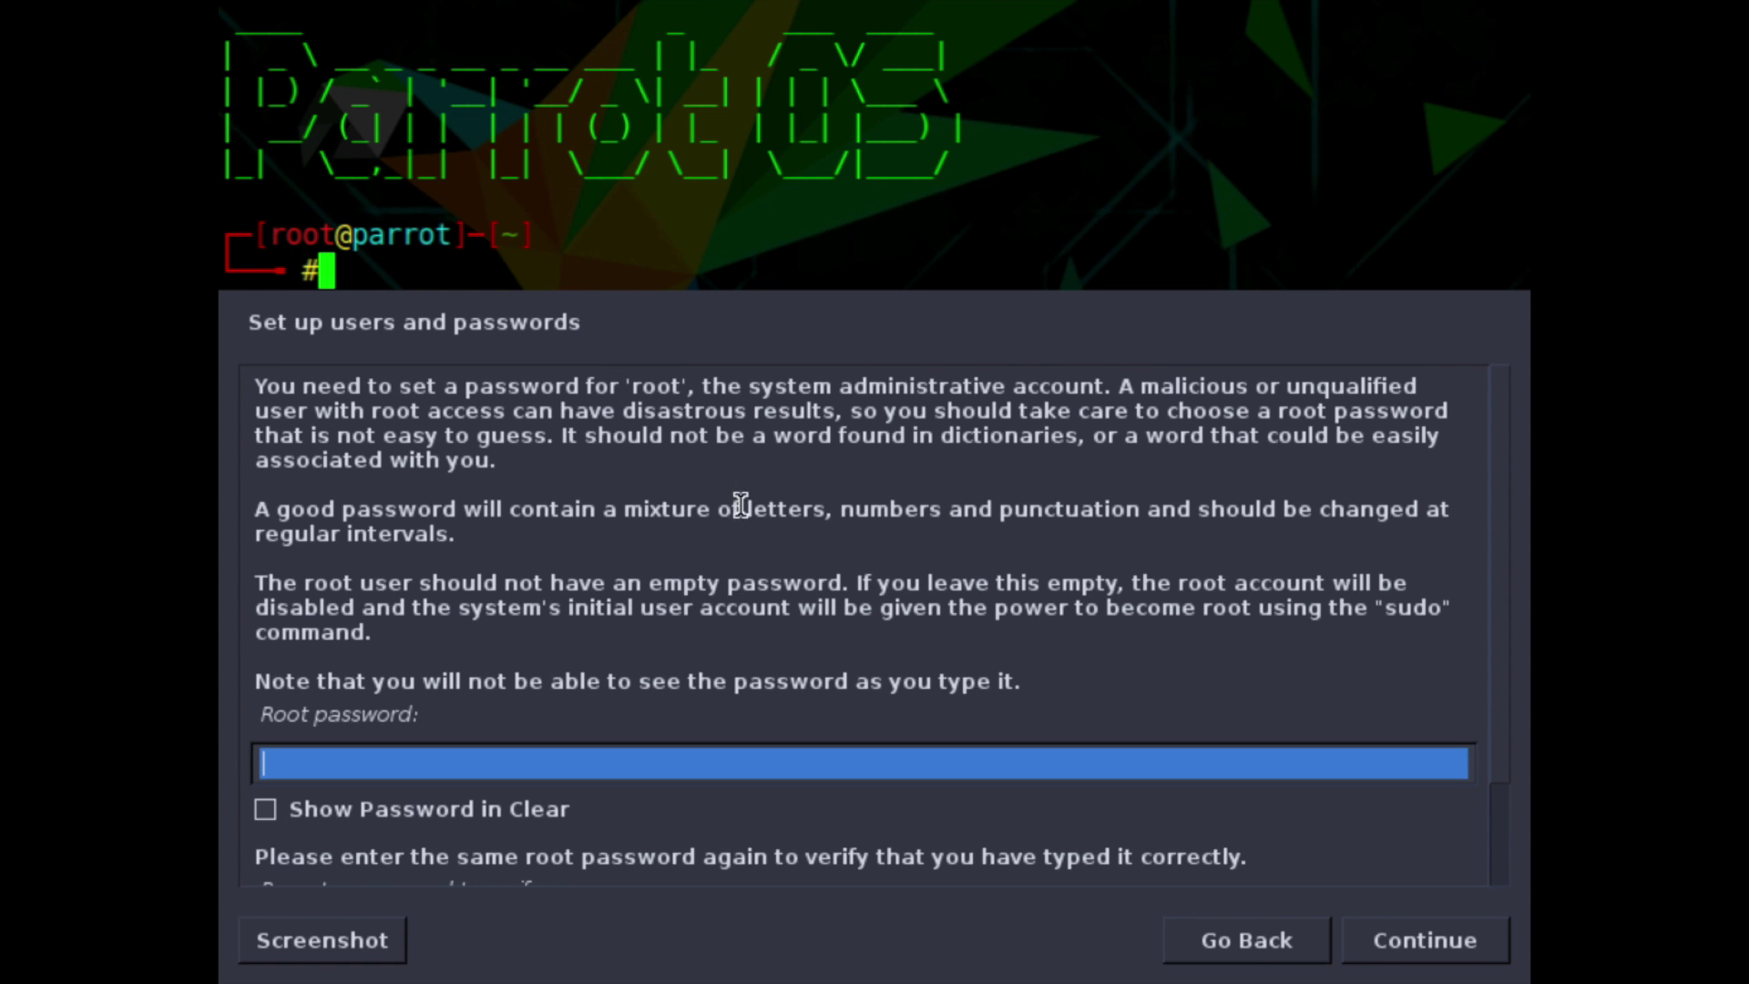
# Step: Enter the root password and confirm it in the Re-enter password field
pyautogui.scroll(-2, 718, 651)
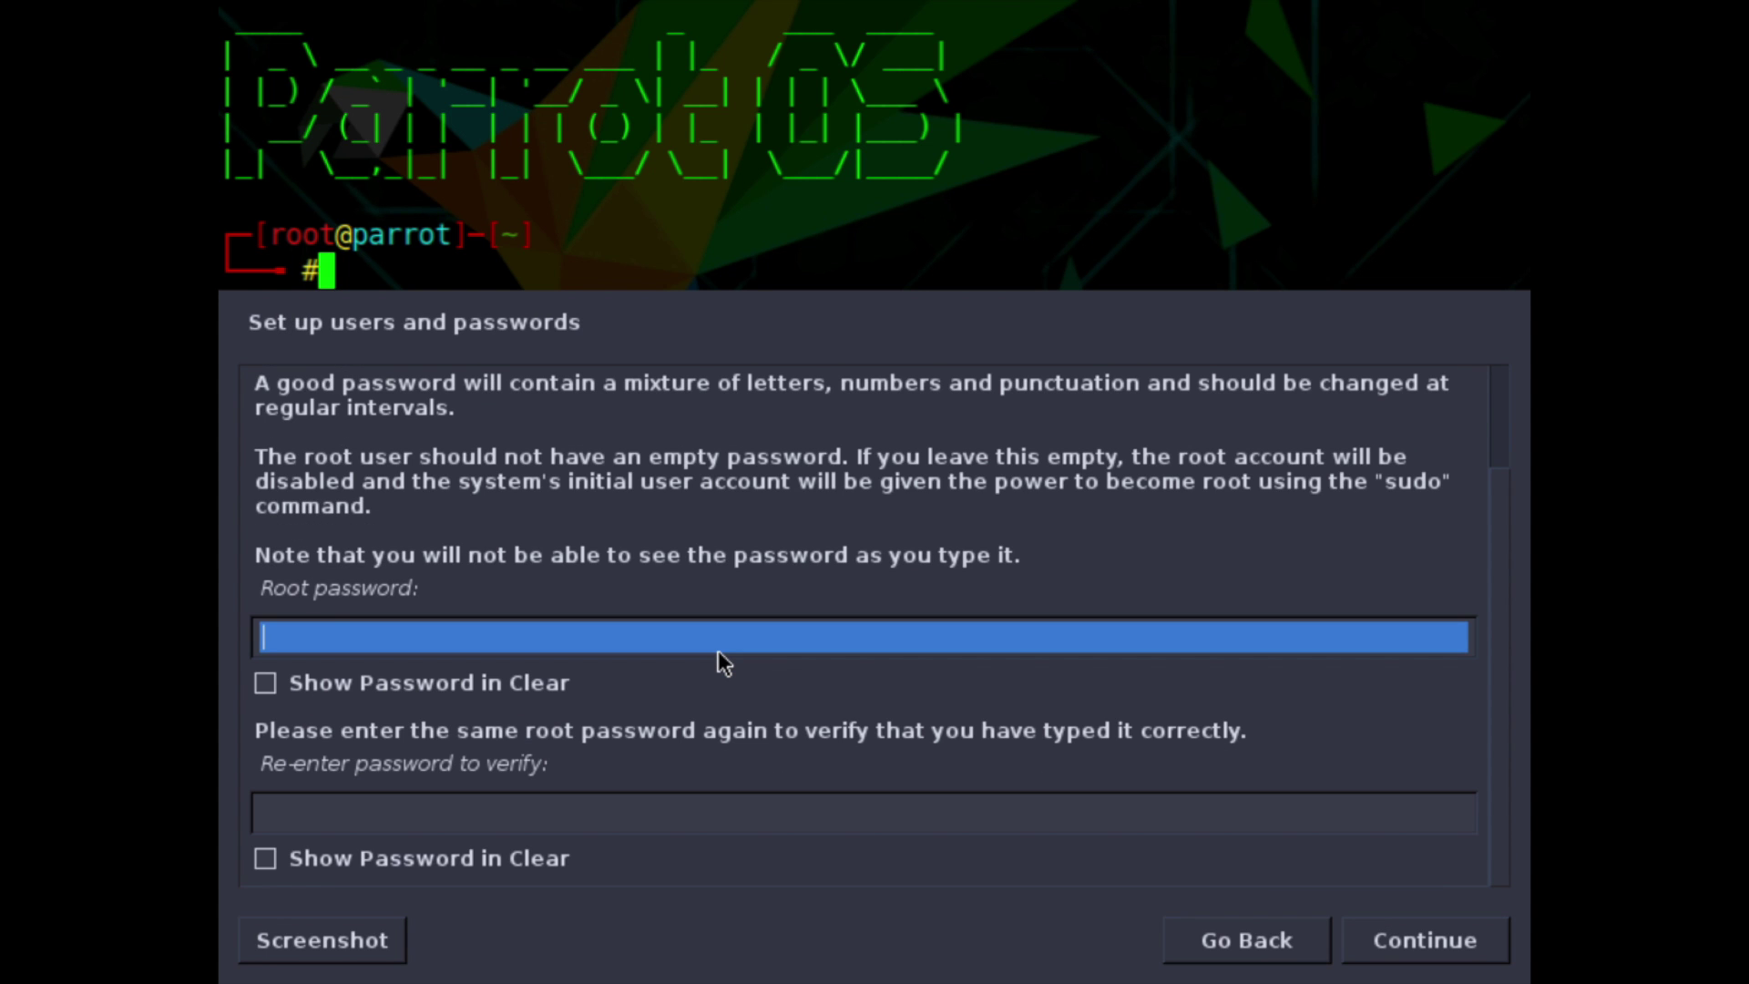
pyautogui.scroll(2, 718, 651)
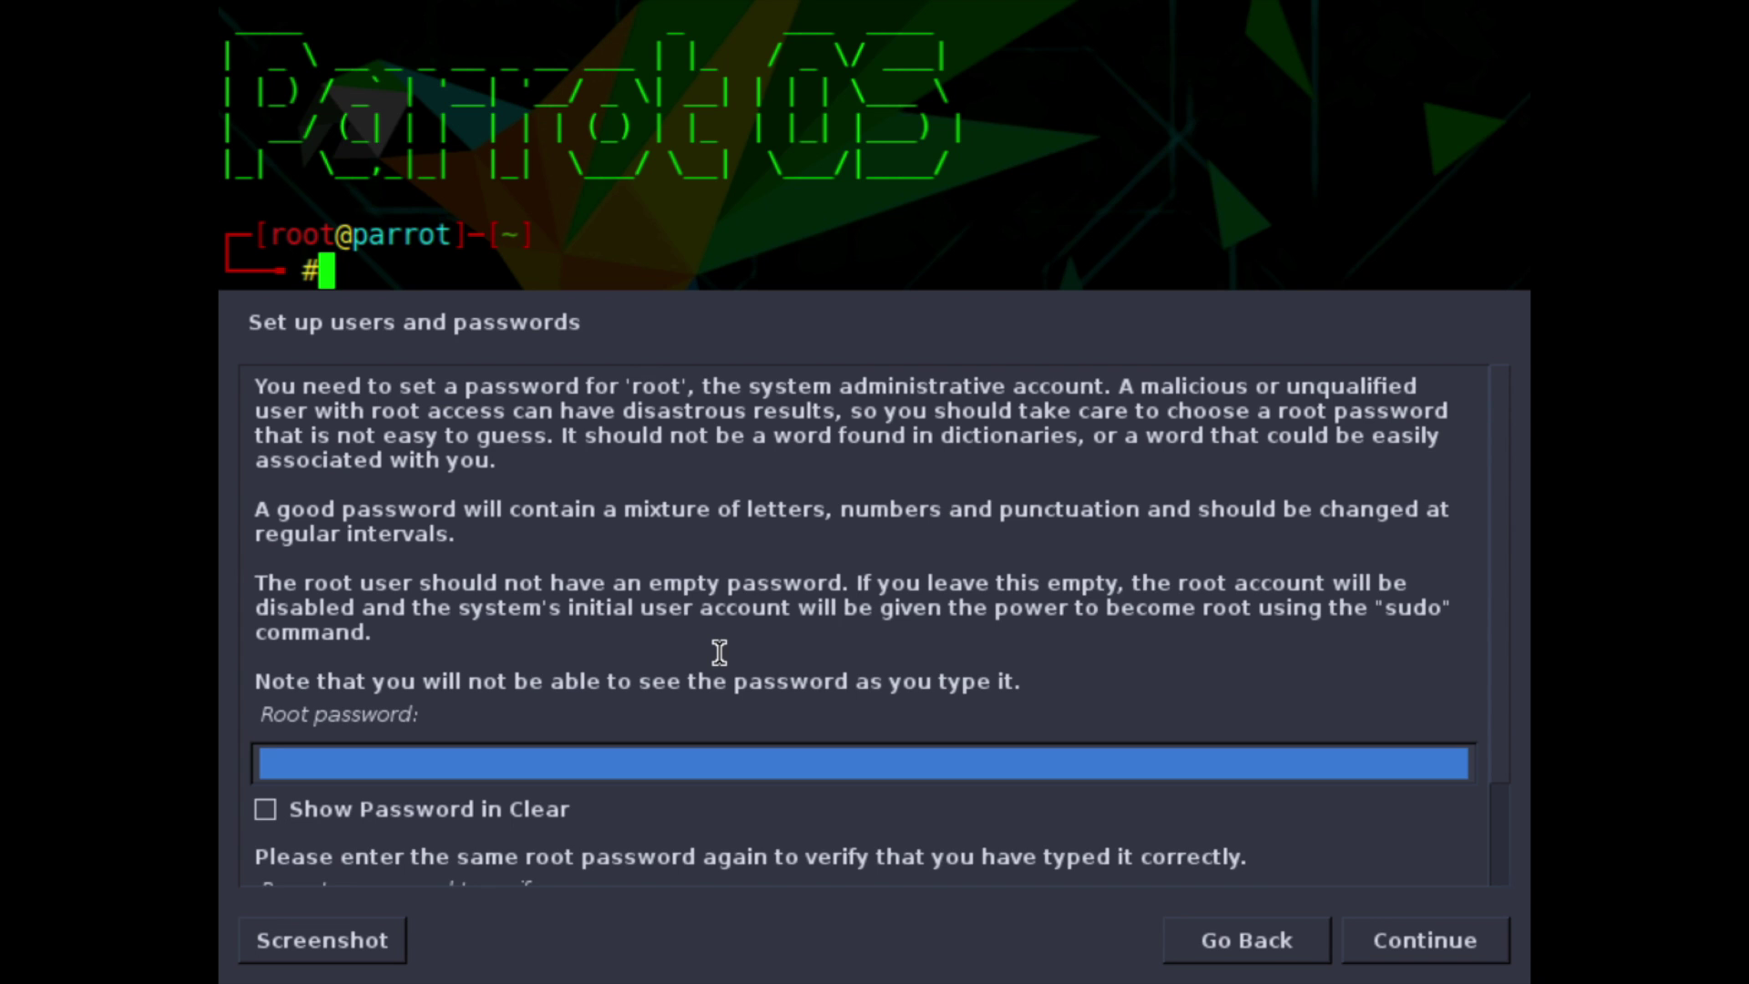
pyautogui.write('********')
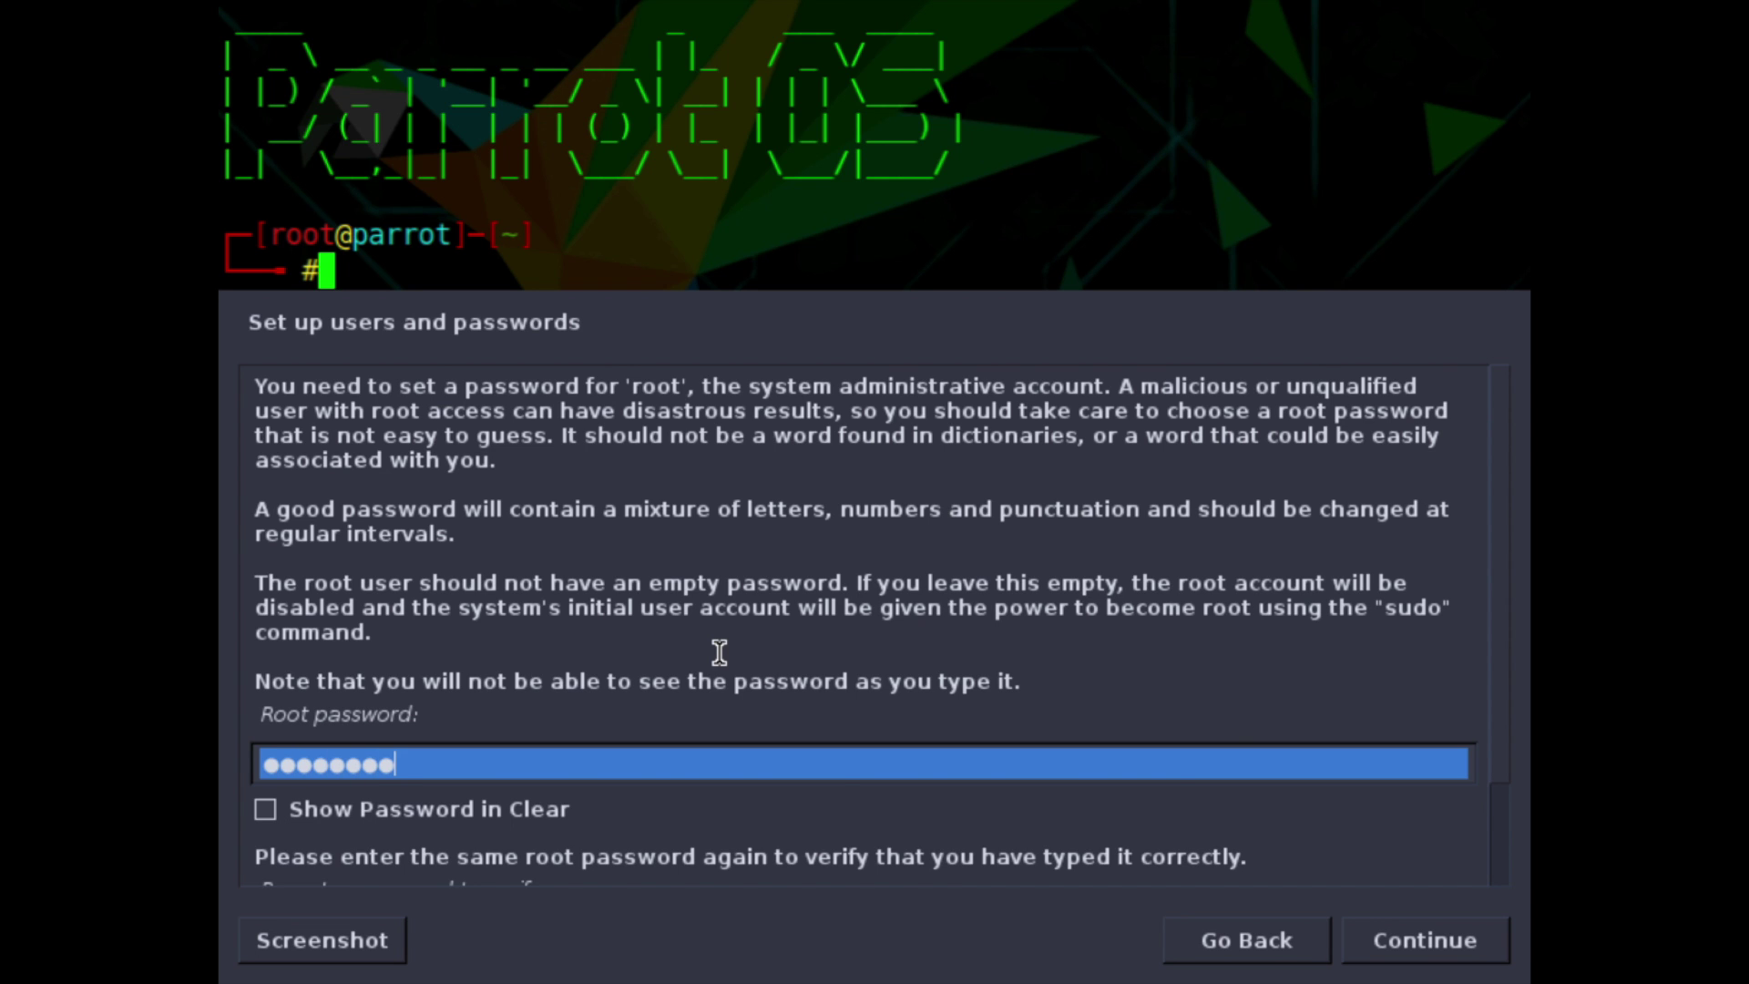
pyautogui.scroll(-2, 718, 652)
pyautogui.click(575, 822)
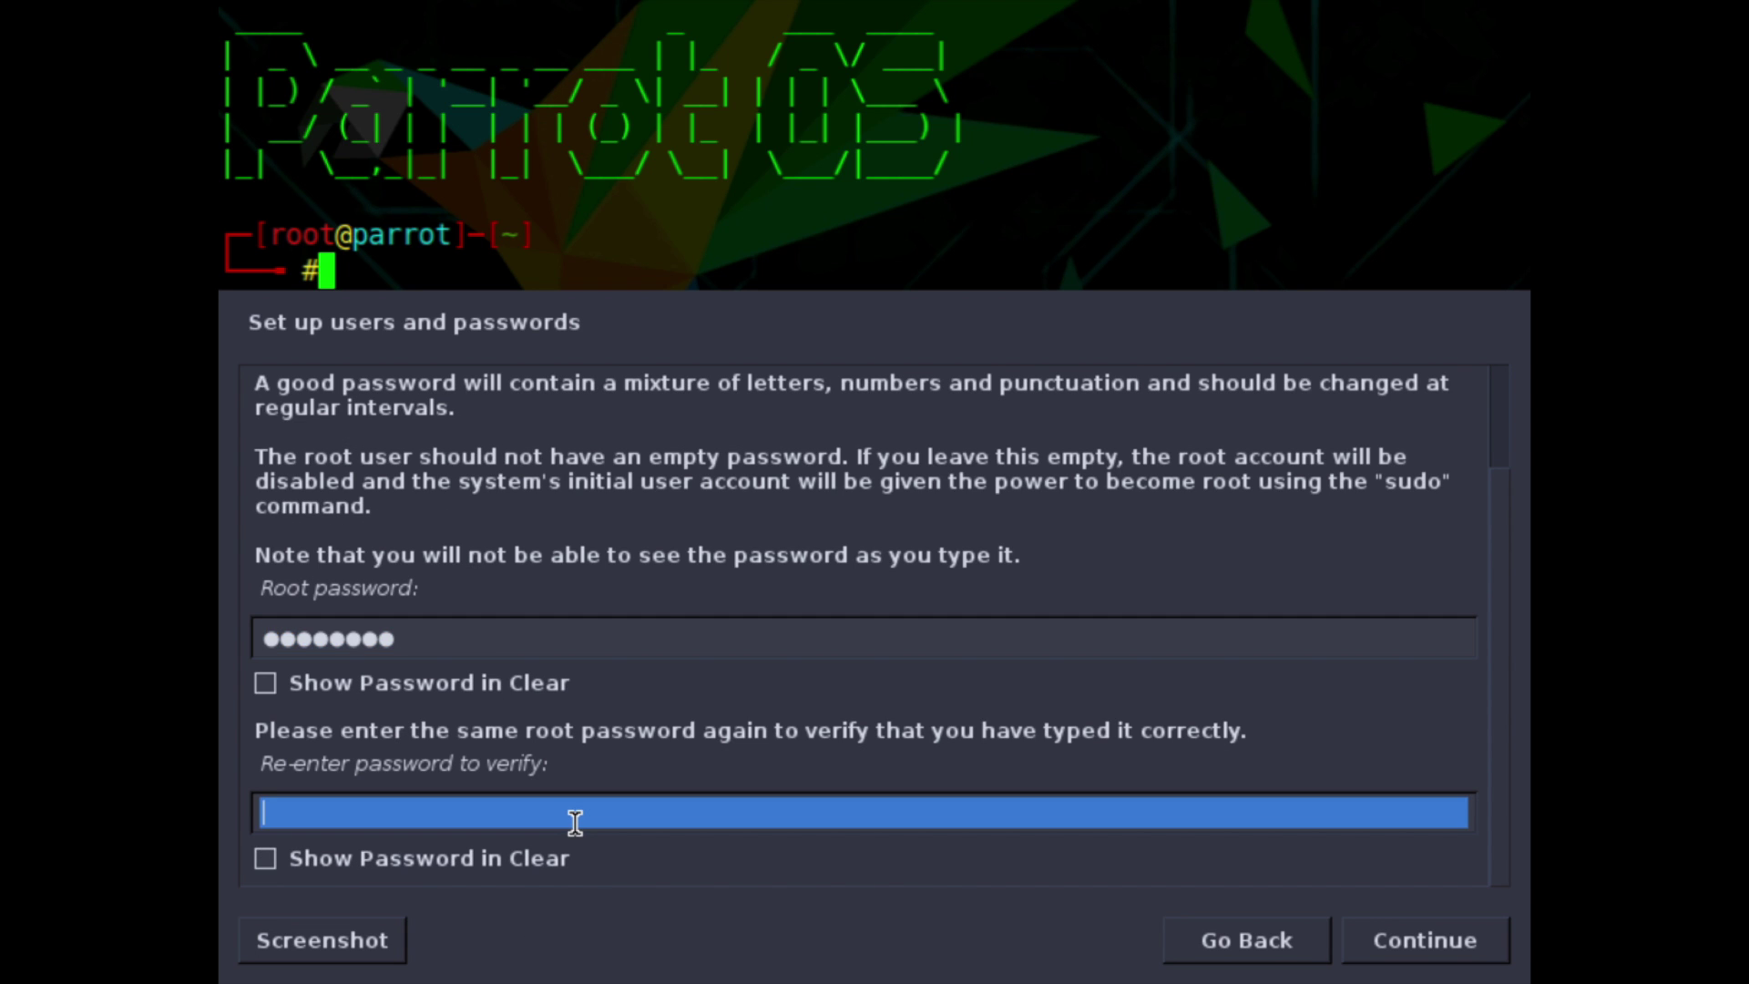
pyautogui.write('********')
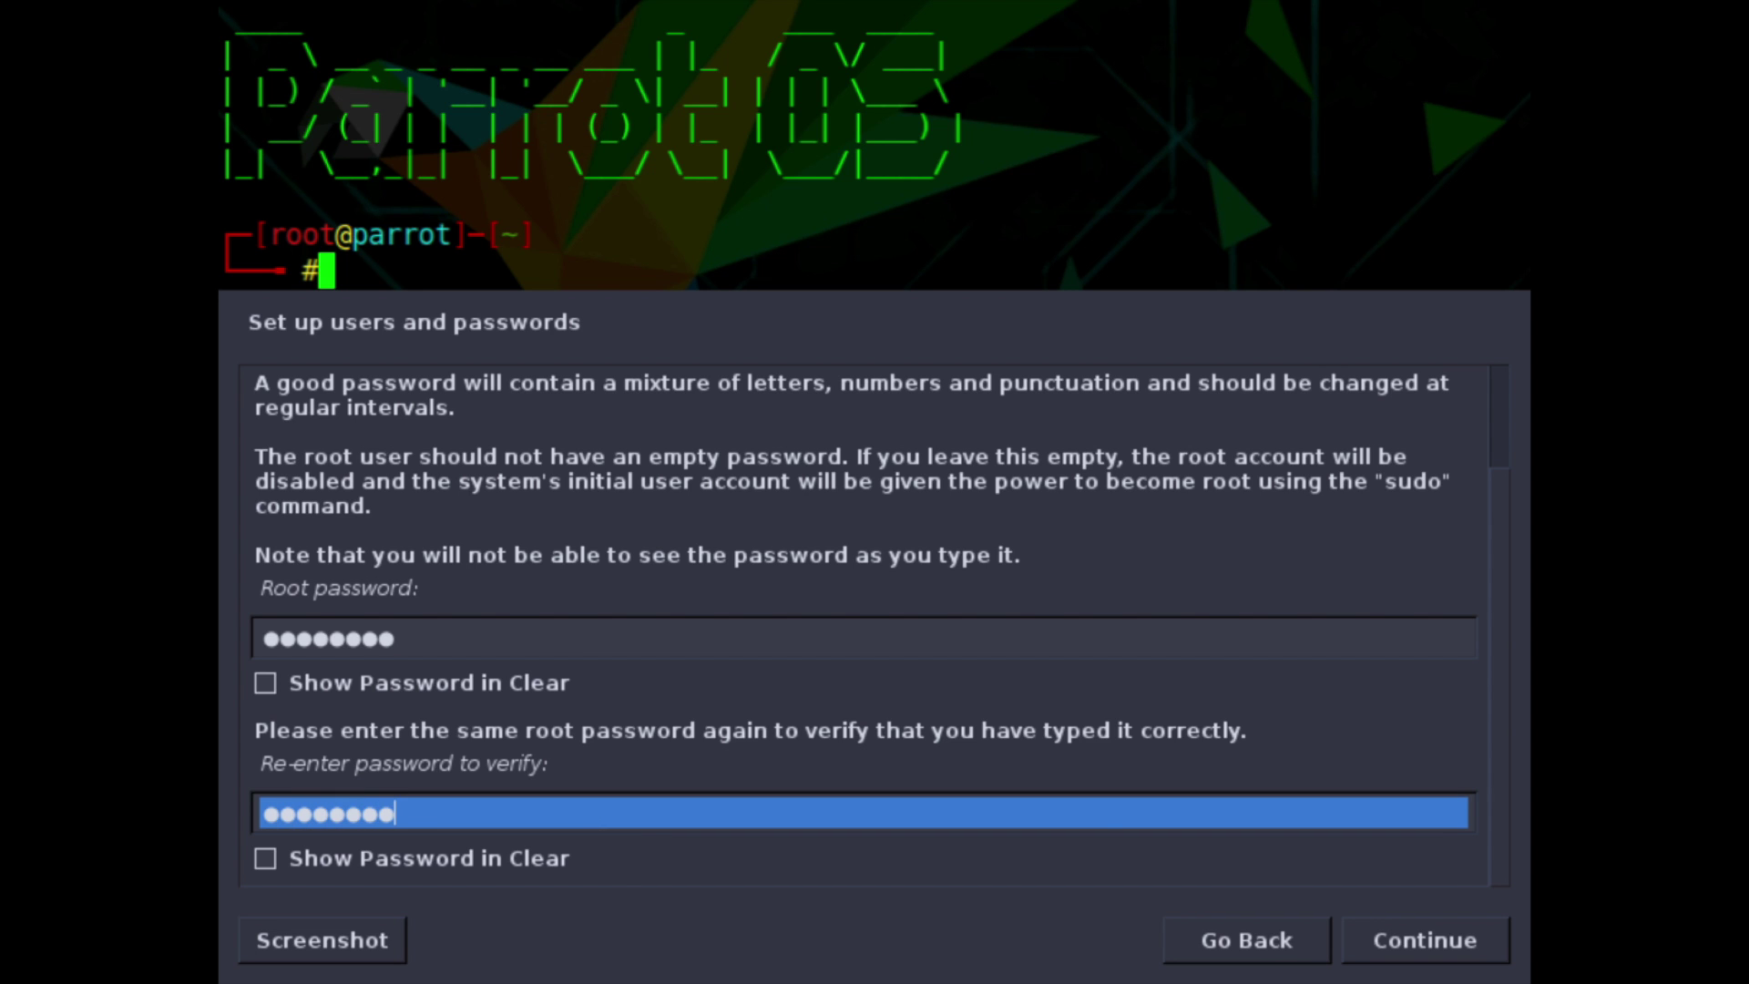
pyautogui.click(1462, 943)
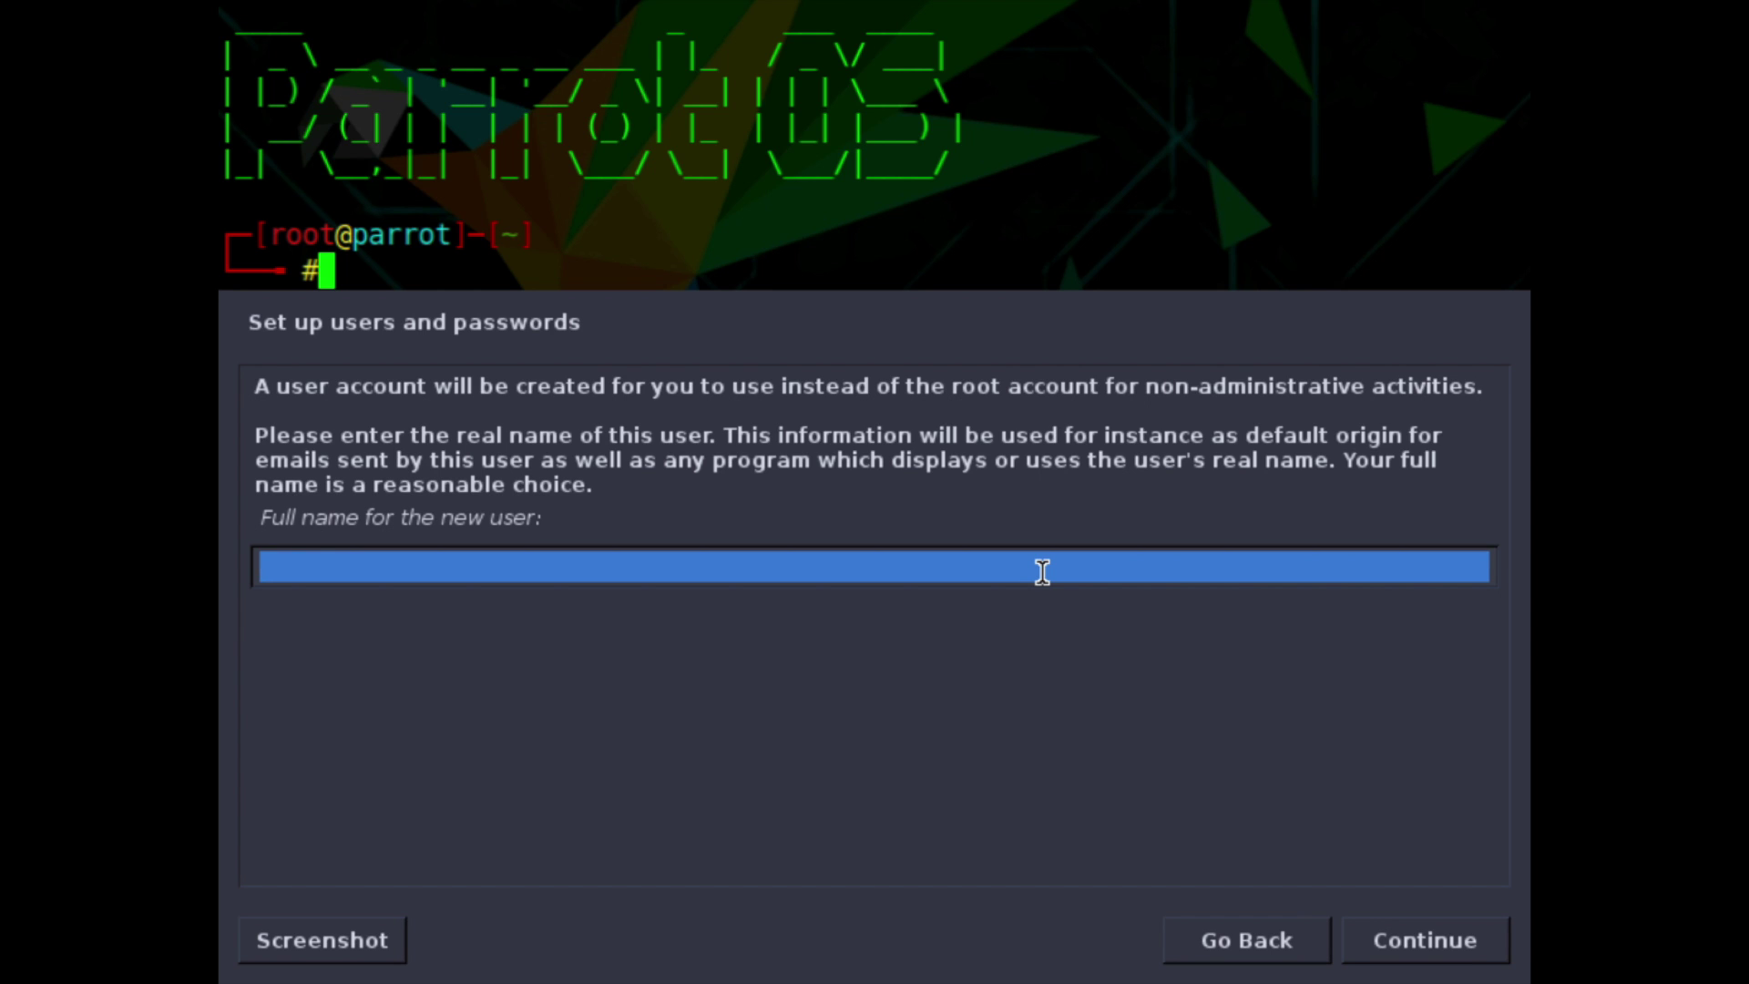
# Step: Enter the new user's full name and keep the suggested username
pyautogui.write('savvynik')
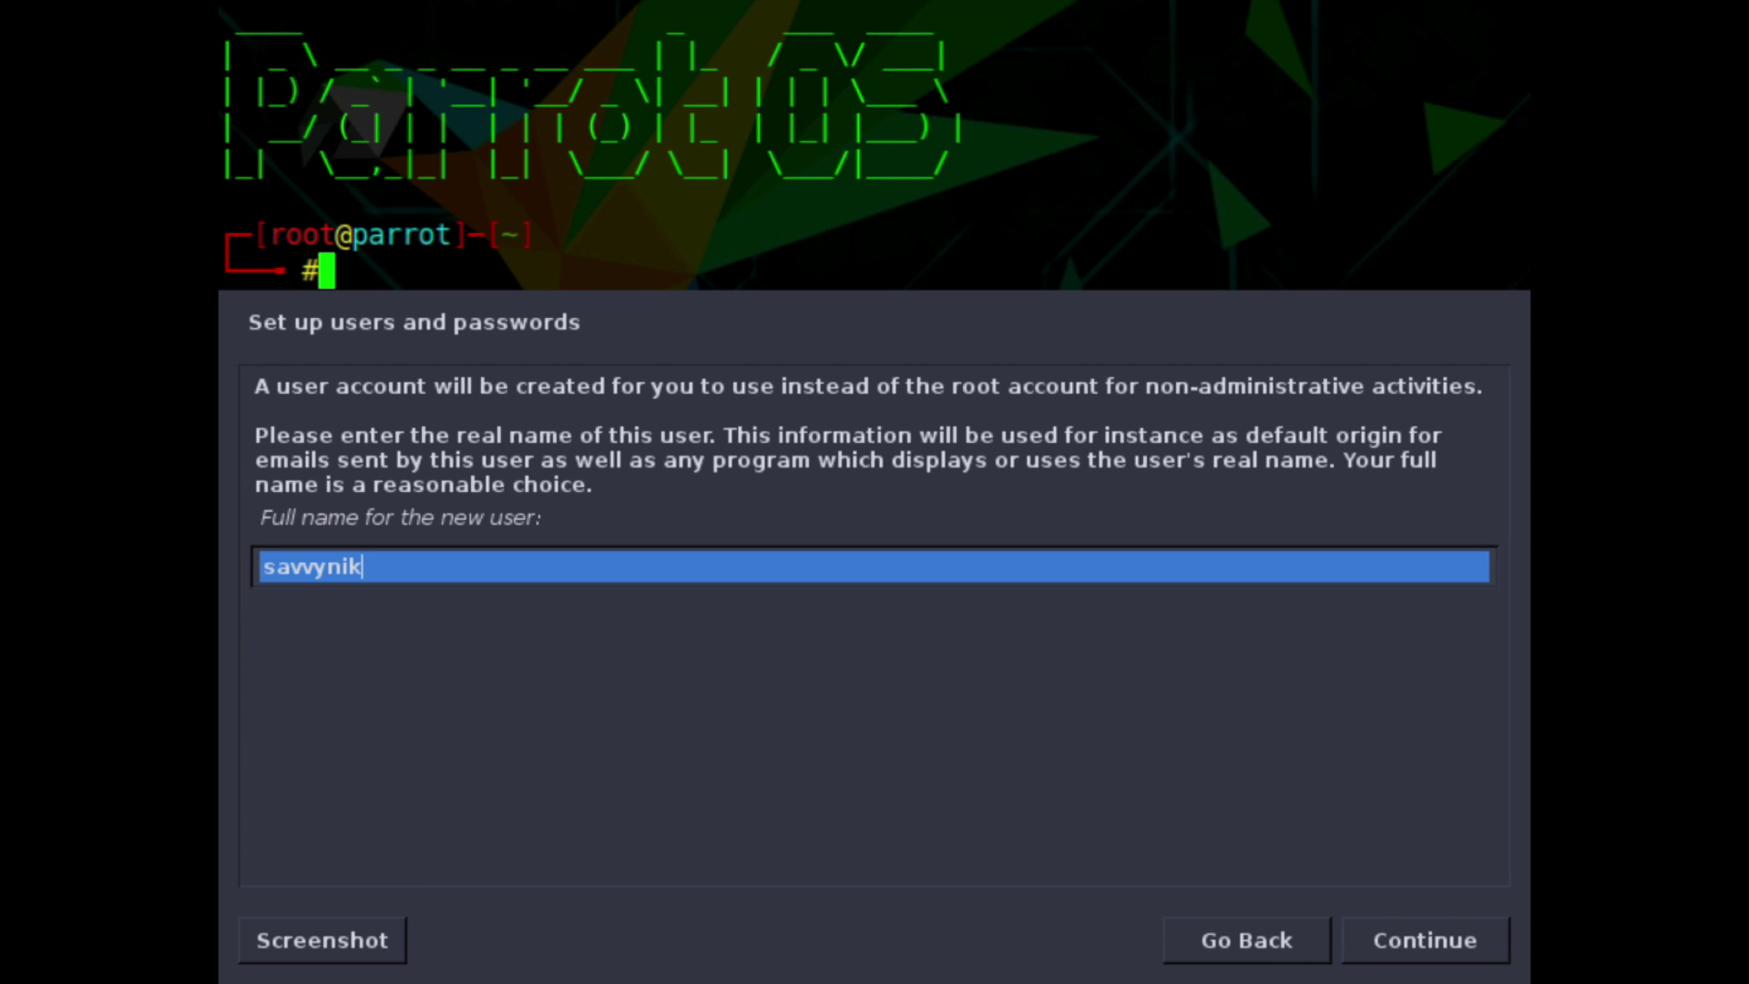
pyautogui.click(1457, 948)
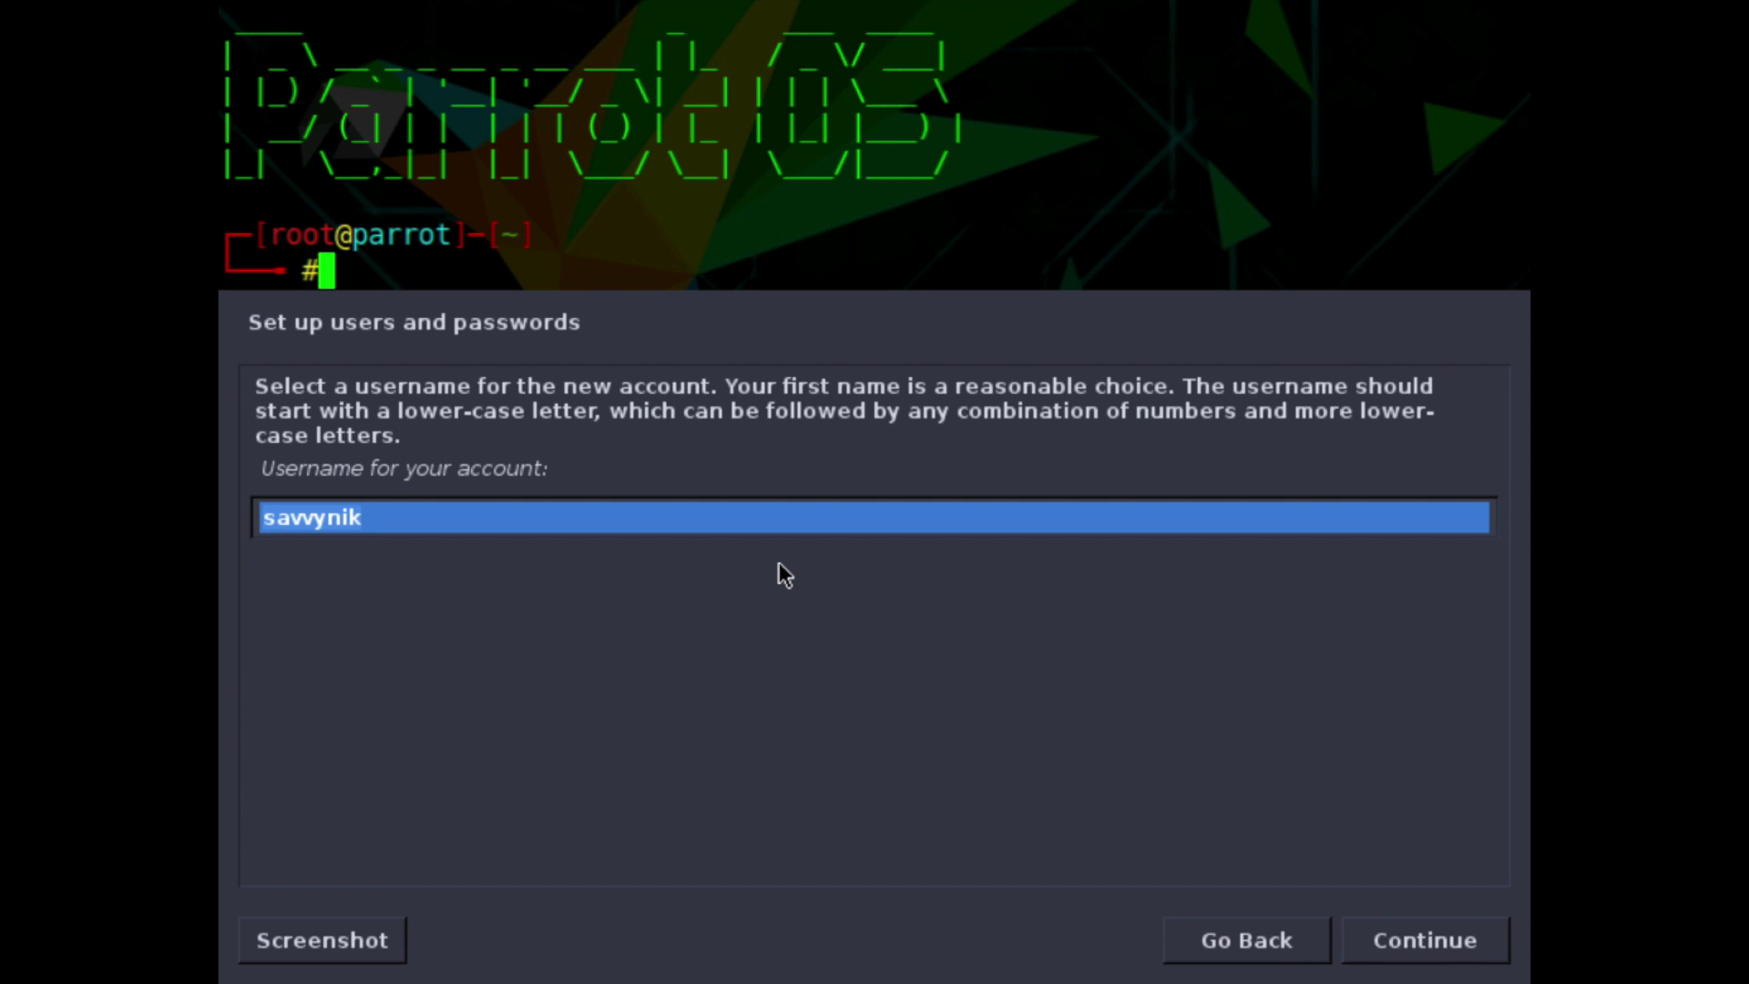
pyautogui.click(956, 515)
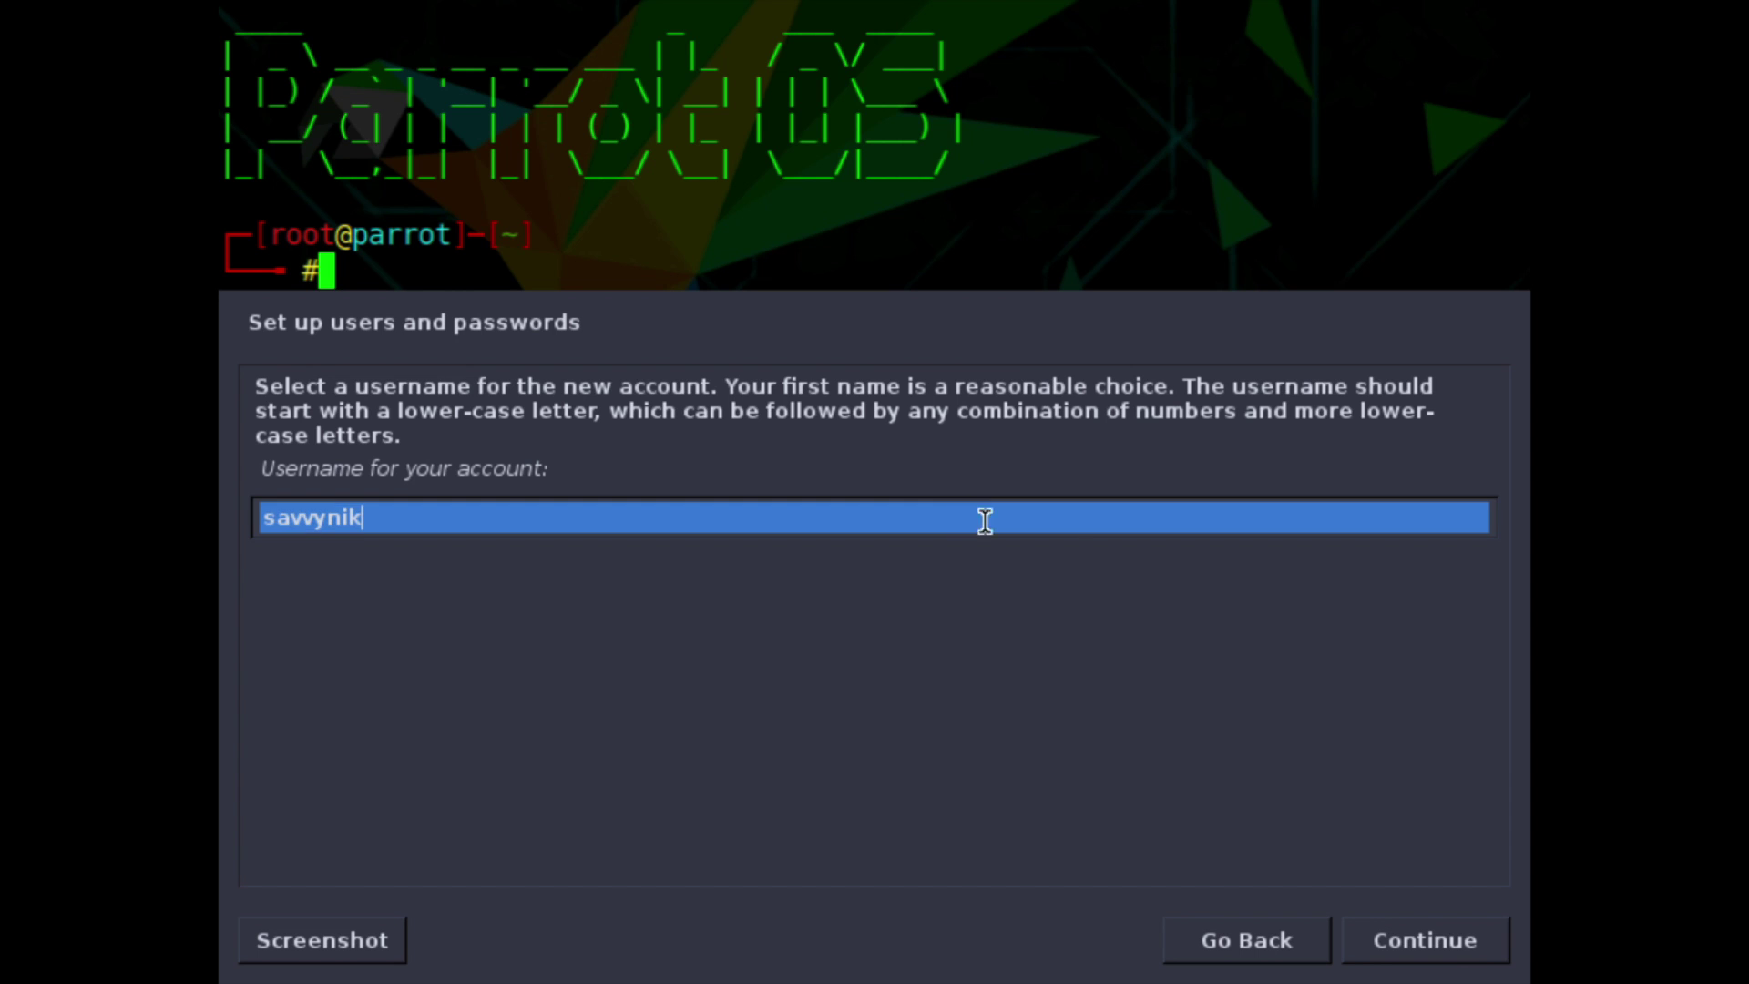
pyautogui.click(1442, 948)
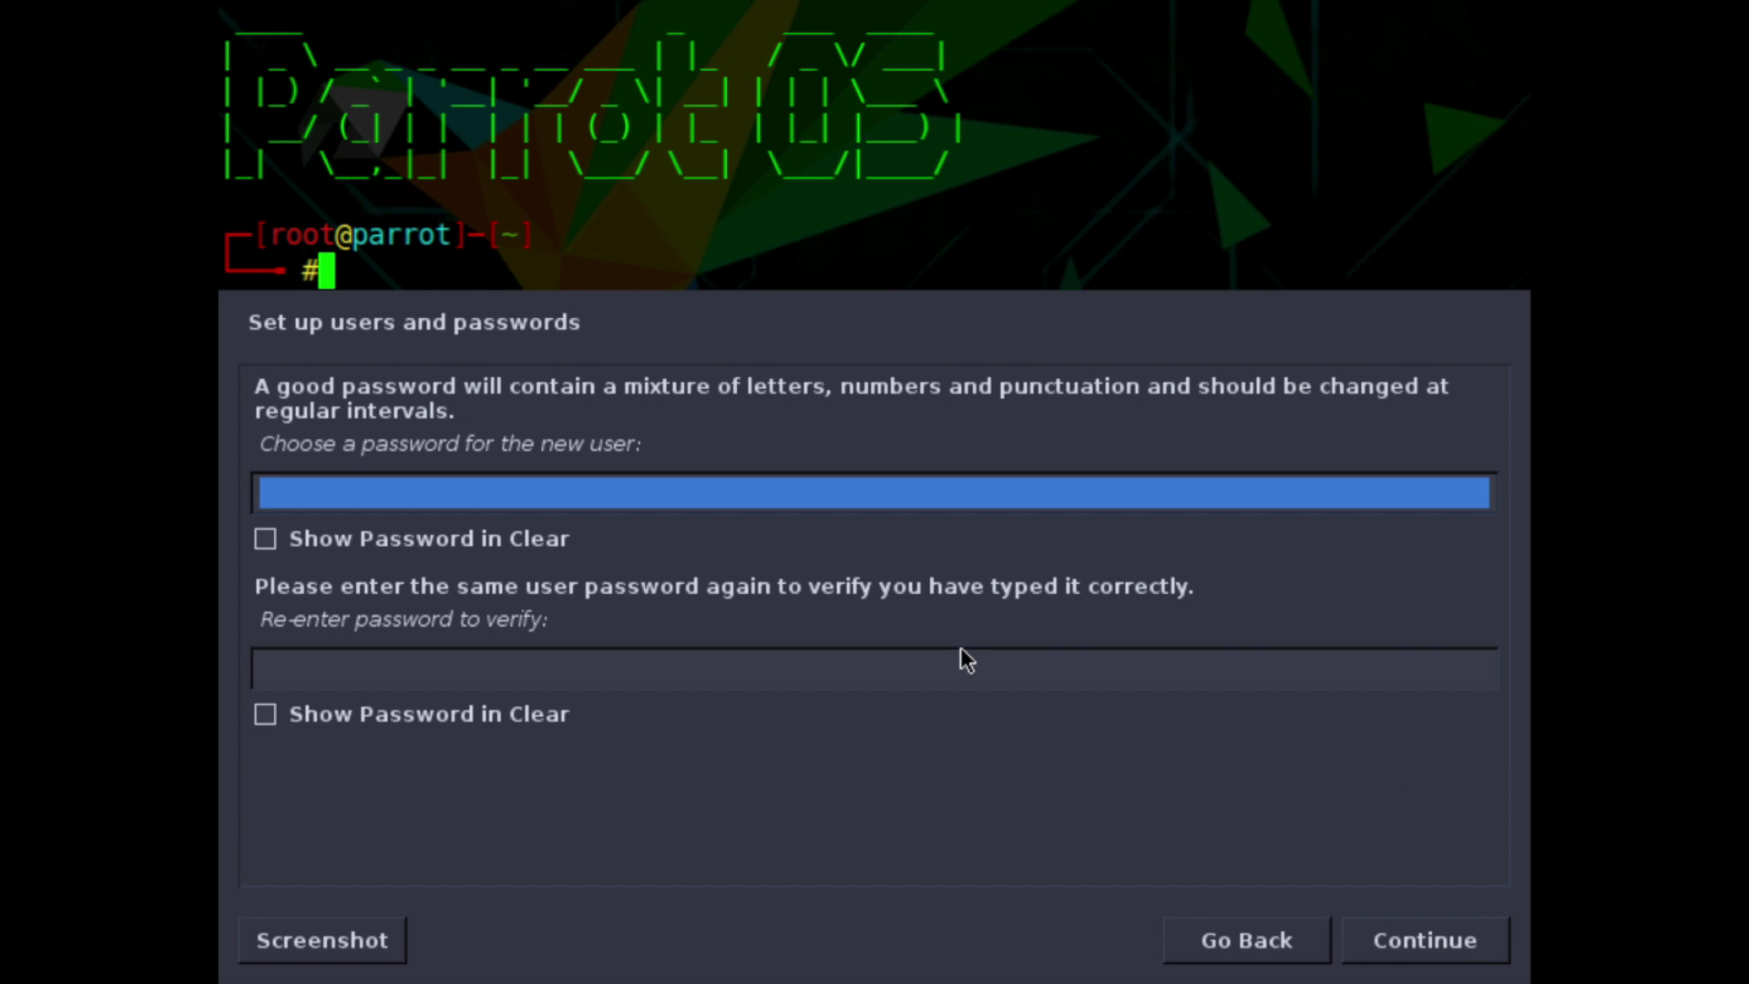
# Step: Set and confirm the new user's password
pyautogui.write('********')
pyautogui.press('Tab')
pyautogui.press('Tab')
pyautogui.write('********')
pyautogui.press('Tab')
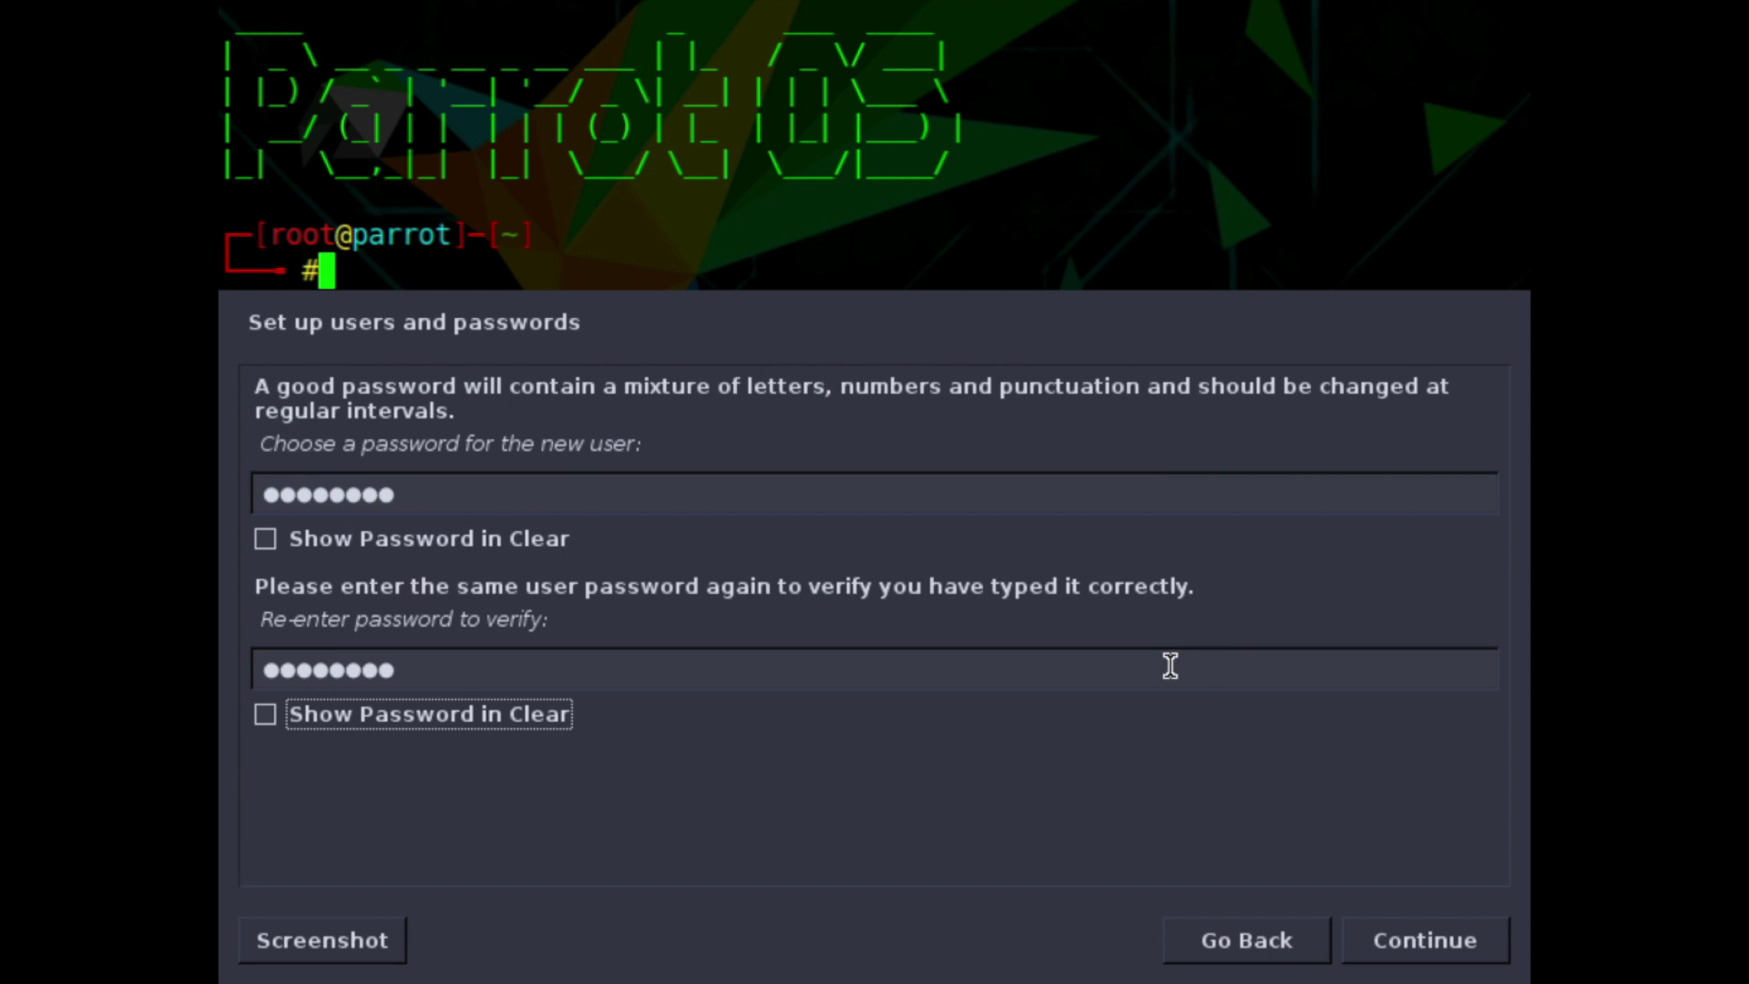
pyautogui.click(1447, 940)
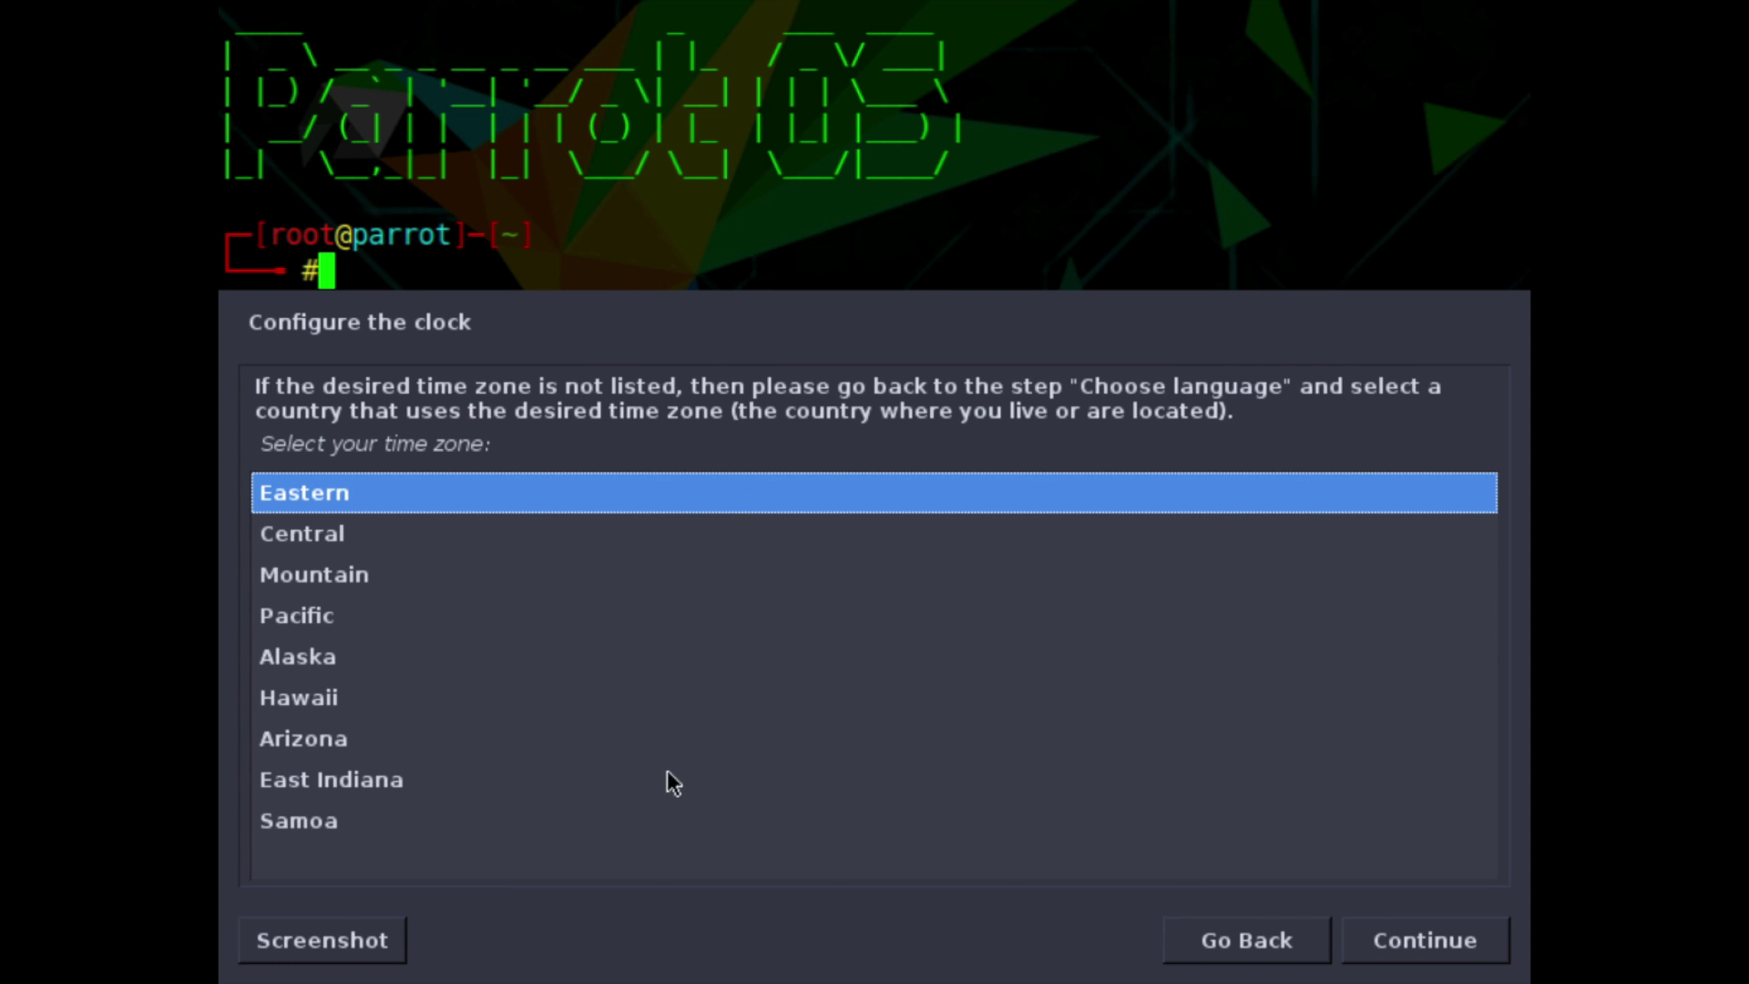
# Step: Set the time zone to Alaska and choose 'Guided - use entire disk' partitioning
pyautogui.click(460, 663)
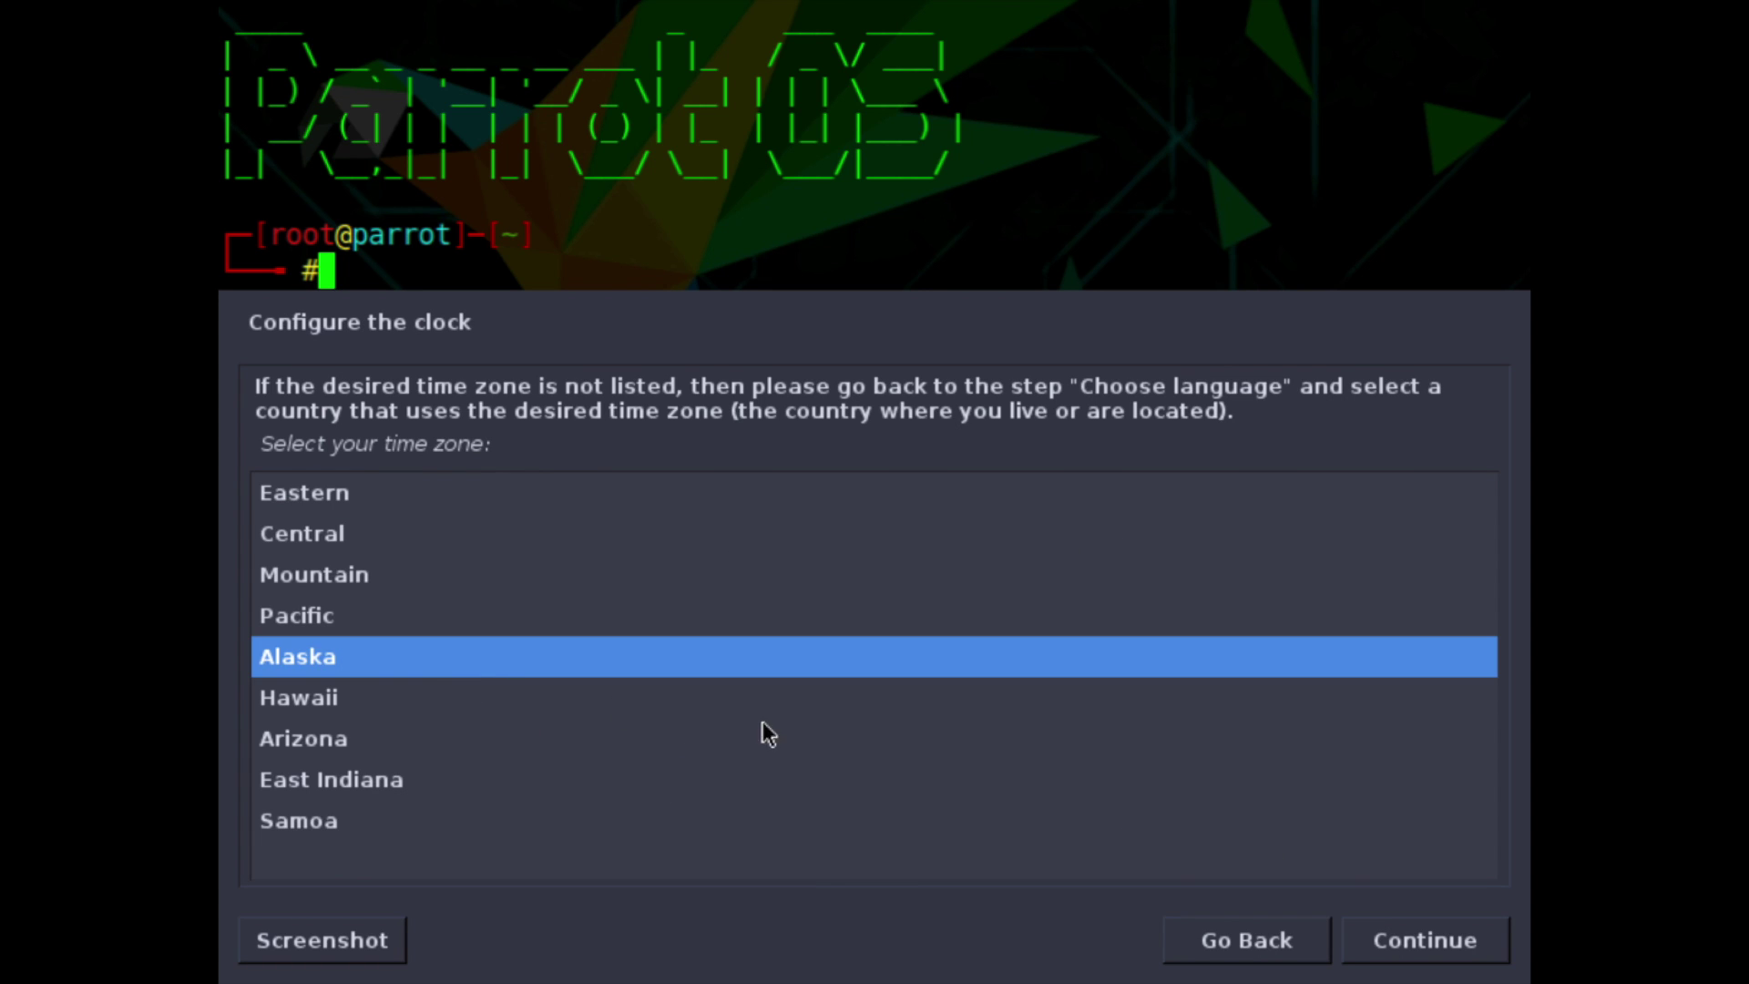
pyautogui.click(1467, 941)
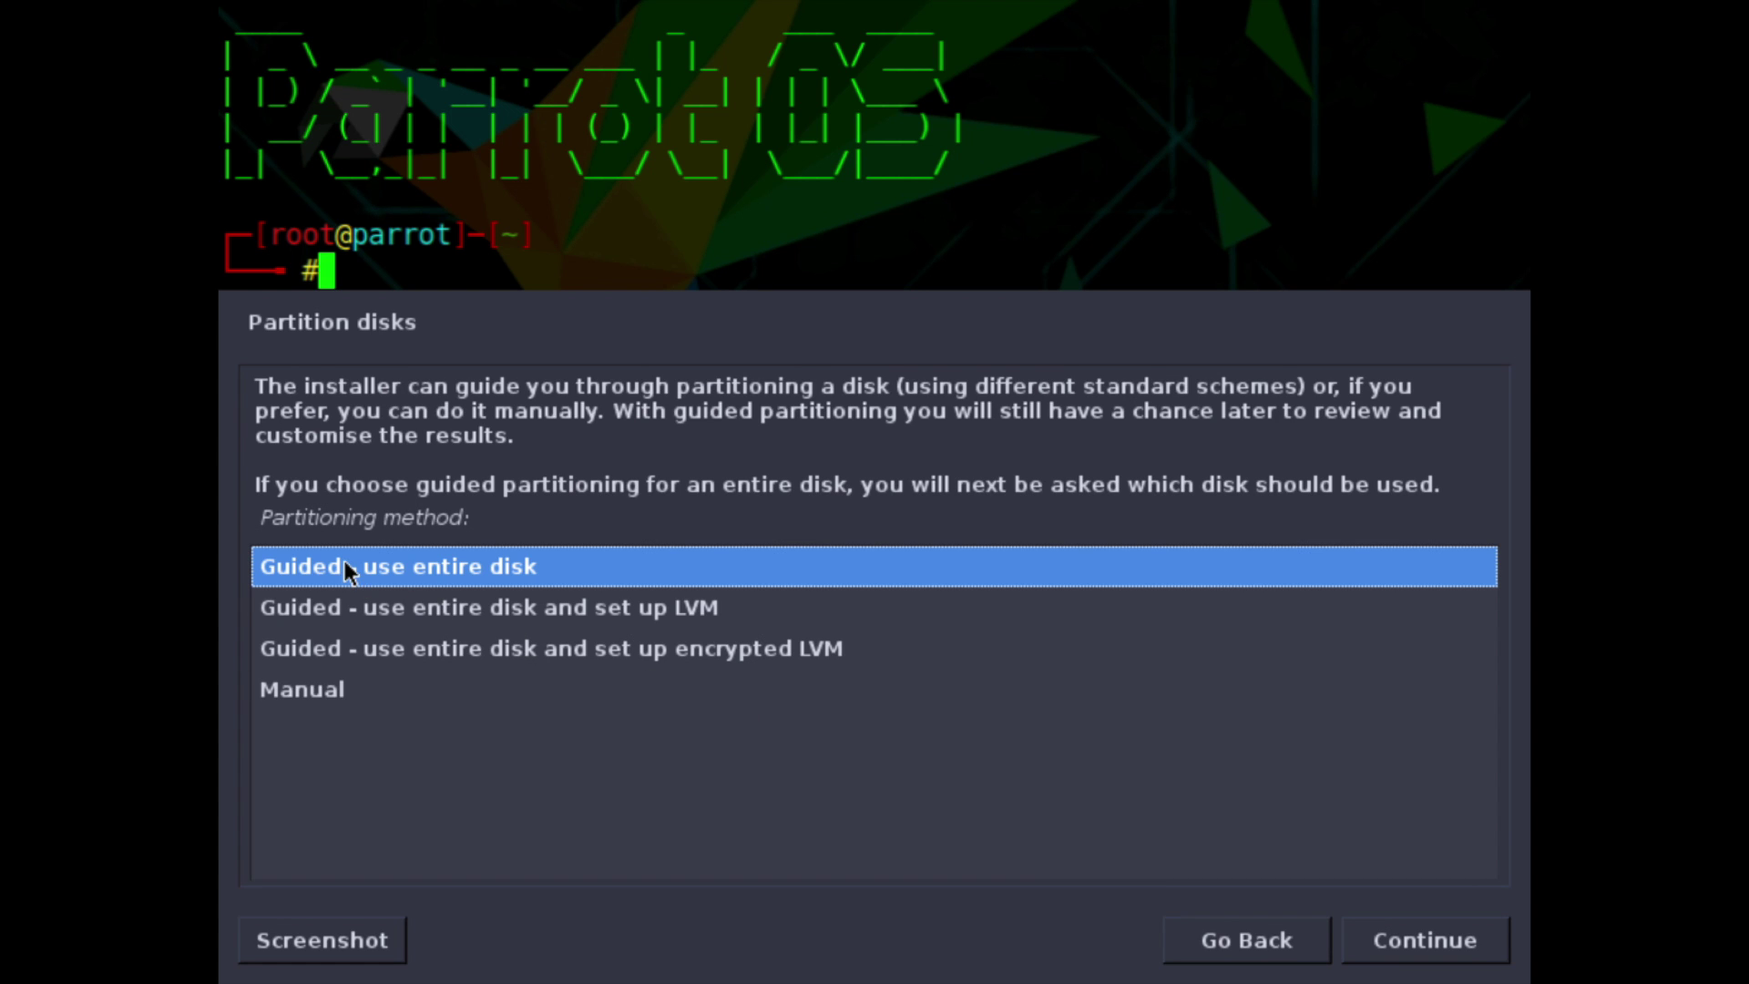
pyautogui.click(483, 566)
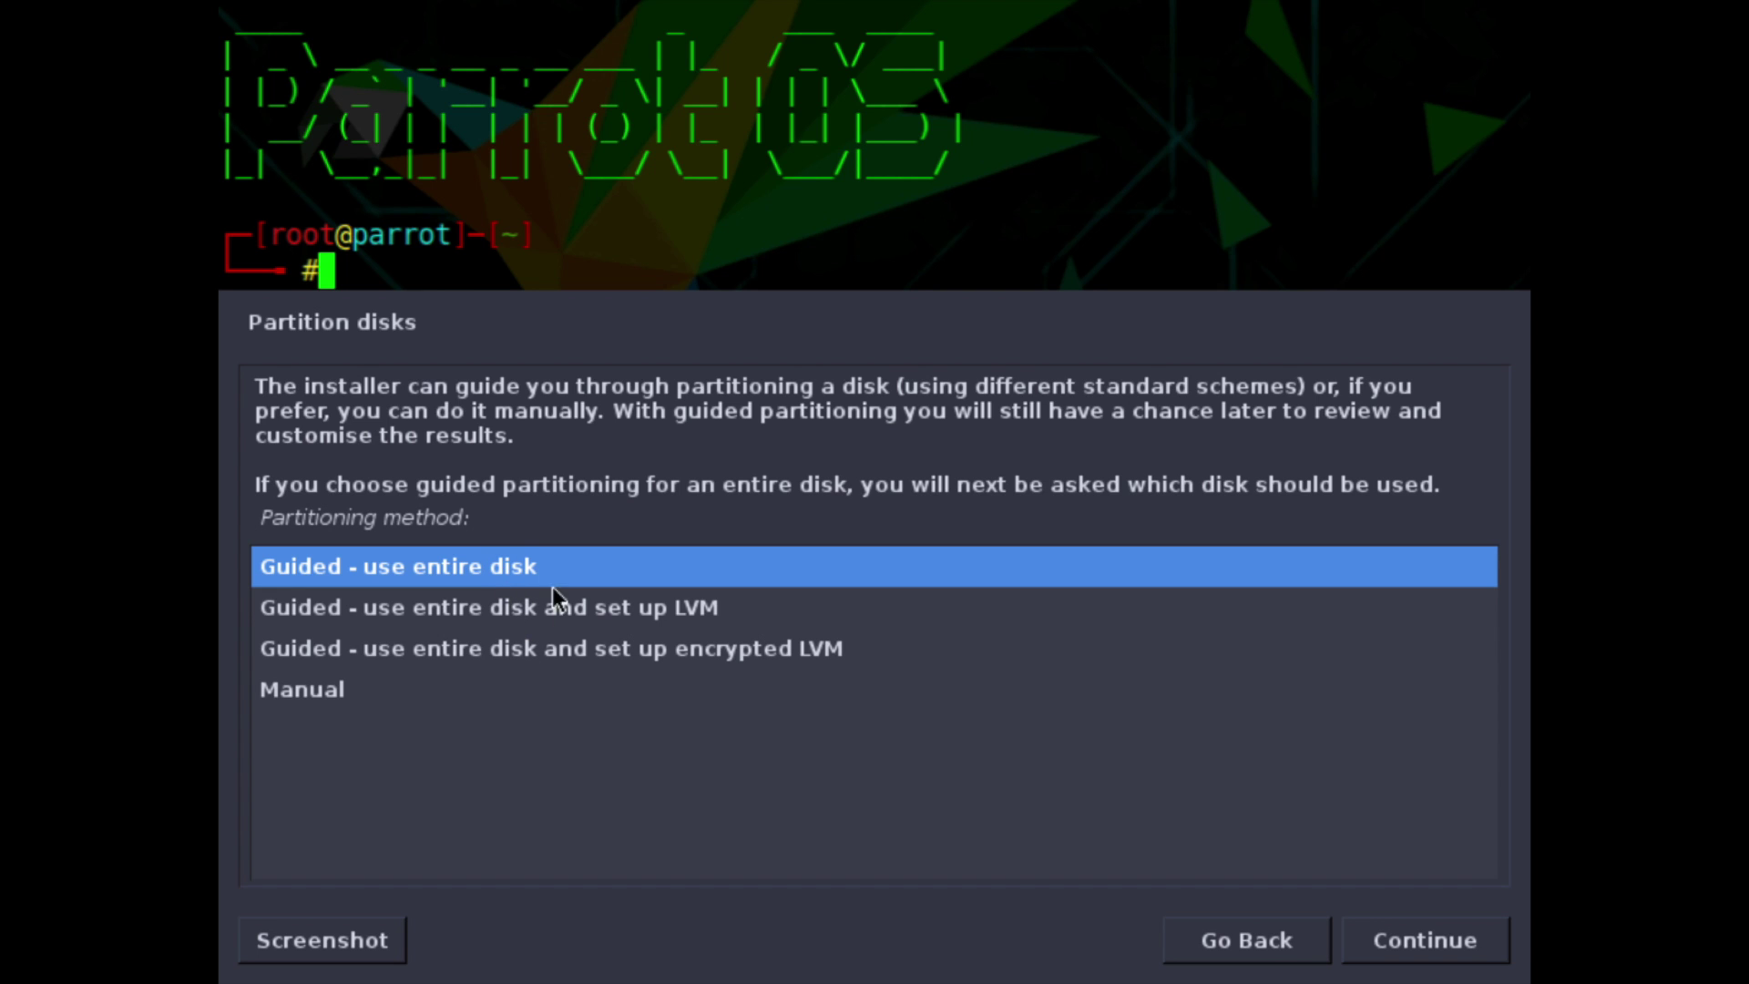
pyautogui.click(1412, 943)
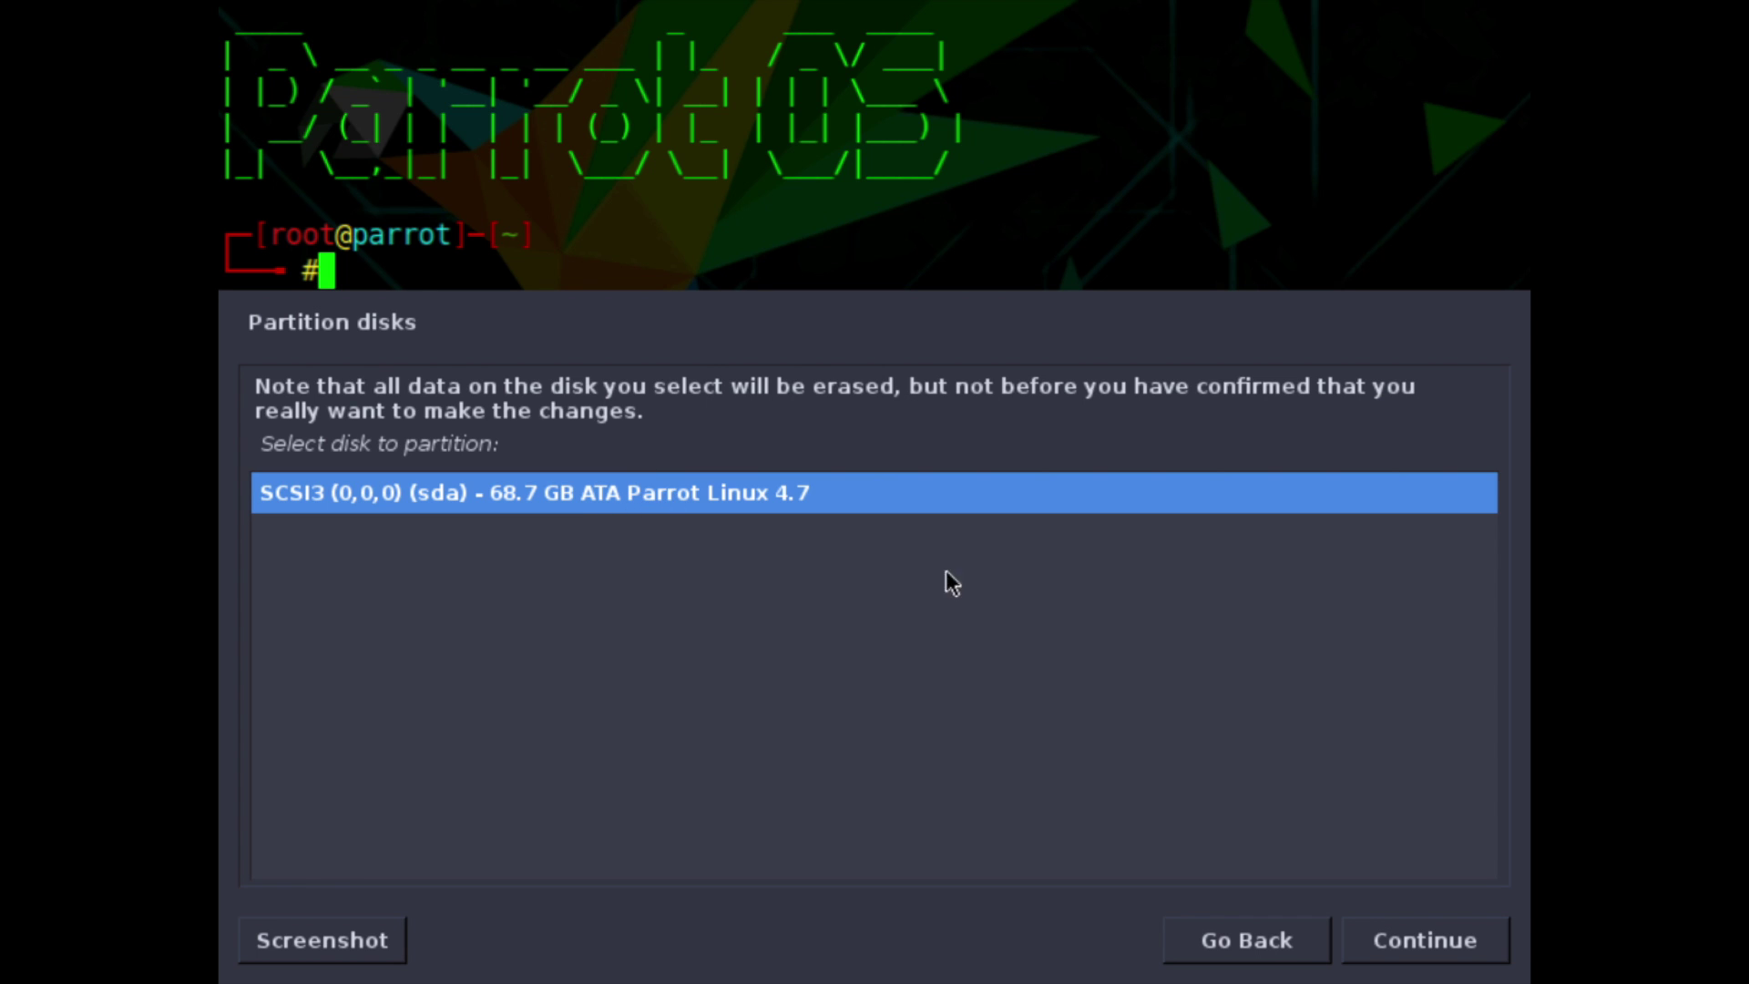
# Step: Partition the 68.7 GB SCSI3 (sda) disk using the all-files-in-one-partition scheme
pyautogui.click(1390, 946)
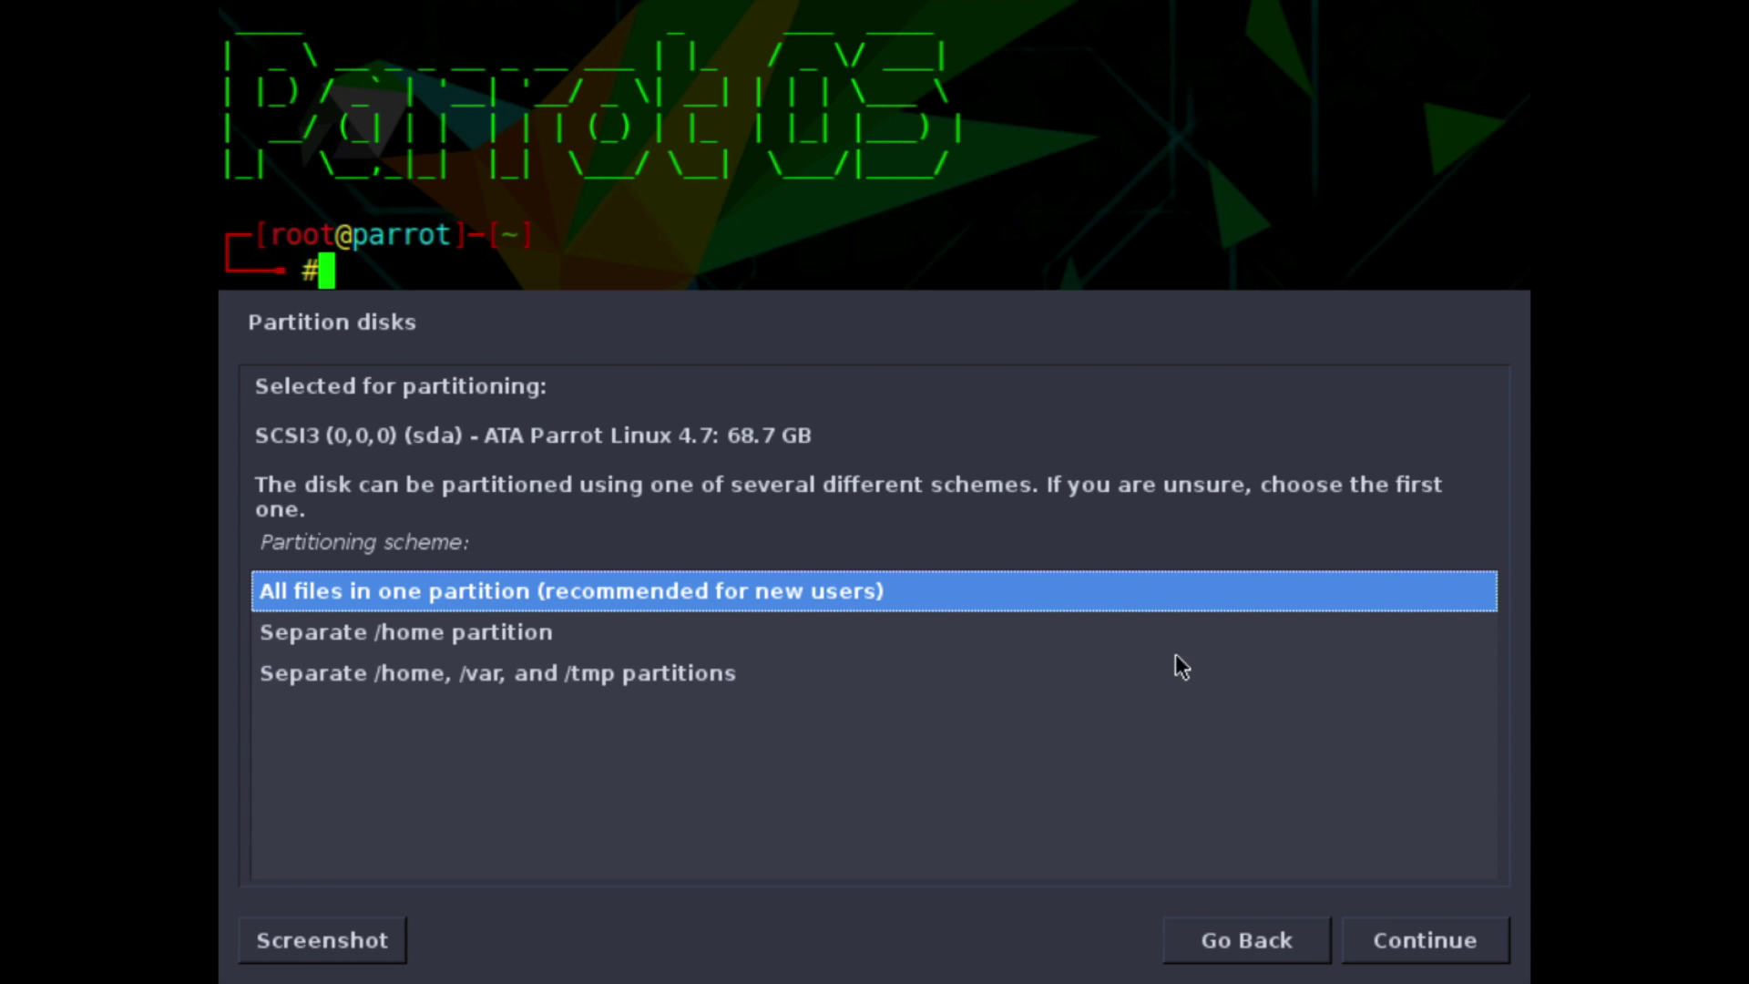
pyautogui.click(1410, 952)
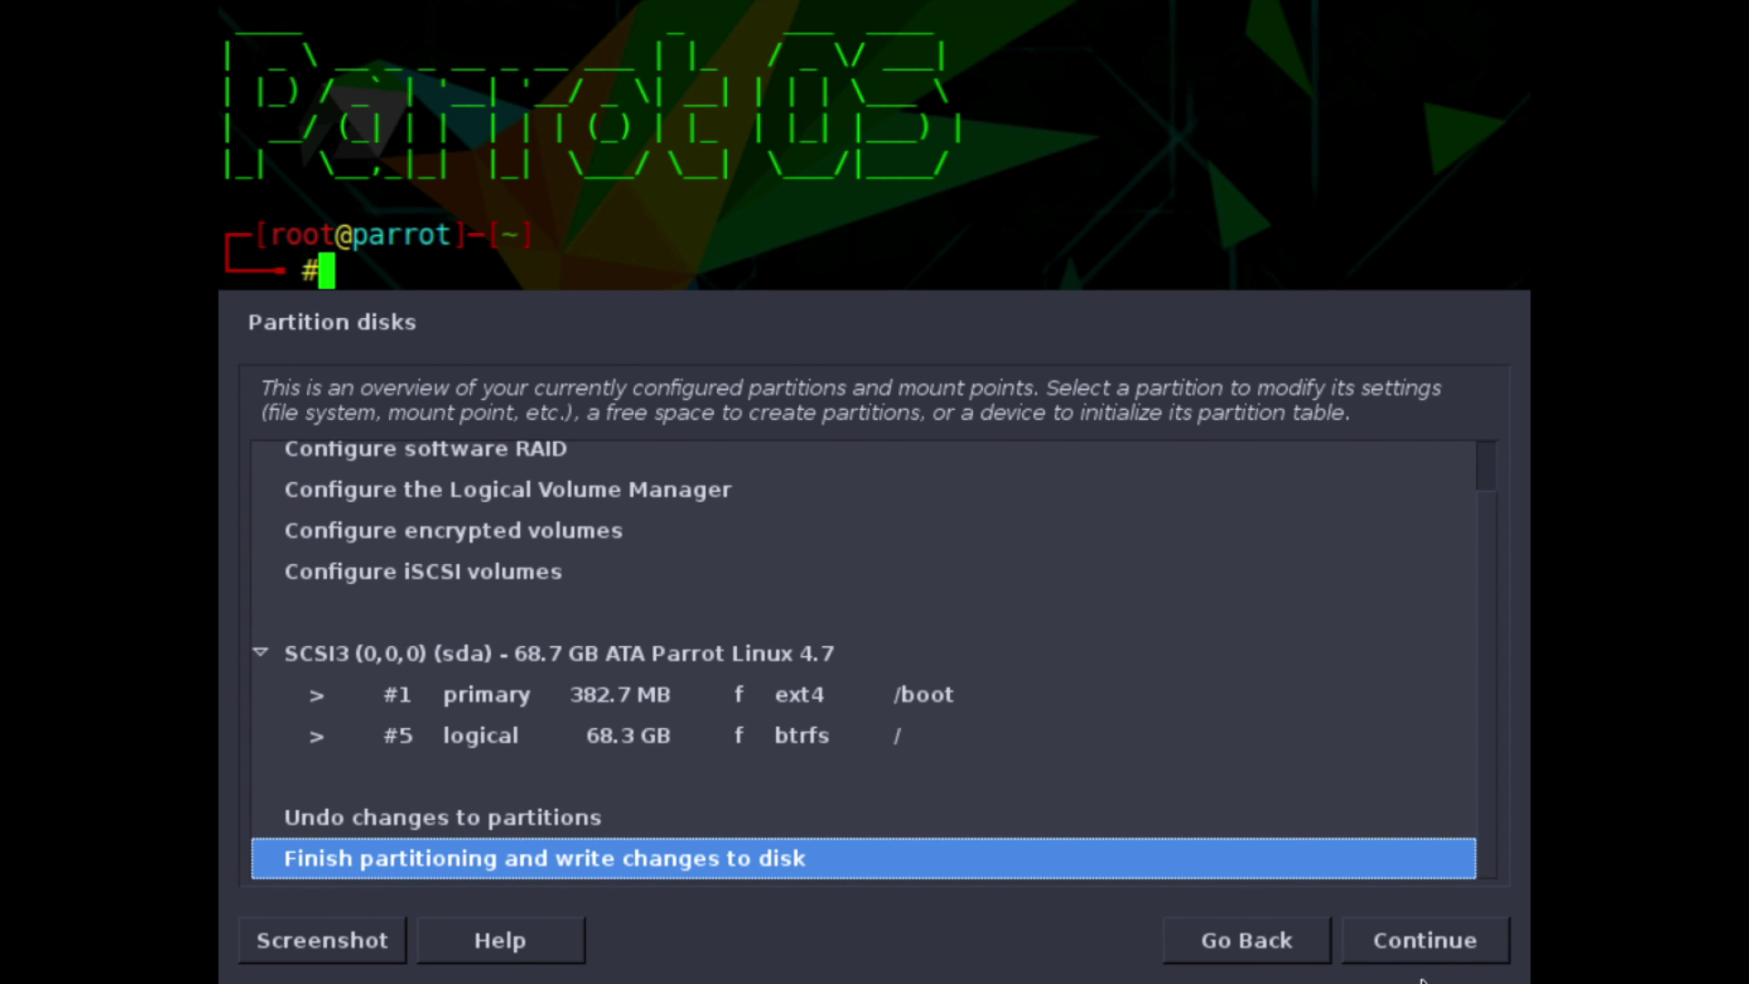
# Step: Finish partitioning with ext4 /boot and btrfs root, continuing without swap space
pyautogui.click(1417, 941)
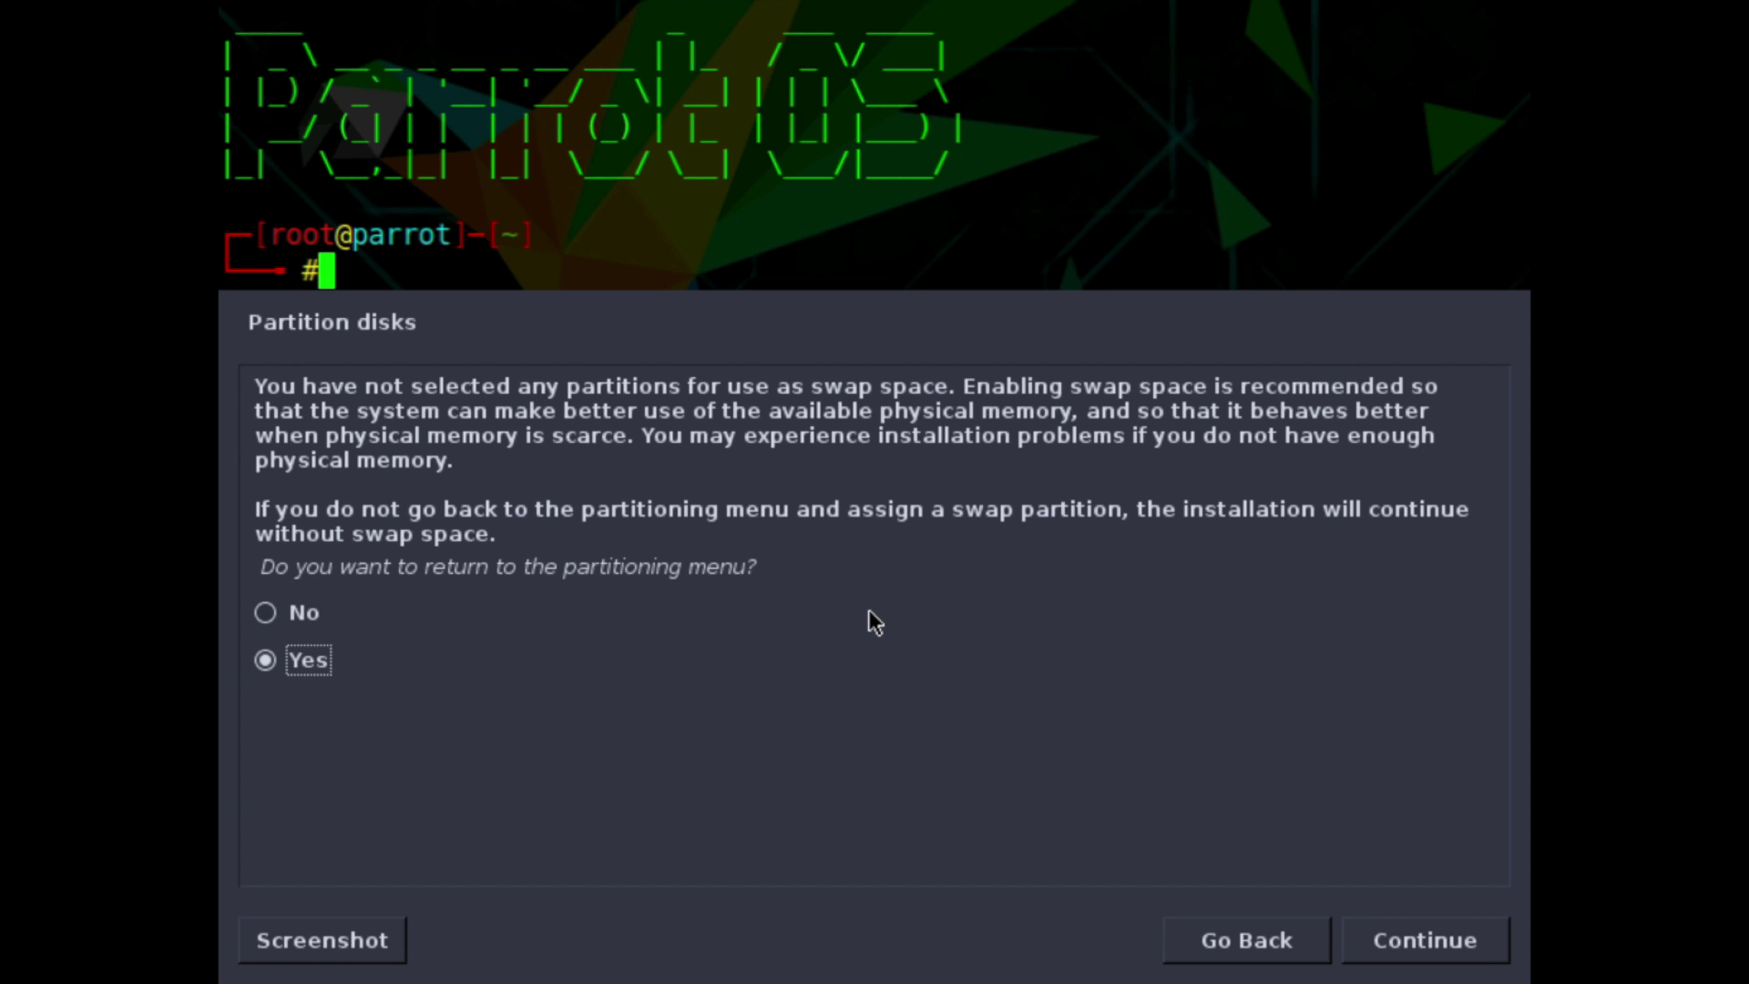
pyautogui.press('Up')
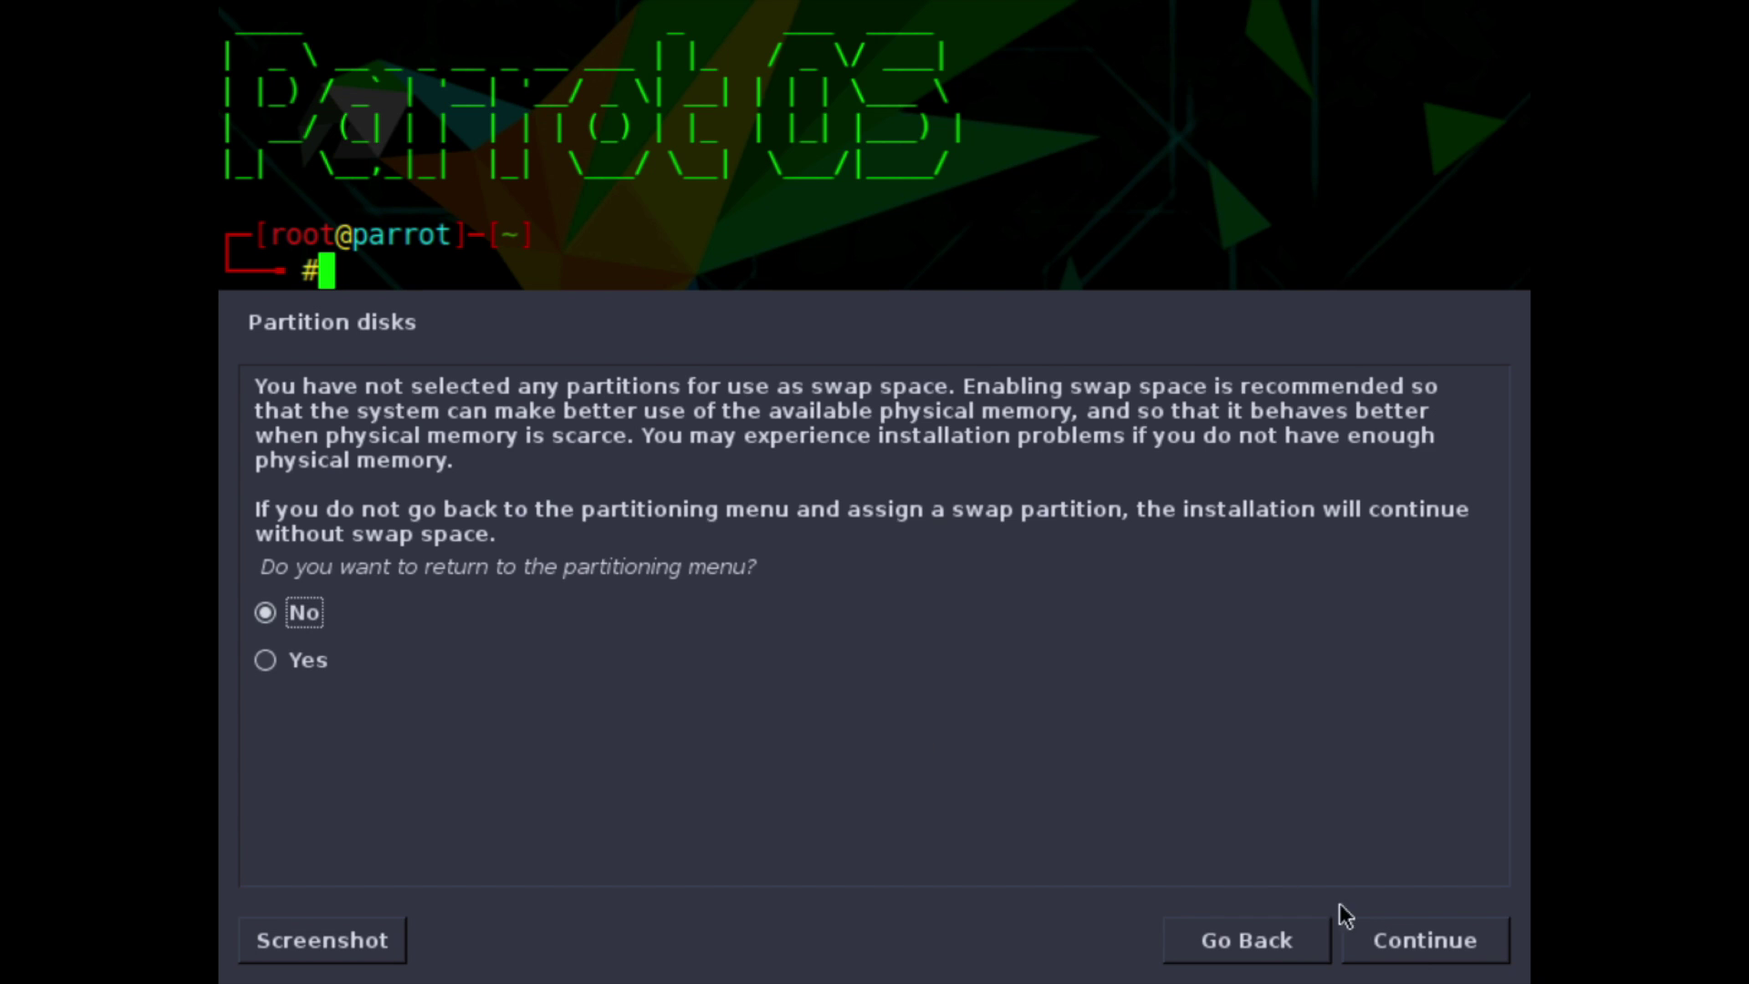
pyautogui.click(1425, 941)
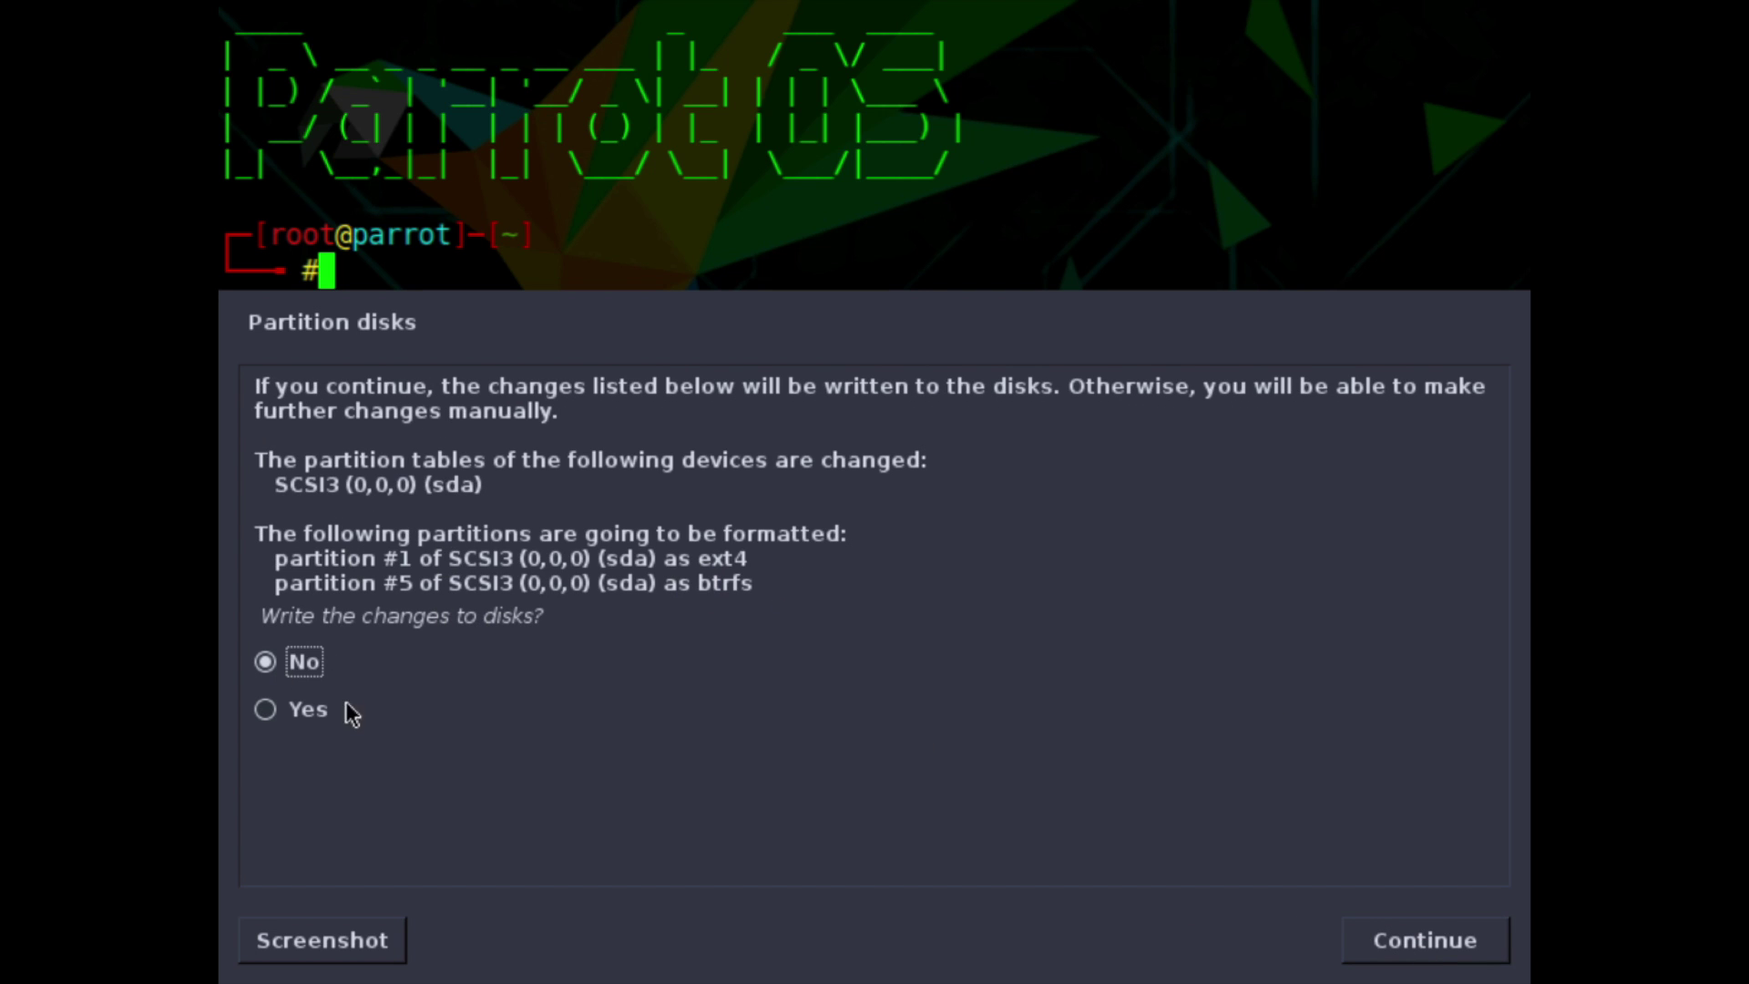
# Step: Approve writing the partition changes to sda and start installing the system
pyautogui.click(304, 709)
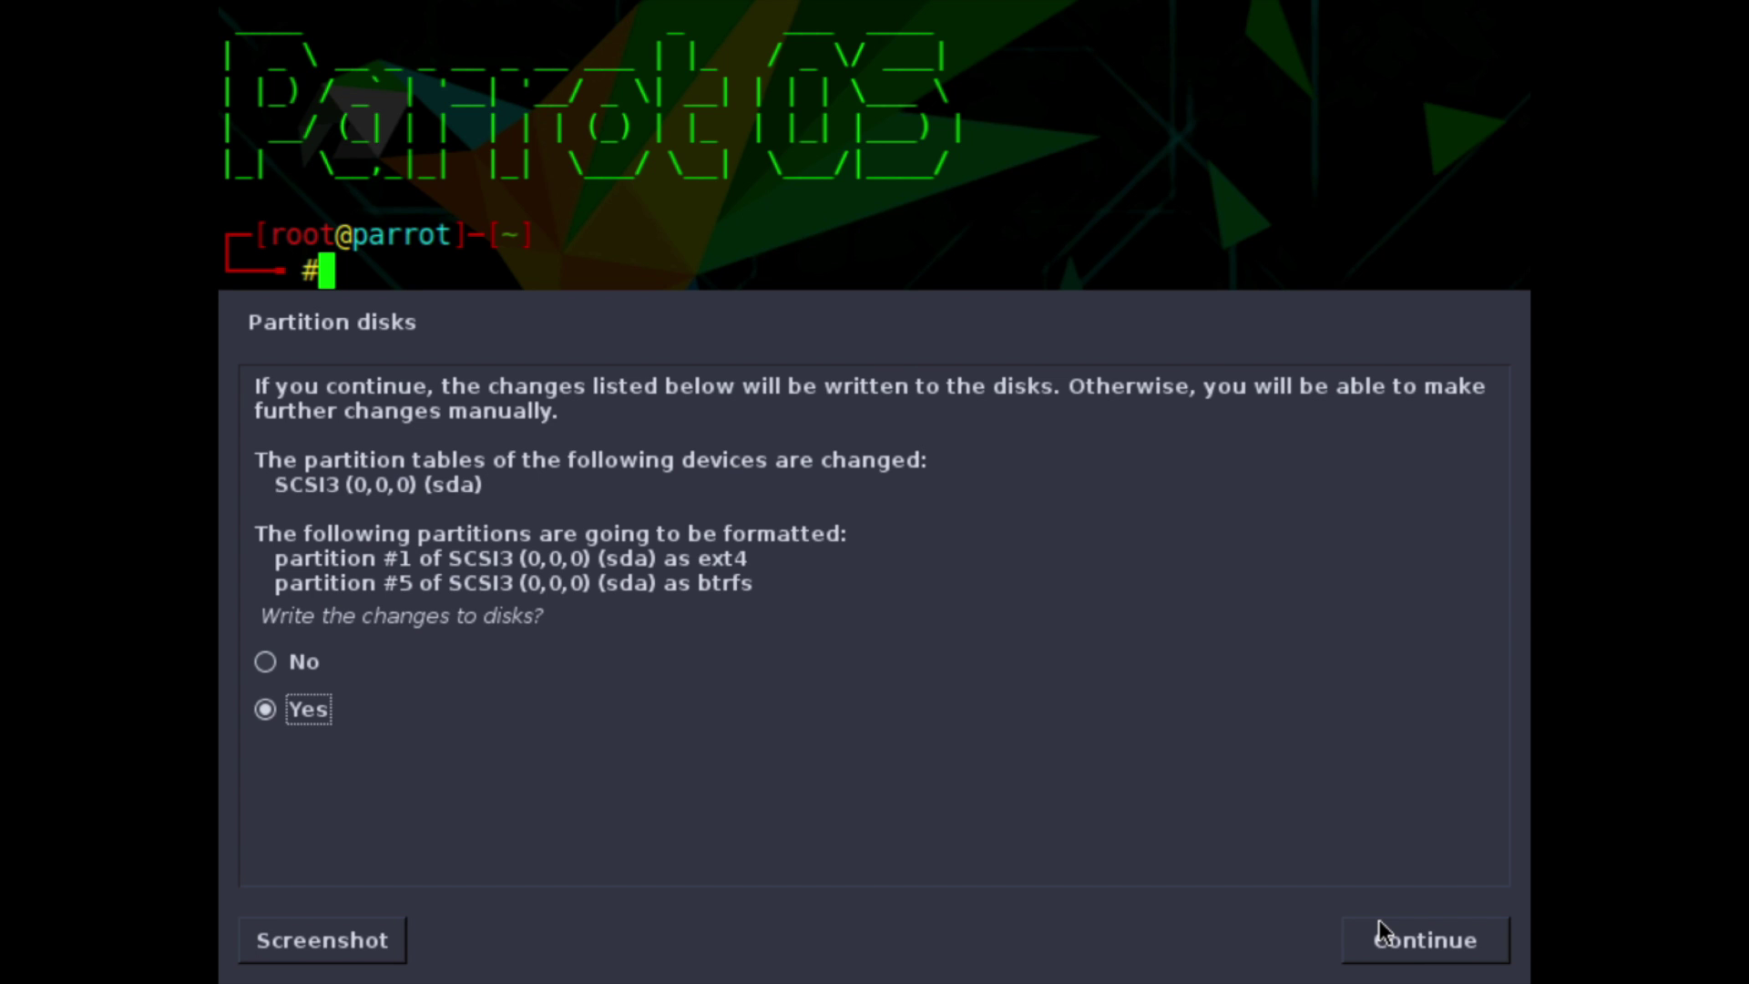
pyautogui.click(1394, 943)
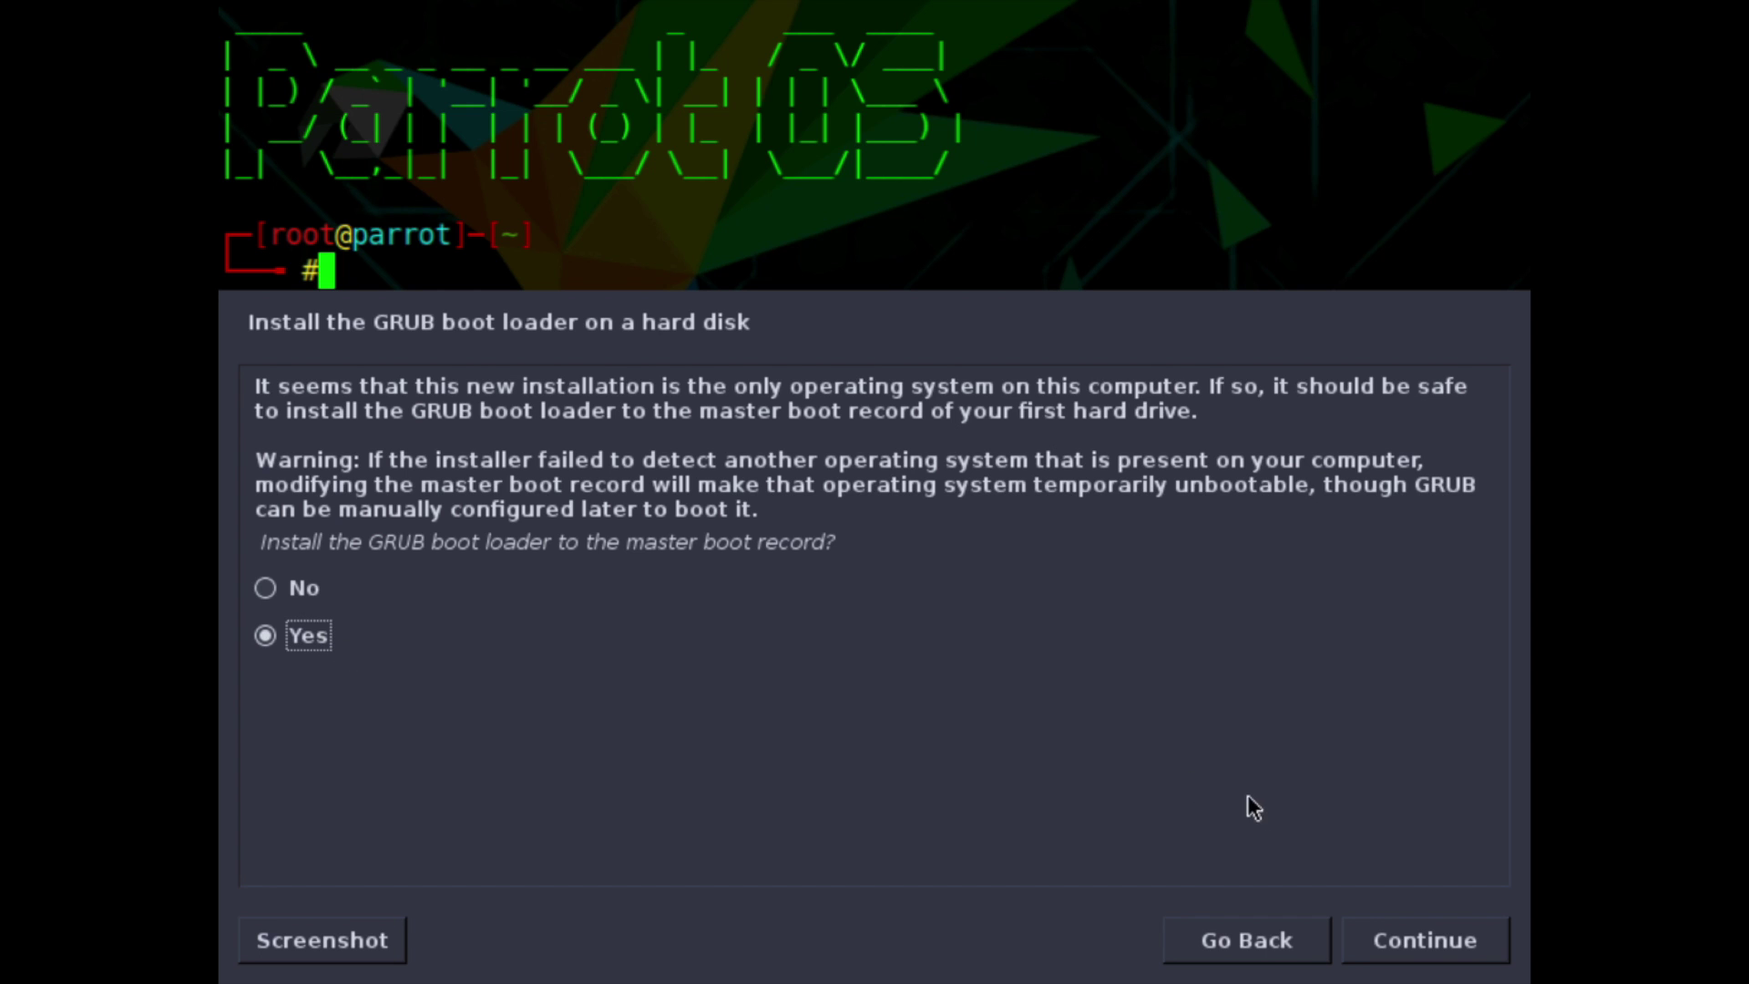
# Step: Install the GRUB boot loader to the master boot record on /dev/sda
pyautogui.click(1412, 940)
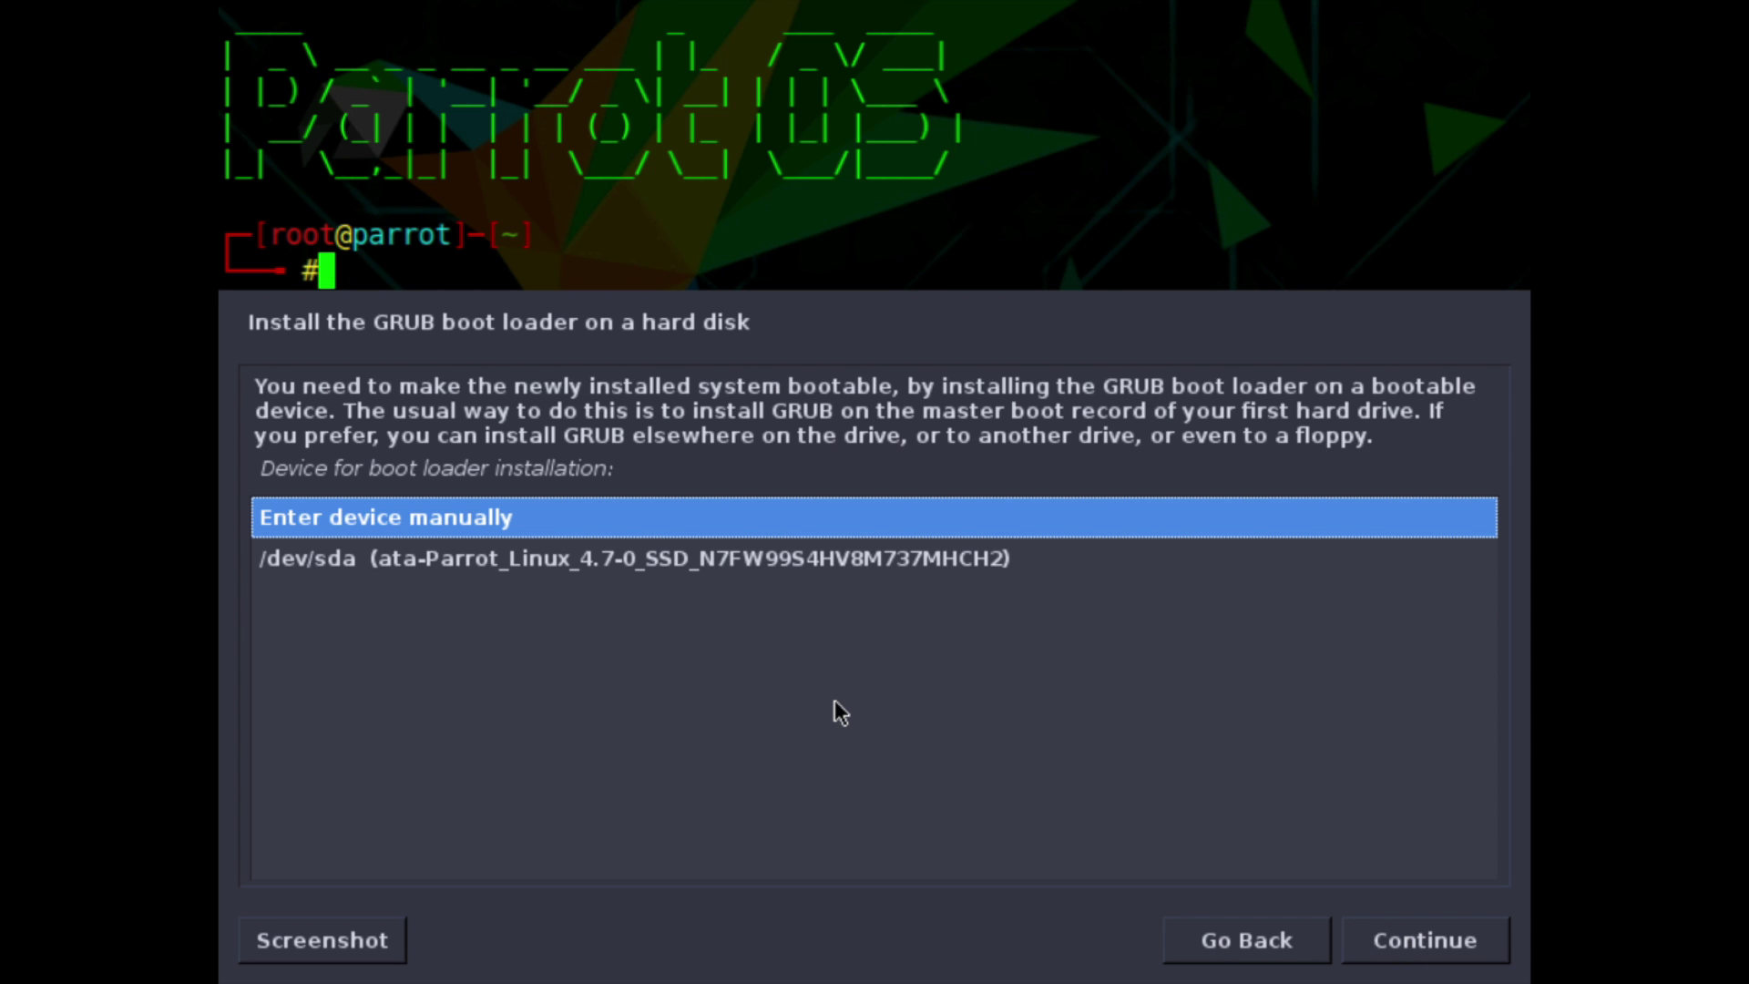
pyautogui.click(734, 559)
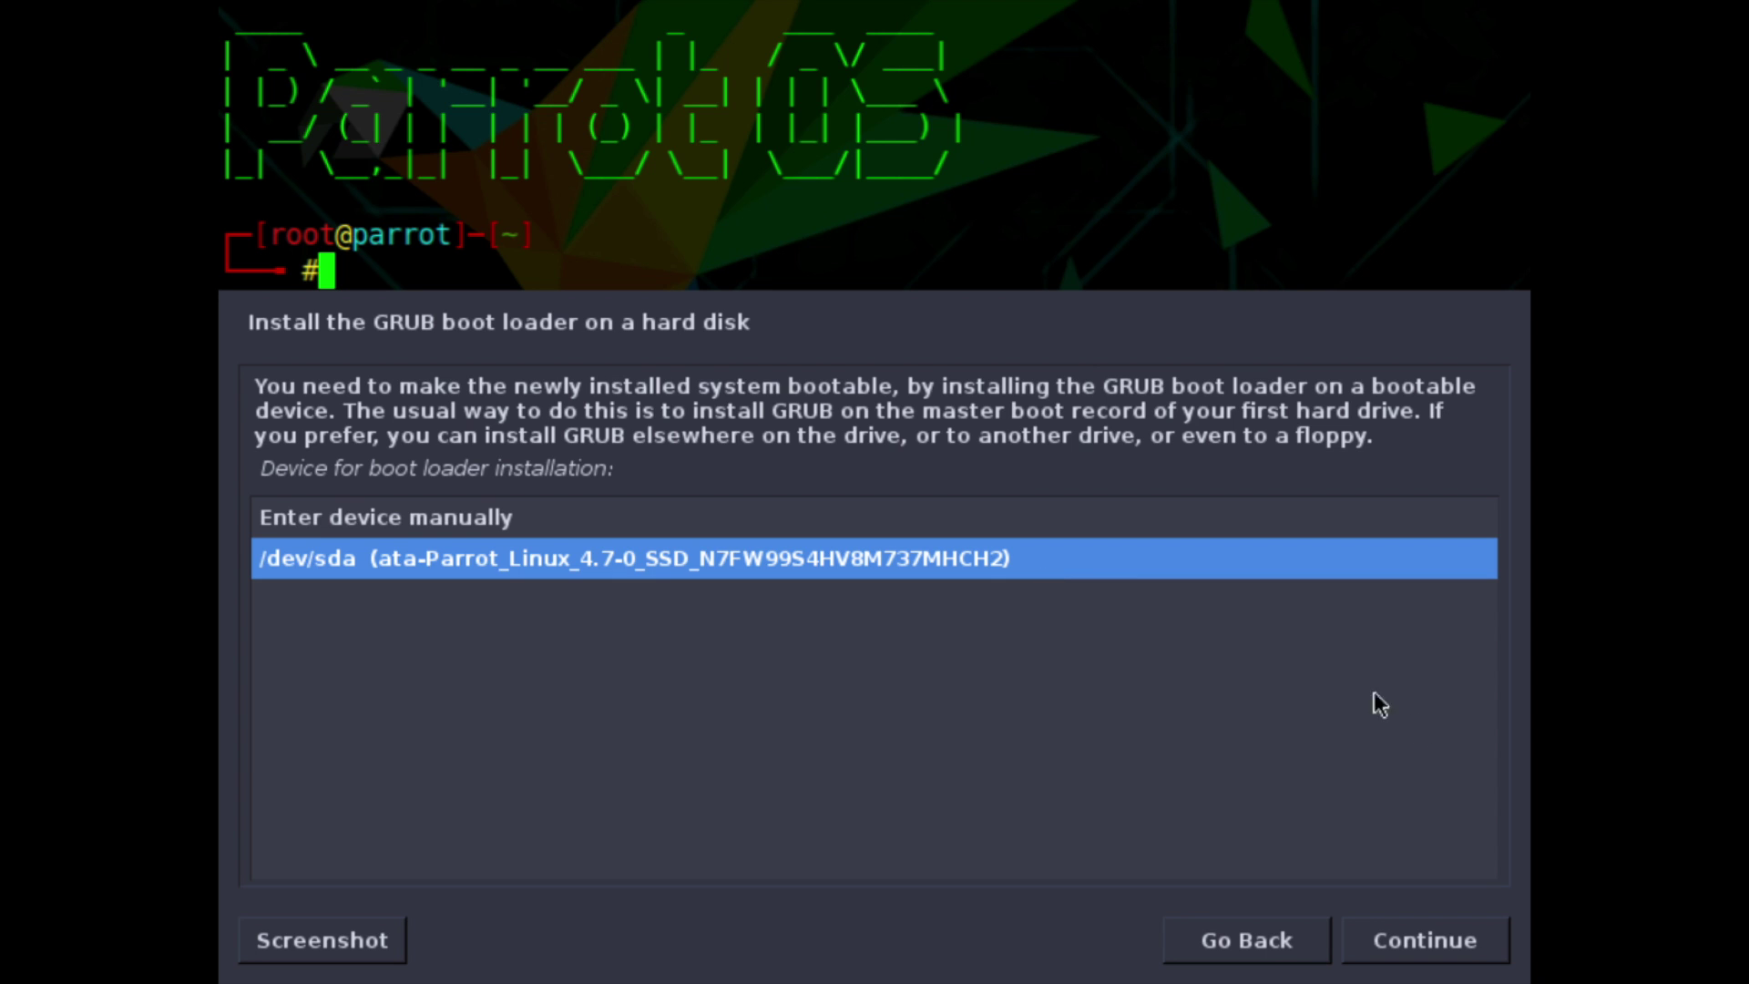
pyautogui.click(1397, 929)
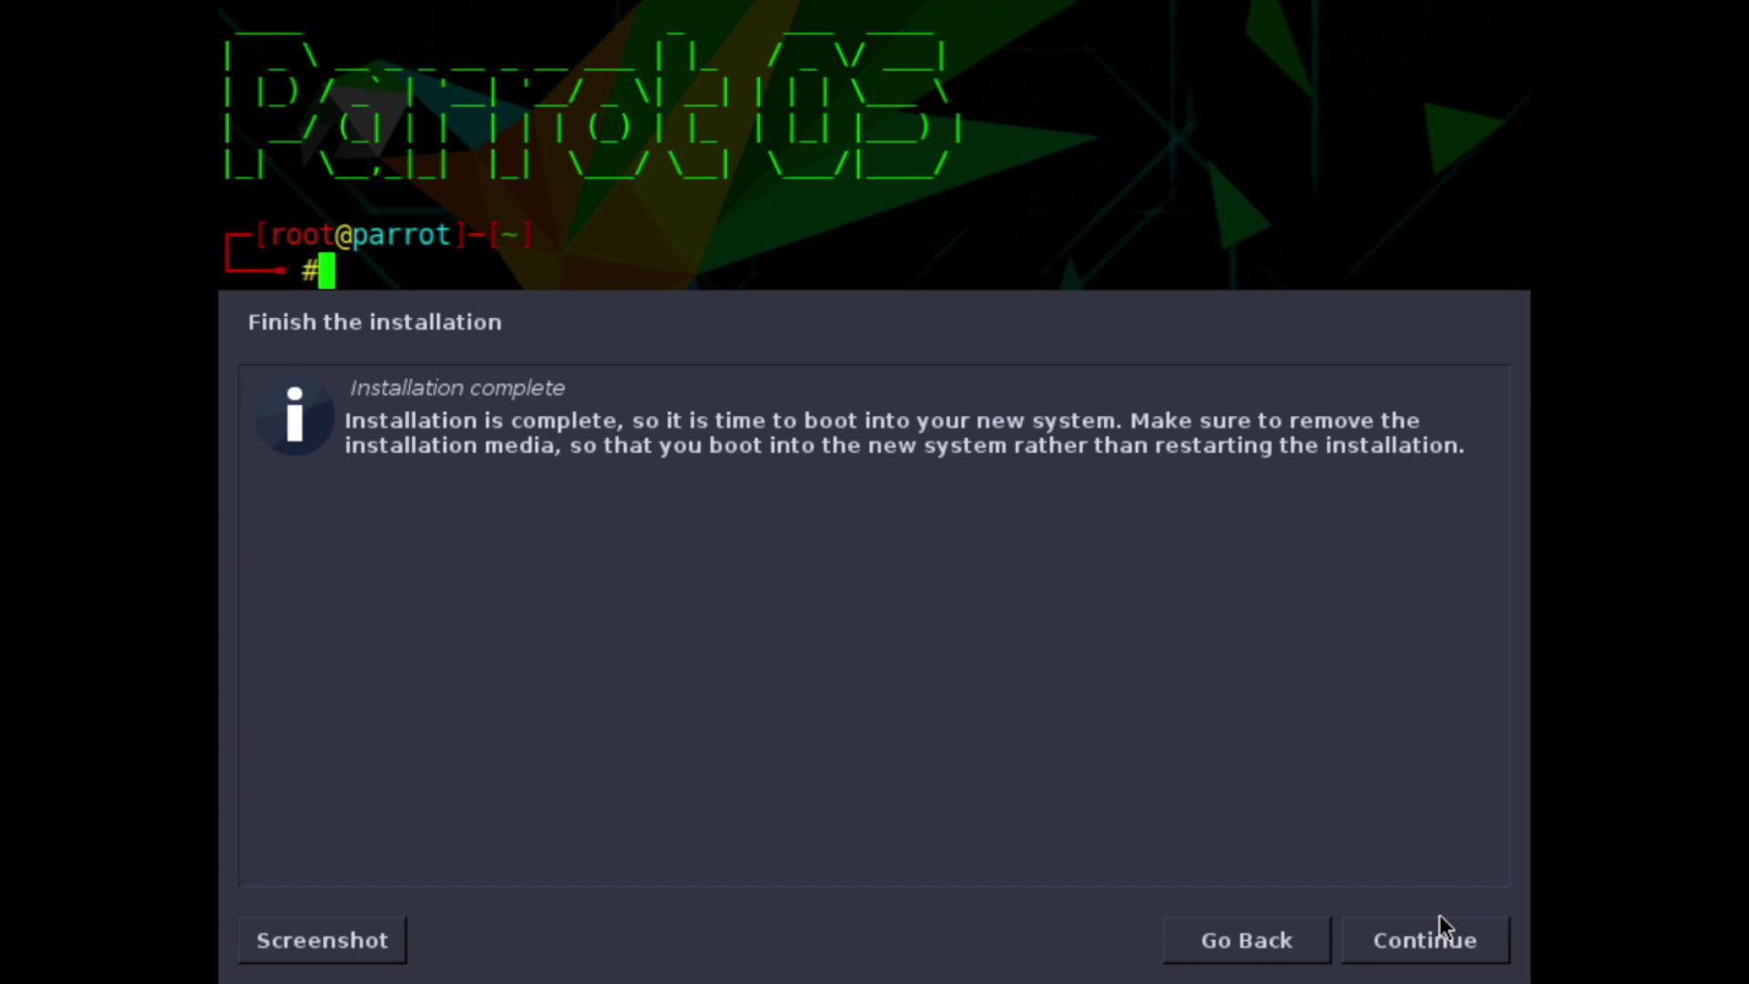
# Step: Finish the installation and reboot into the newly installed Parrot system
pyautogui.click(1447, 940)
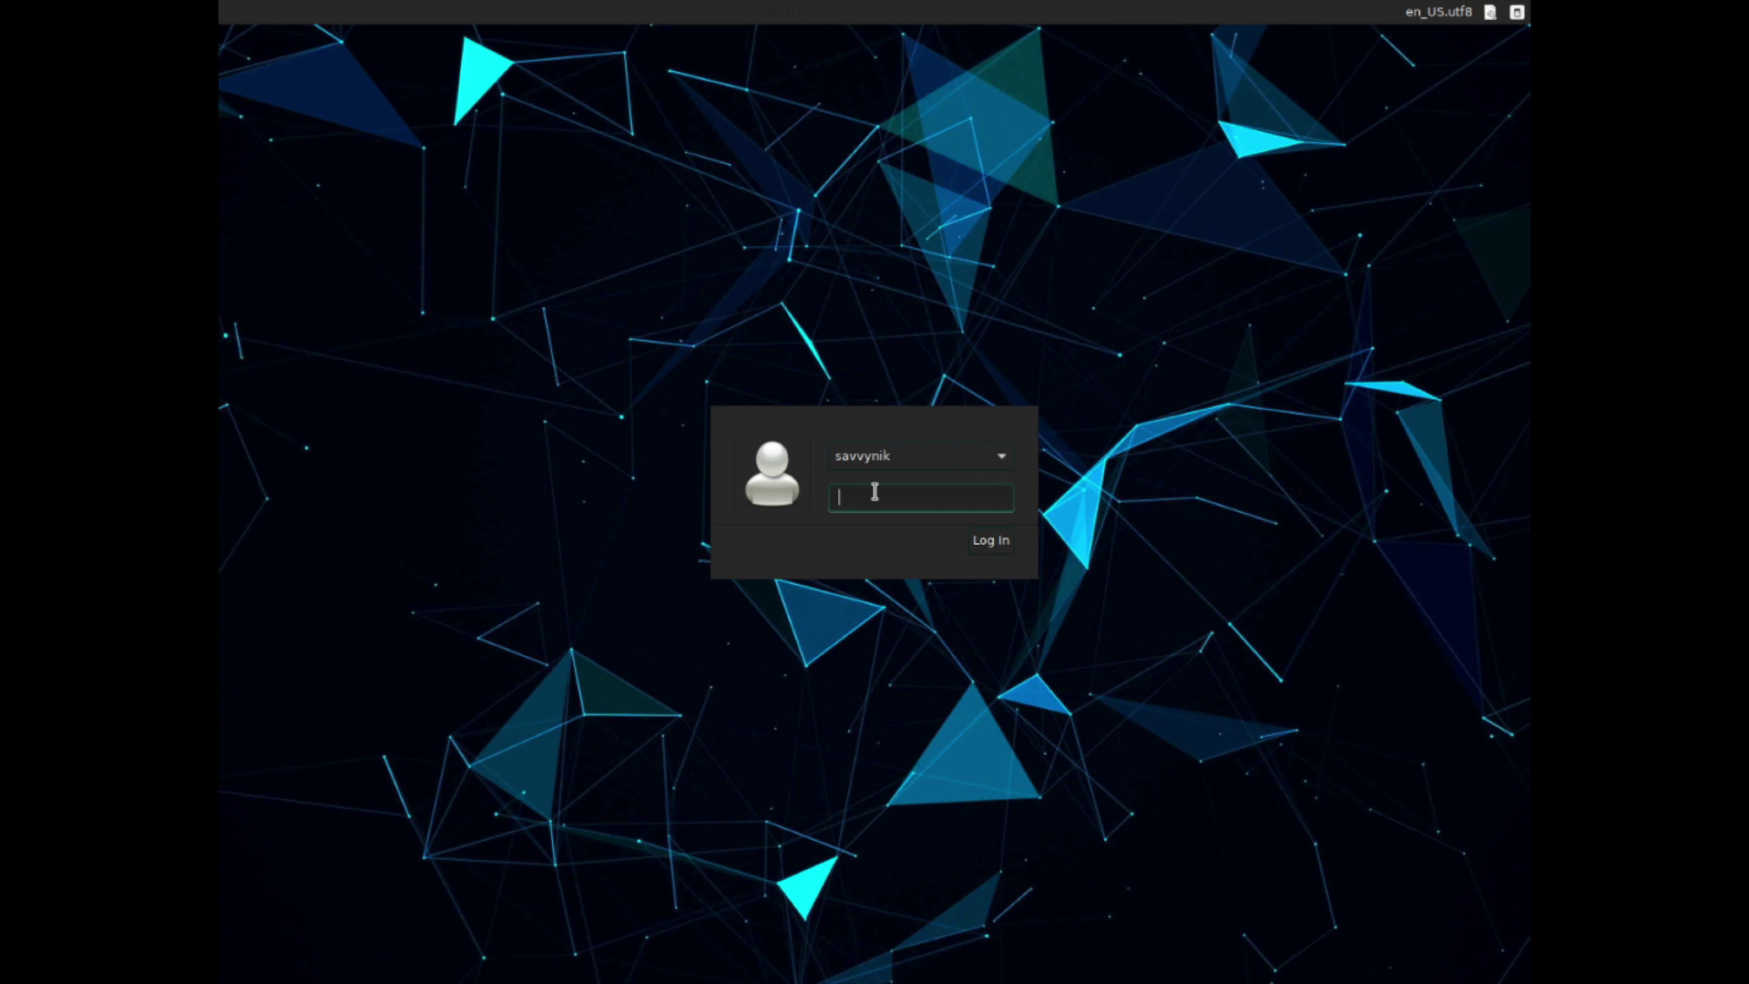
# Step: Enter the account password and log in as the newly created user
pyautogui.write('********')
pyautogui.click(1006, 465)
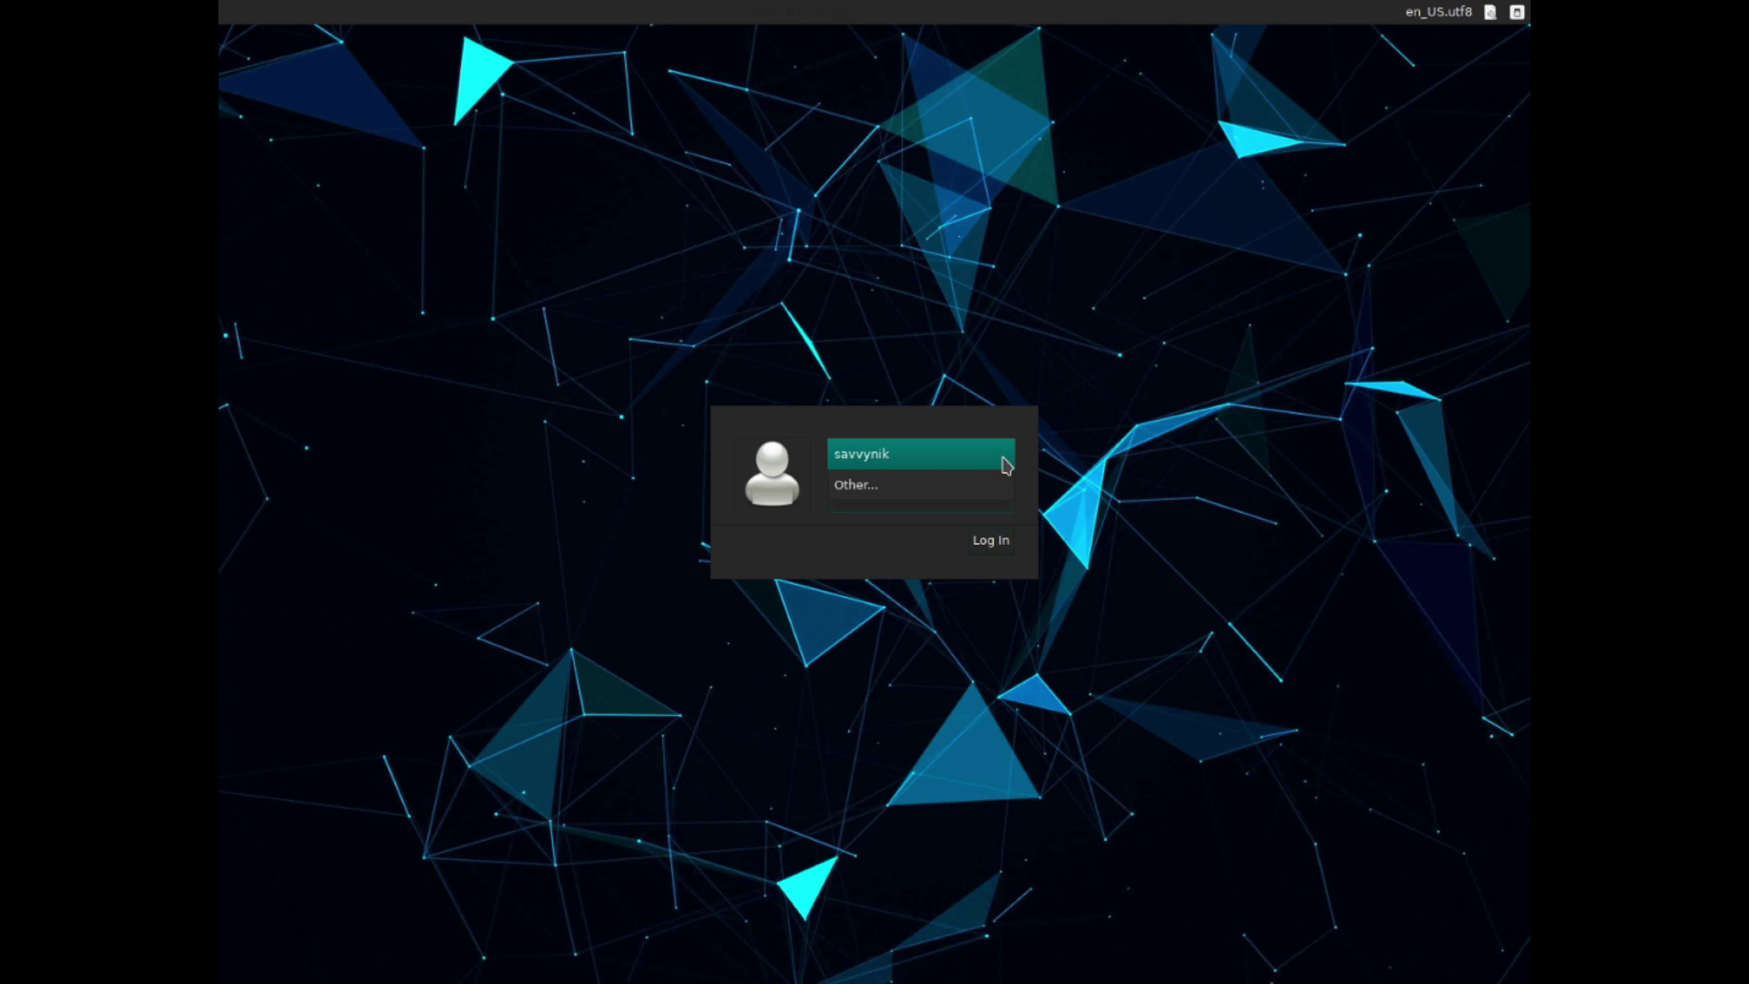
pyautogui.click(1006, 465)
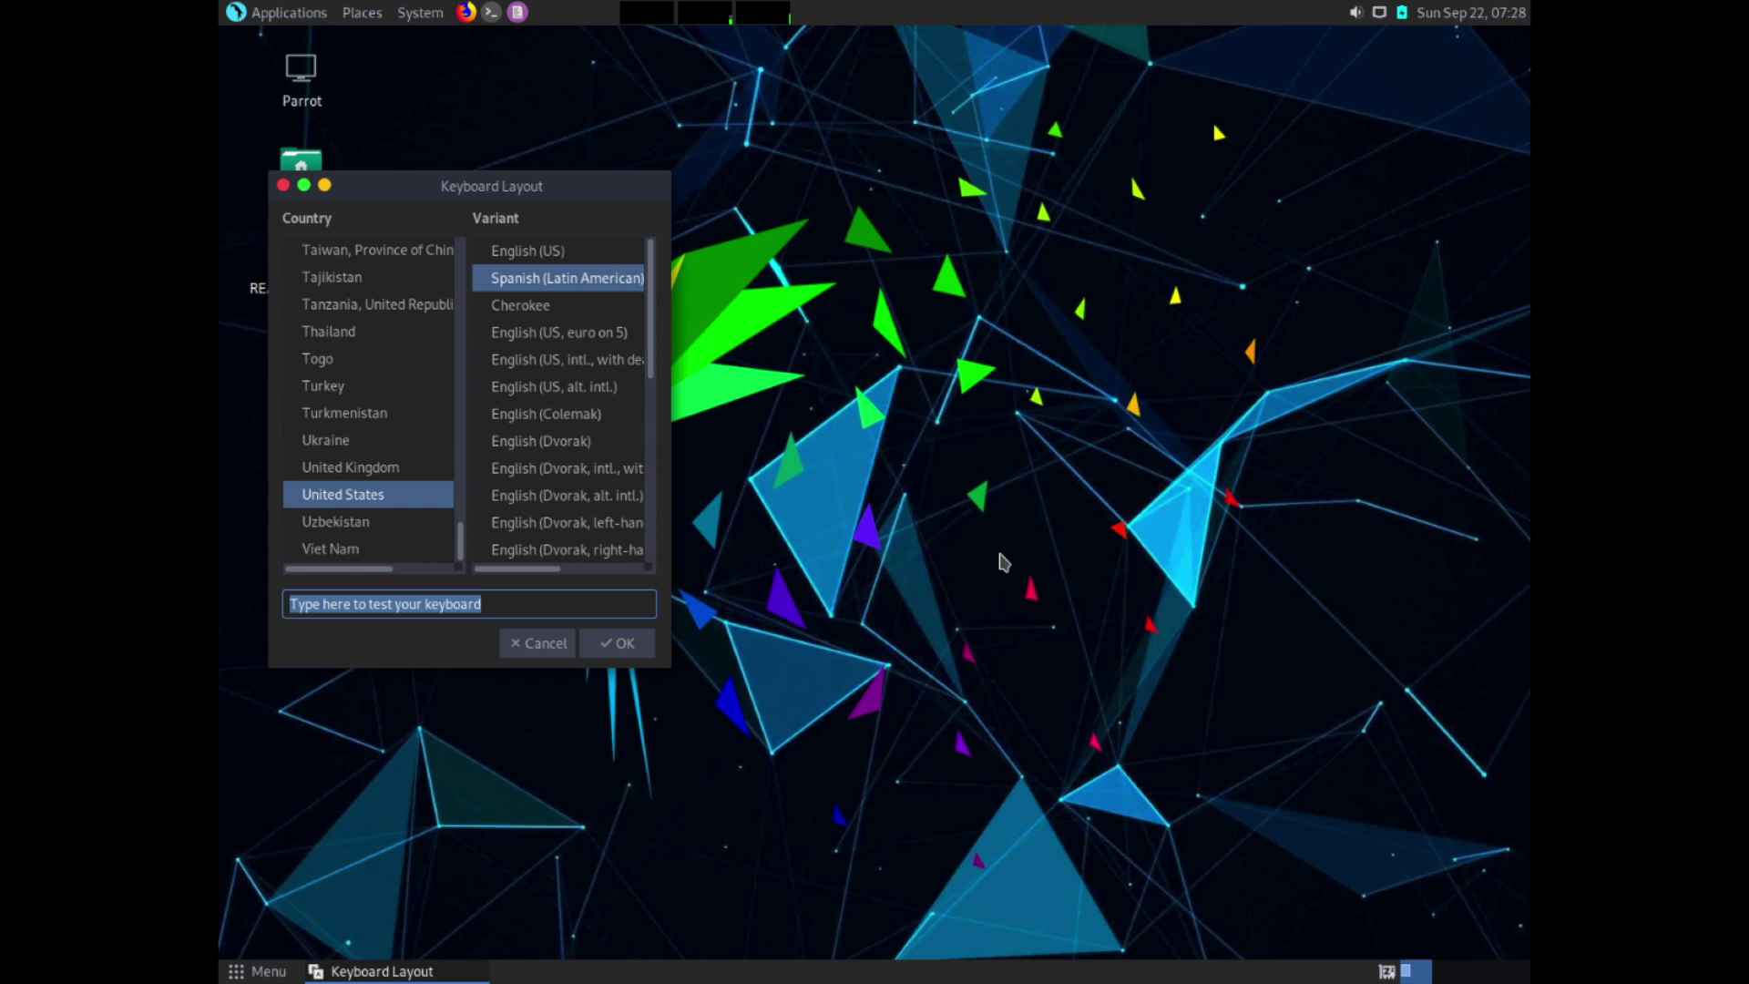
# Step: Apply the English (US) keyboard layout and decline checking for updates
pyautogui.click(544, 258)
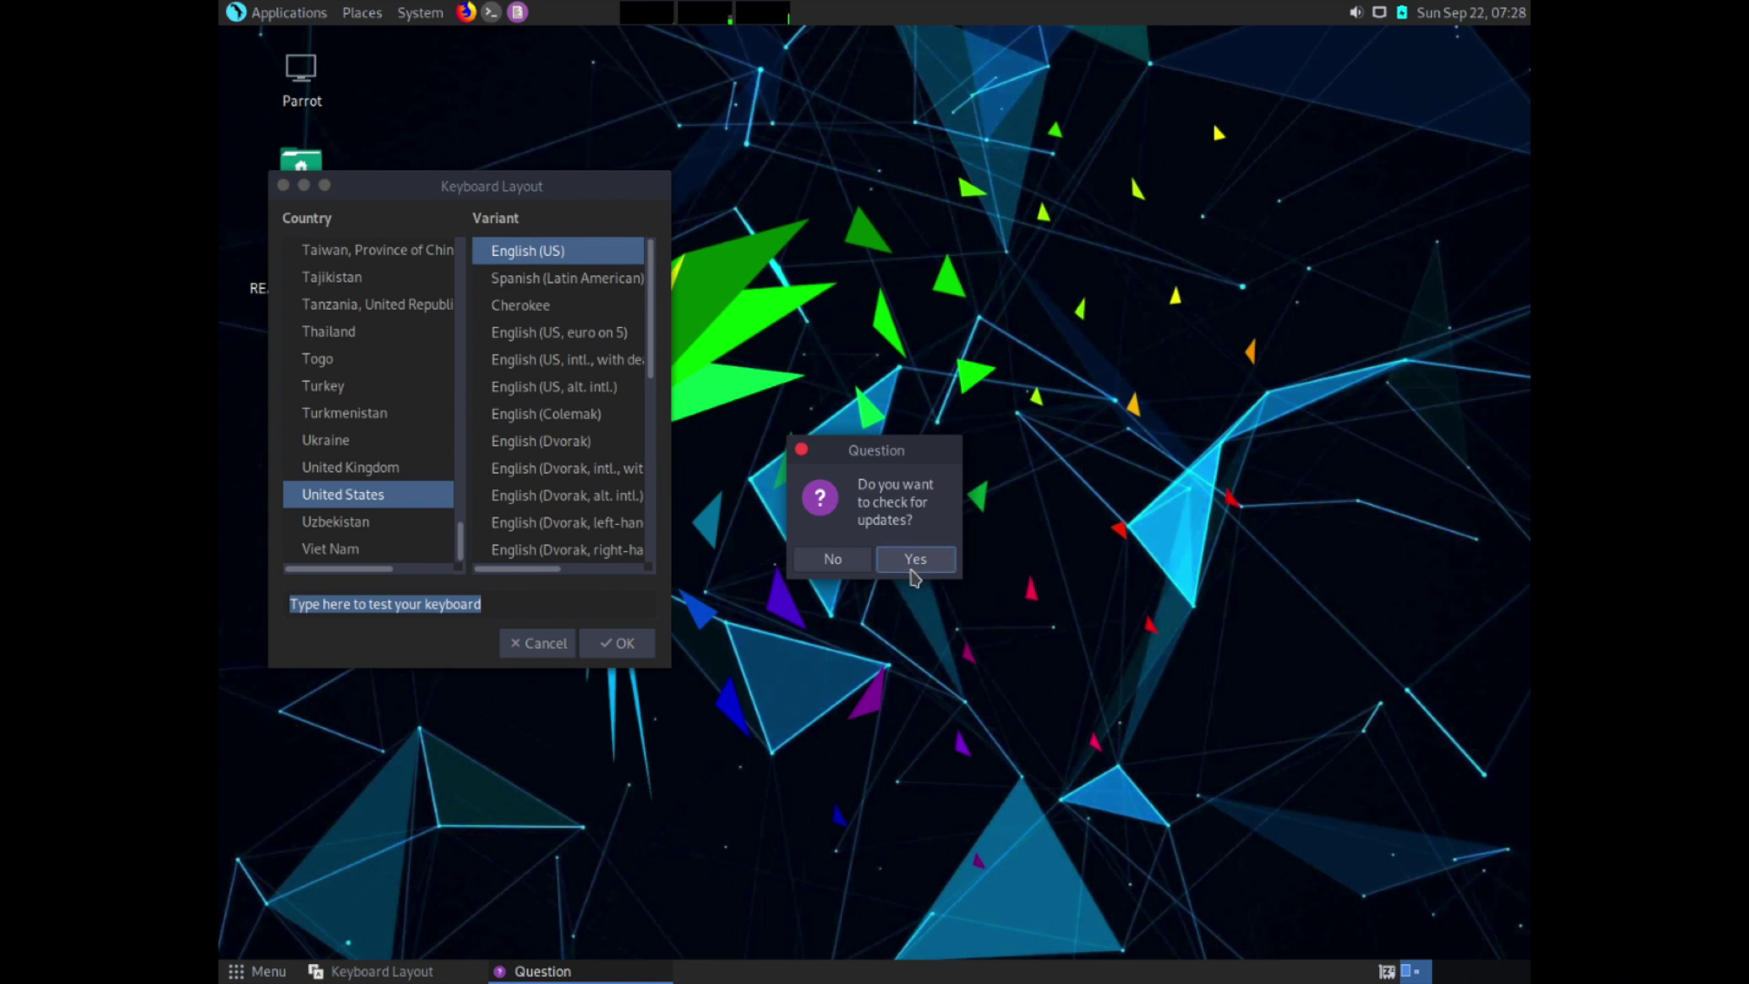
pyautogui.click(861, 558)
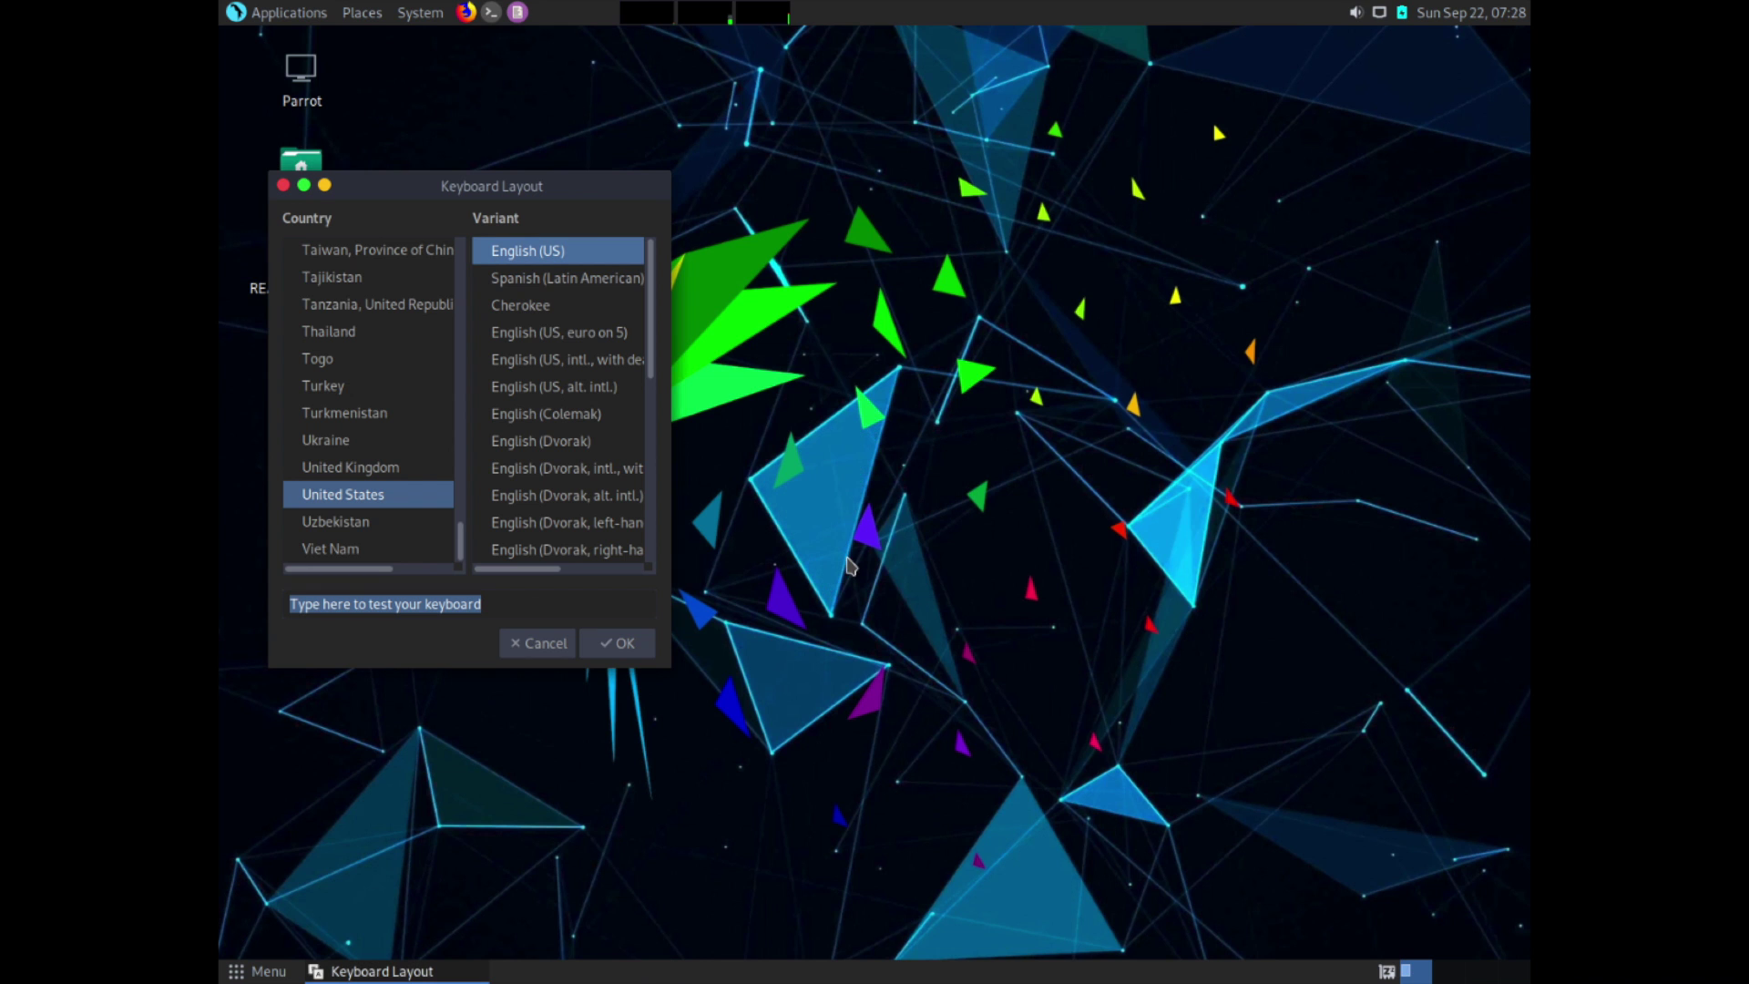
pyautogui.click(597, 647)
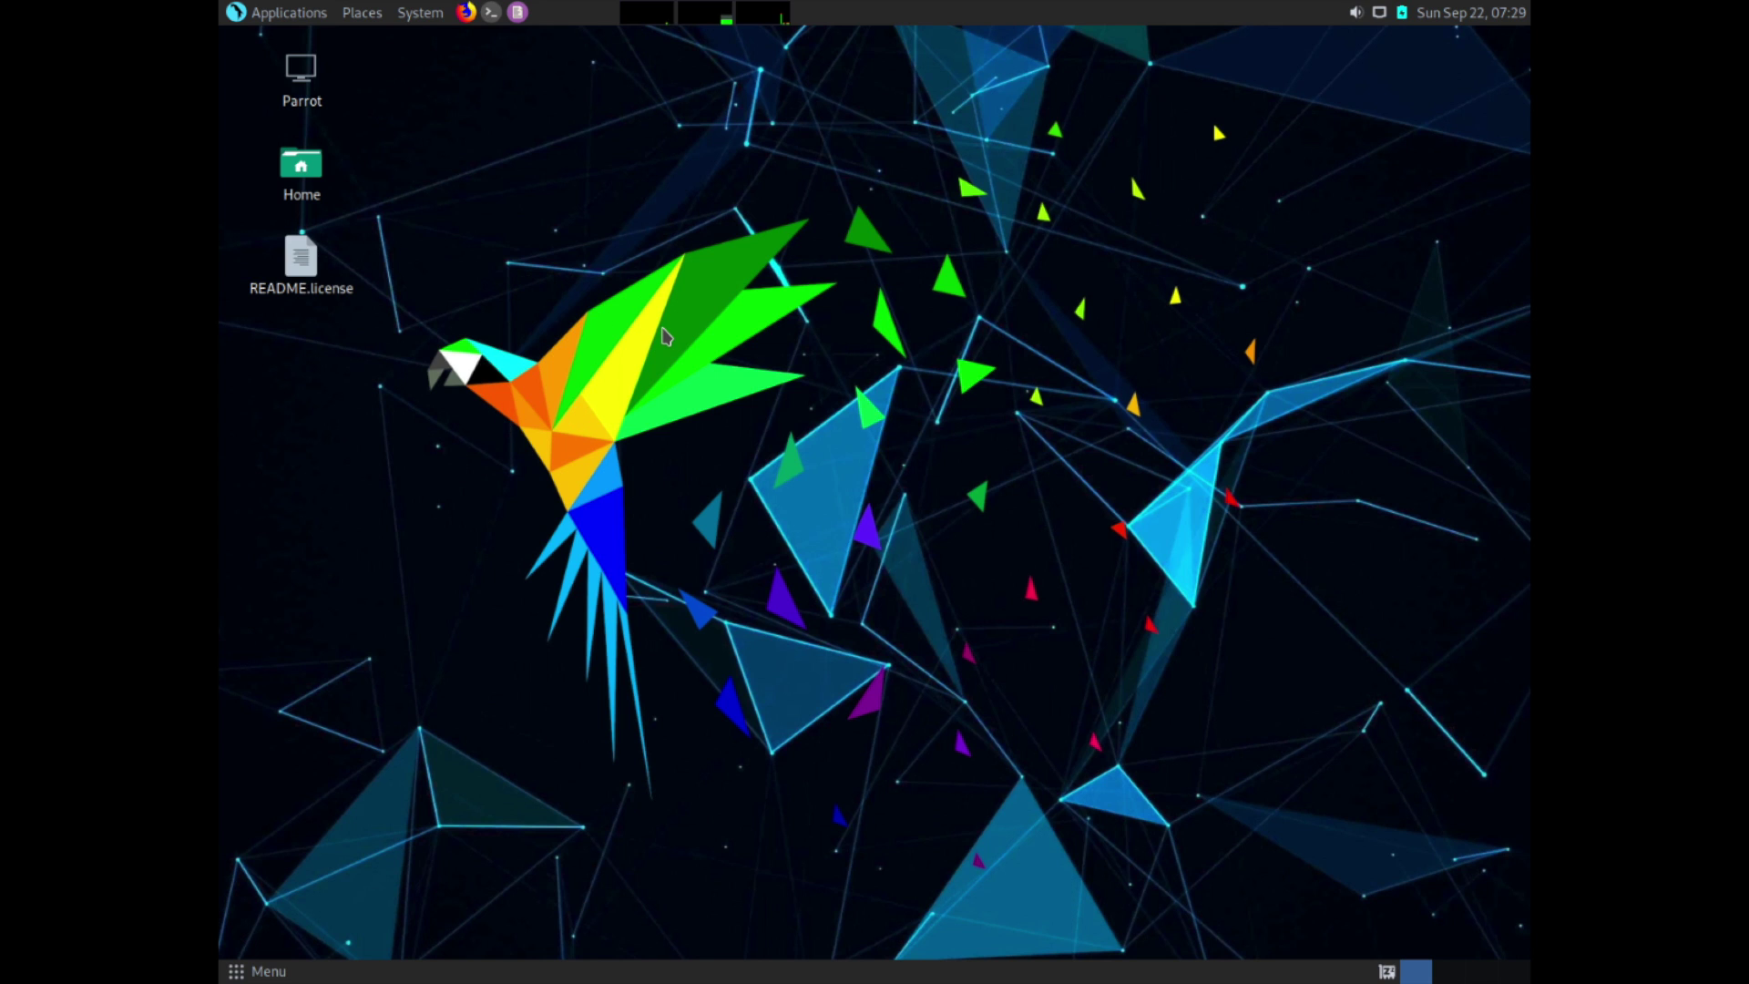
pyautogui.moveTo(492, 188); pyautogui.dragTo(725, 355)
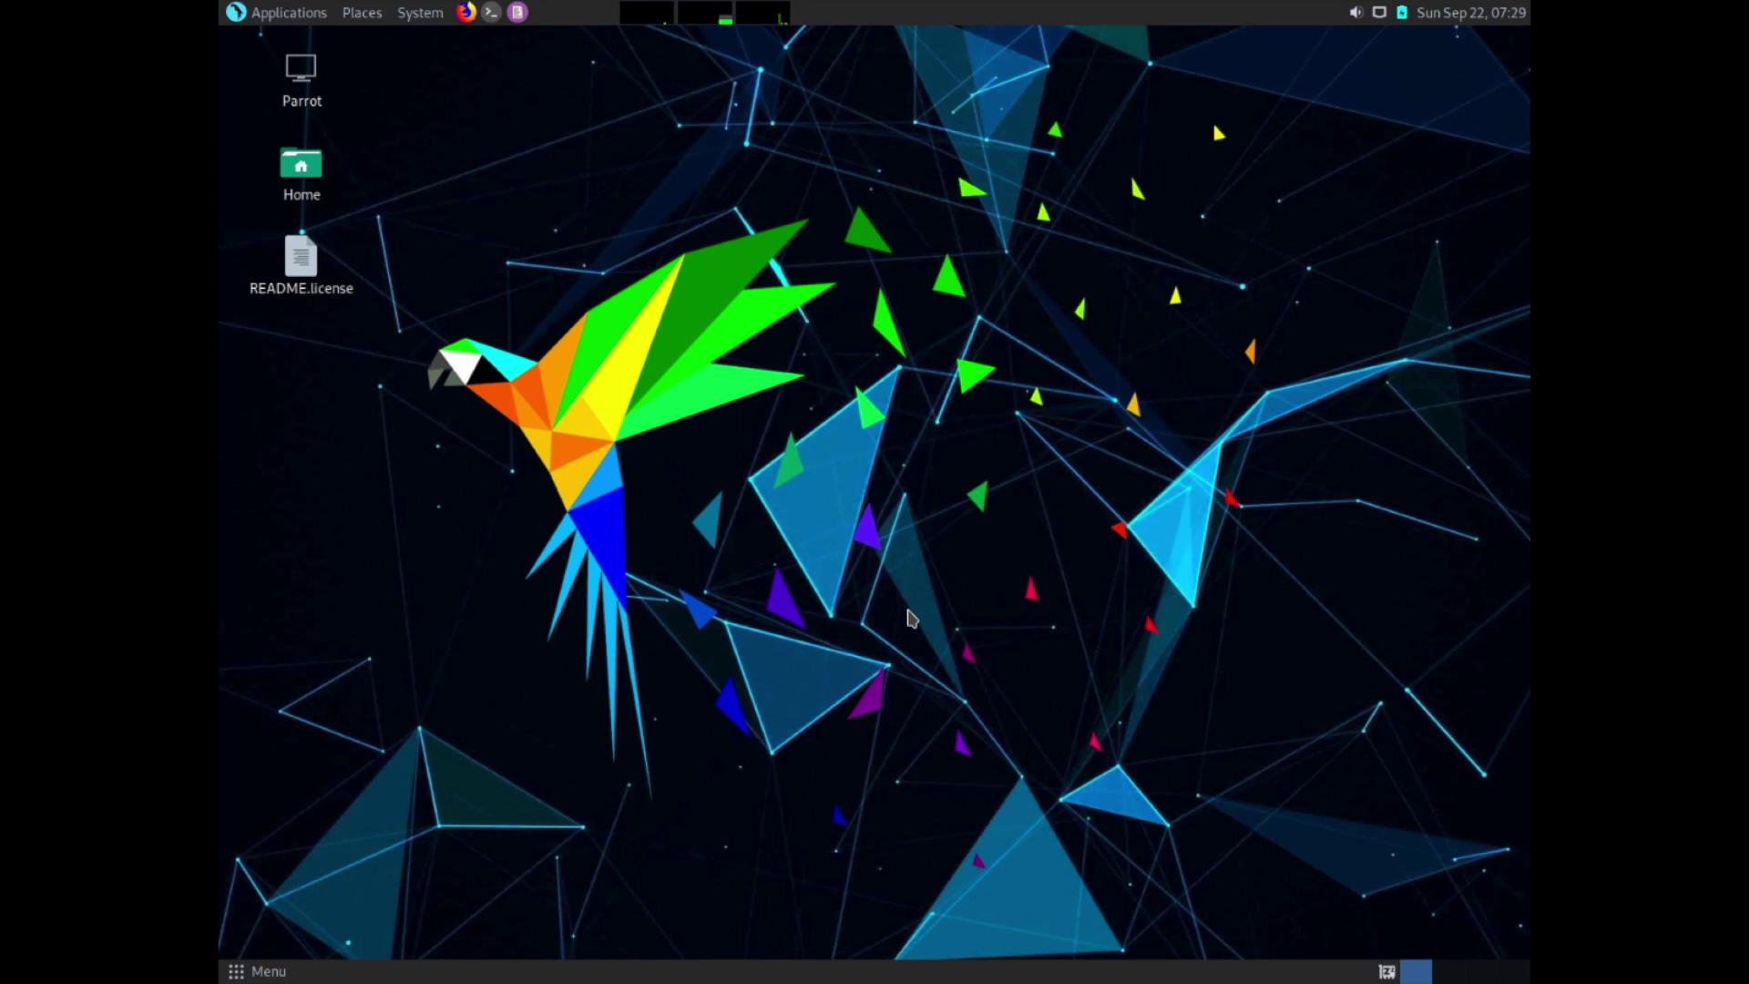